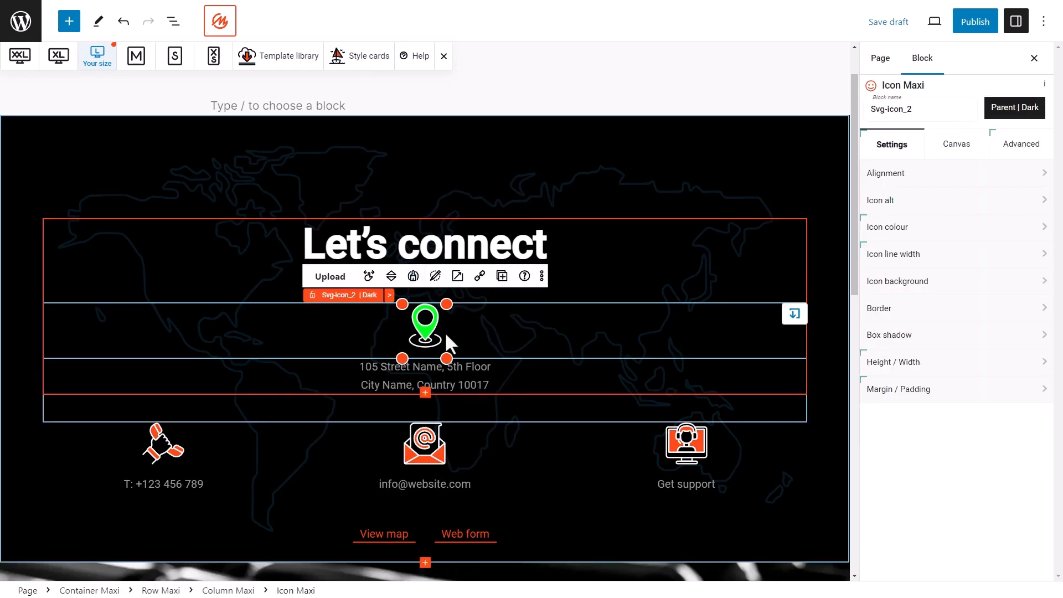
left_click(425, 444)
left_click(432, 367)
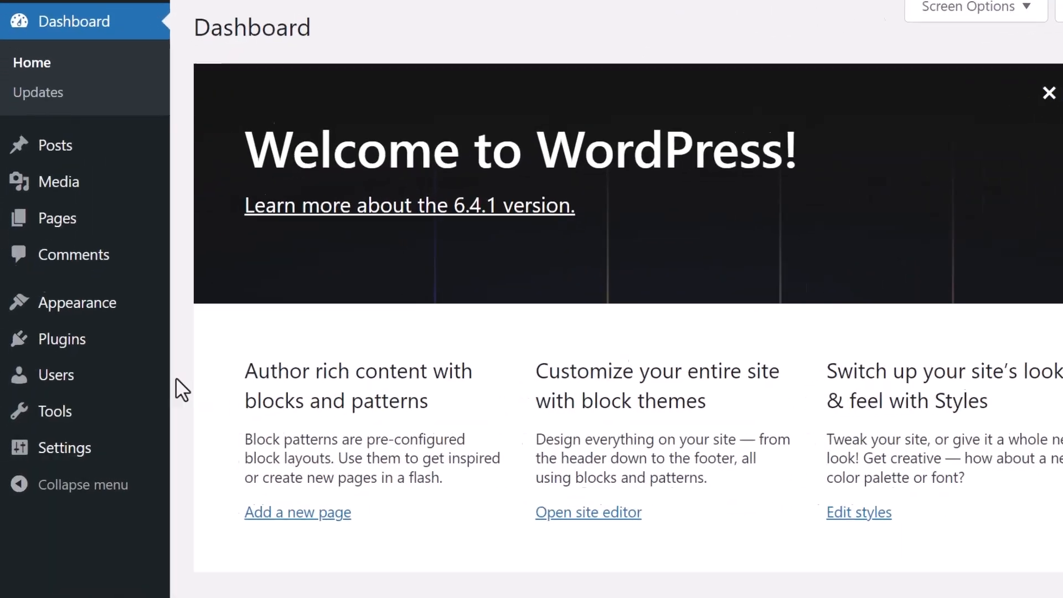
Step: Search the plugin directory for "maxiblocks" and install the MaxiBlocks Free Page Builder & Template Library plugin
mouse_move(83, 354)
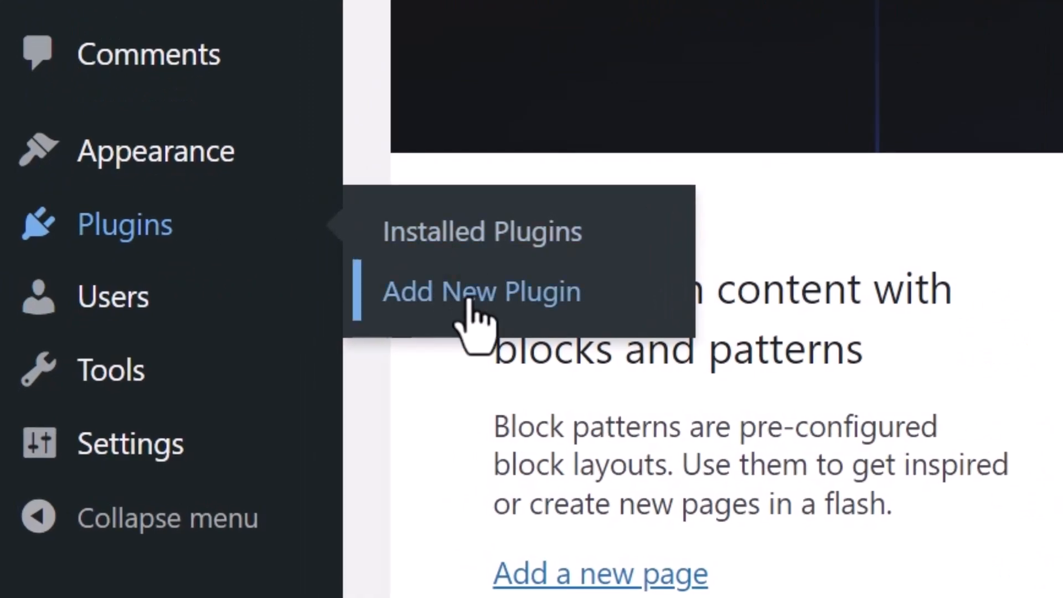
left_click(468, 302)
left_click(779, 105)
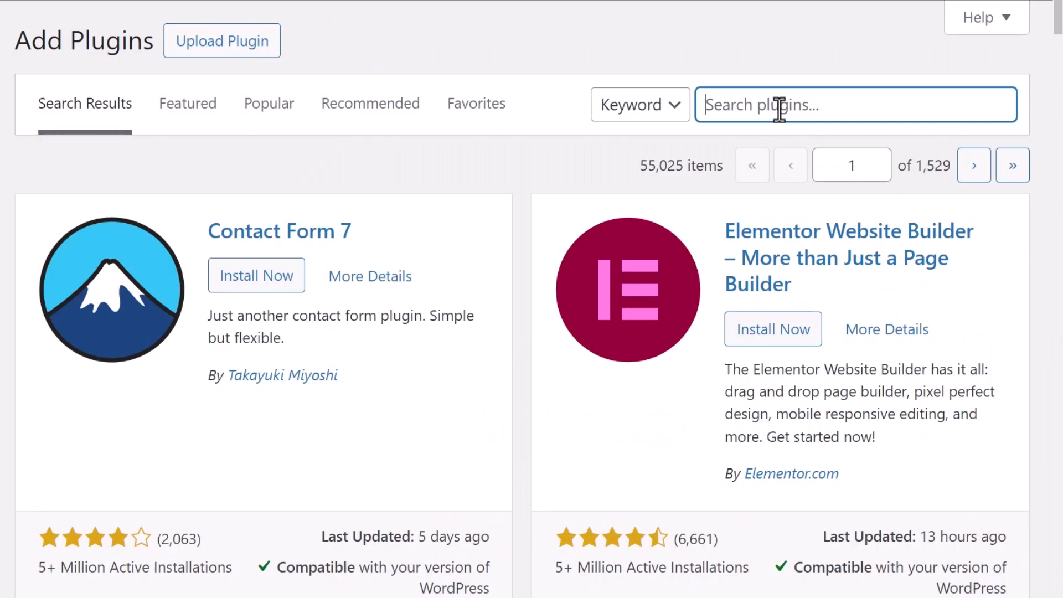
type("maxiblocks")
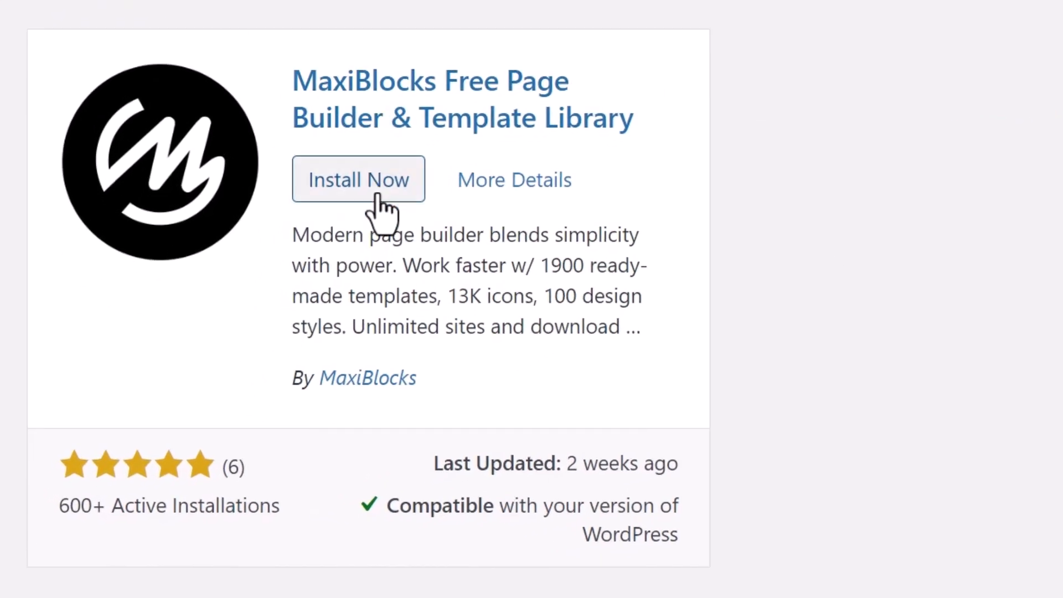
left_click(377, 196)
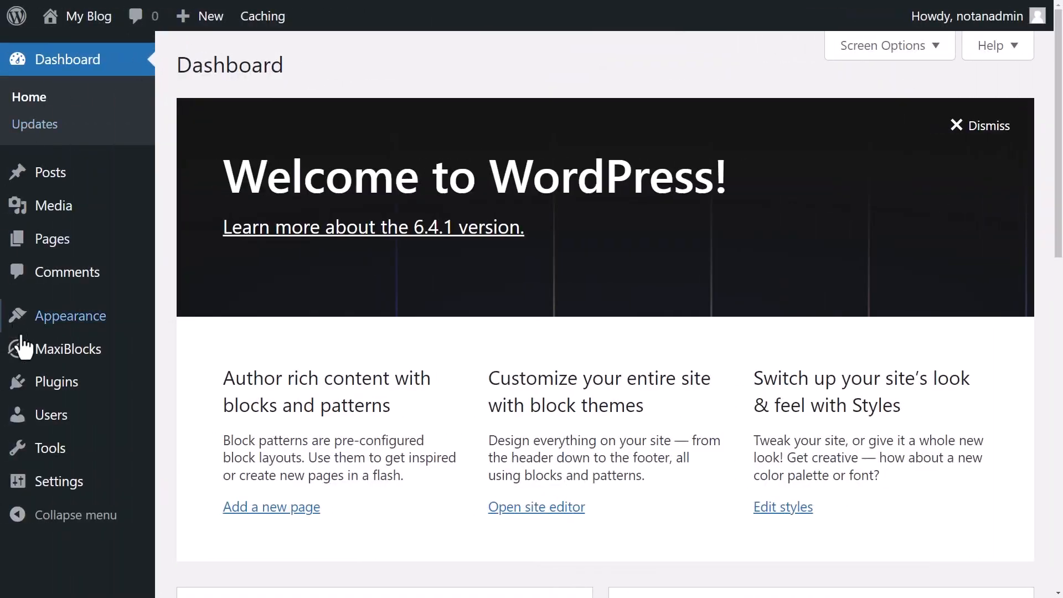
Step: Open the Pro library page of MaxiBlocks
mouse_move(50, 349)
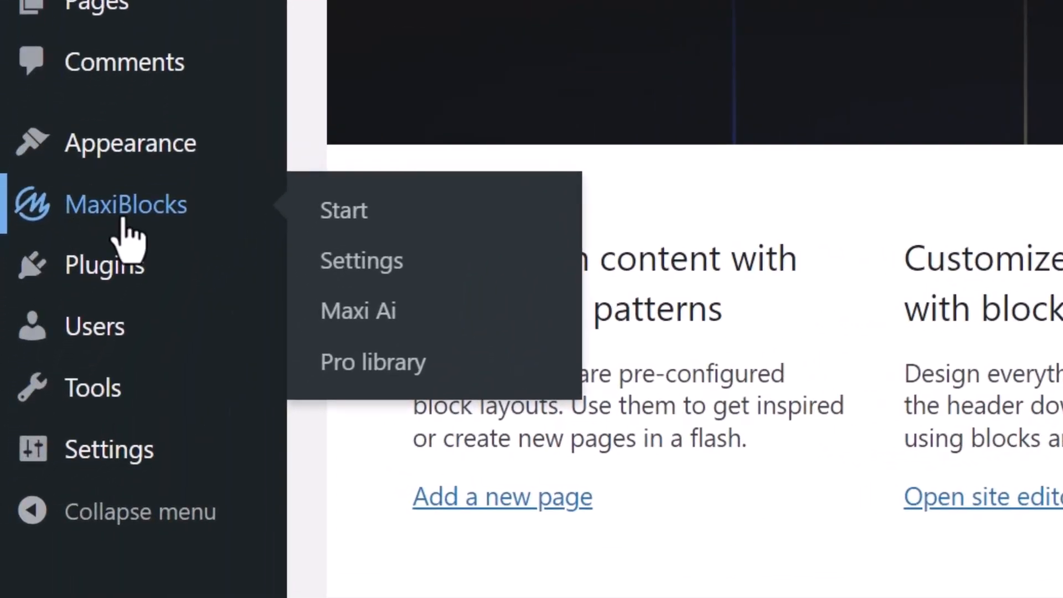
left_click(368, 363)
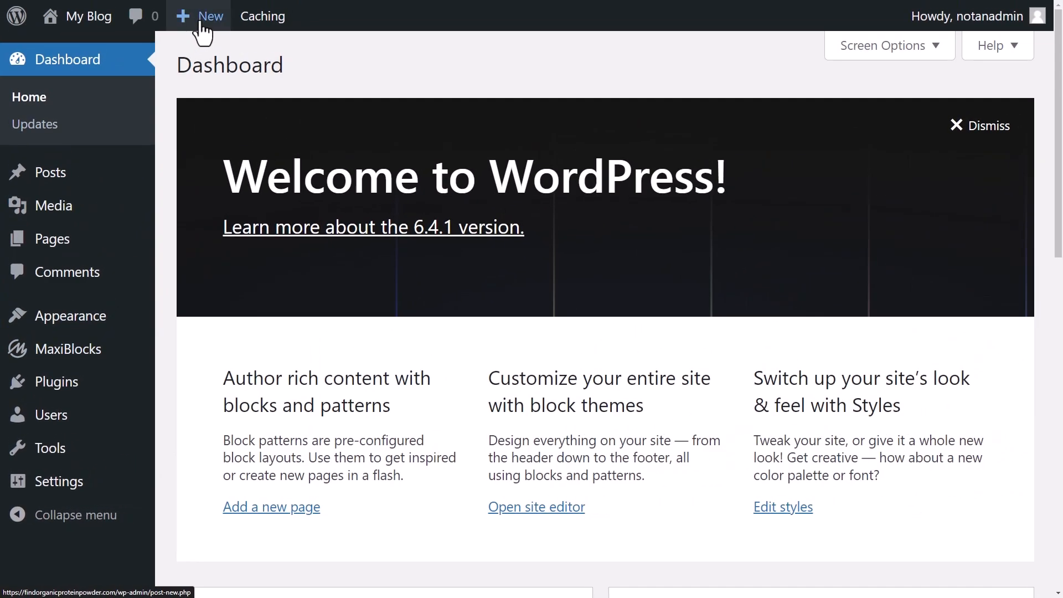
Step: Create a new page titled "Maxi Test"
mouse_move(203, 30)
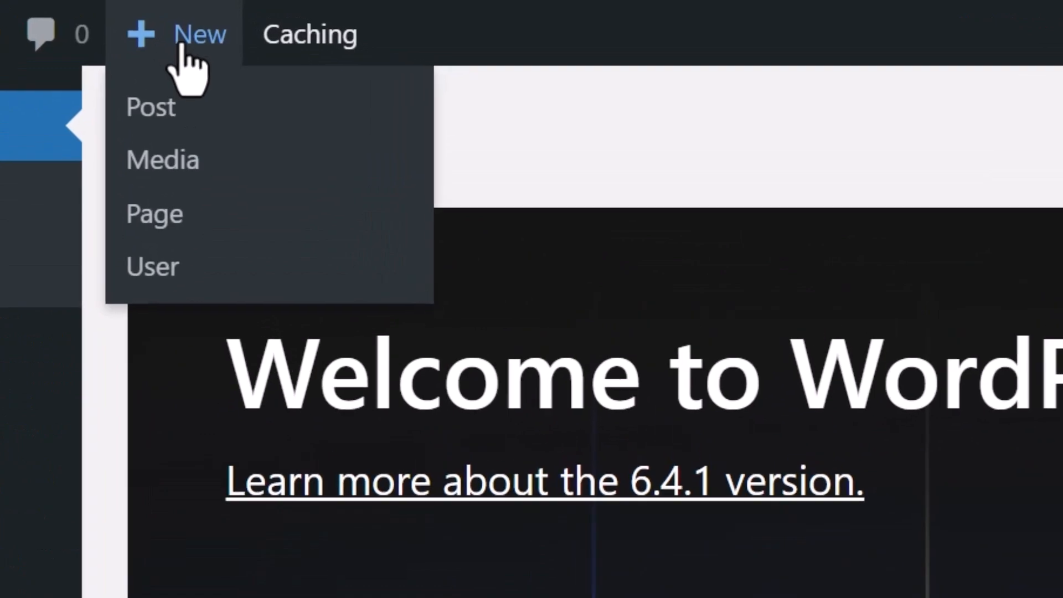
left_click(119, 236)
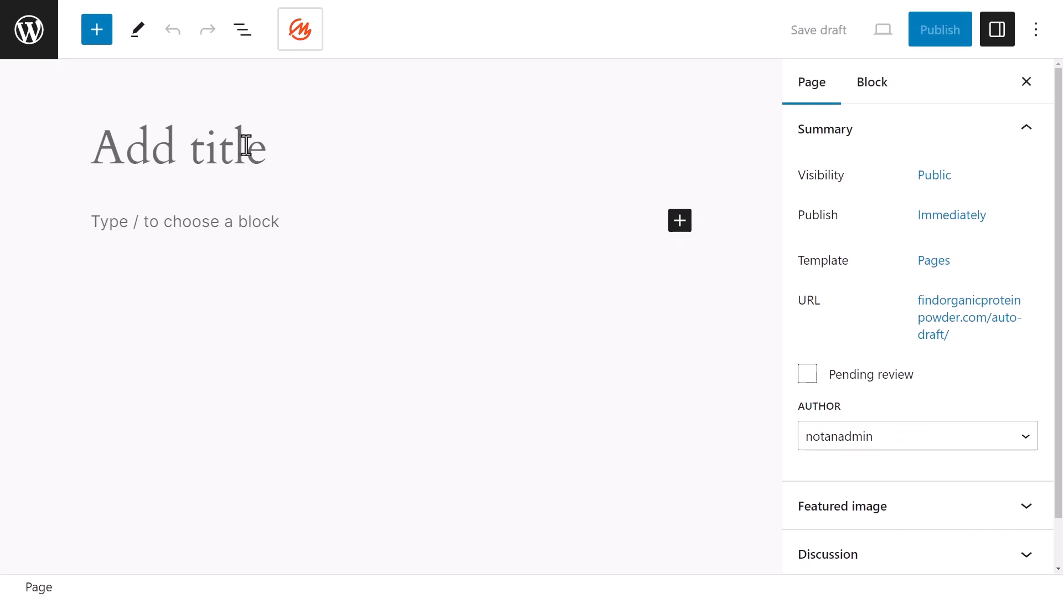
type("Maxi Test")
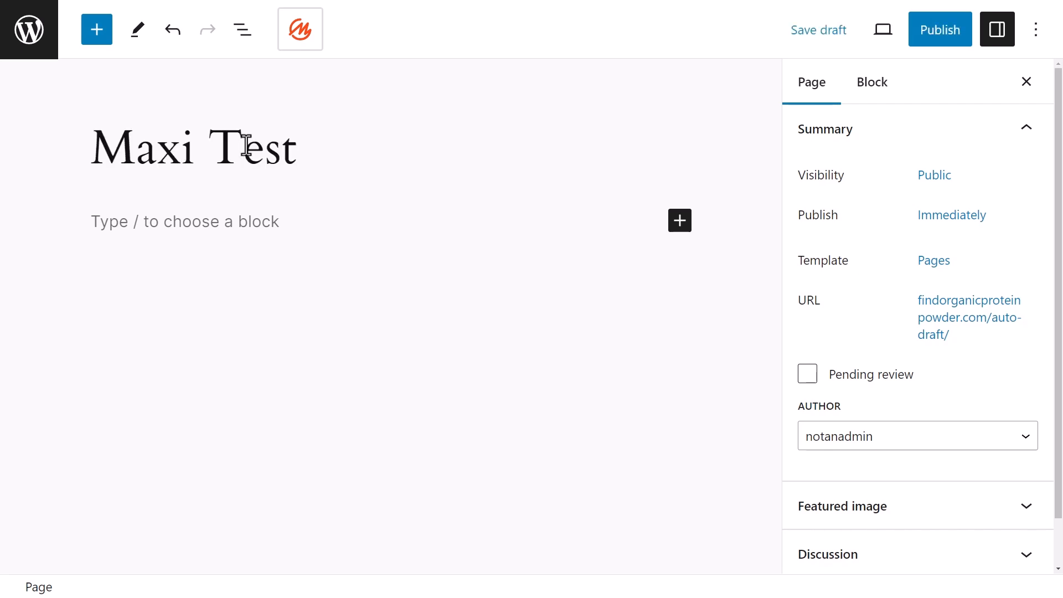
Step: Look through the MaxiBlocks blocks available in the block inserter
left_click(94, 31)
scroll(66, 244, "down", 2)
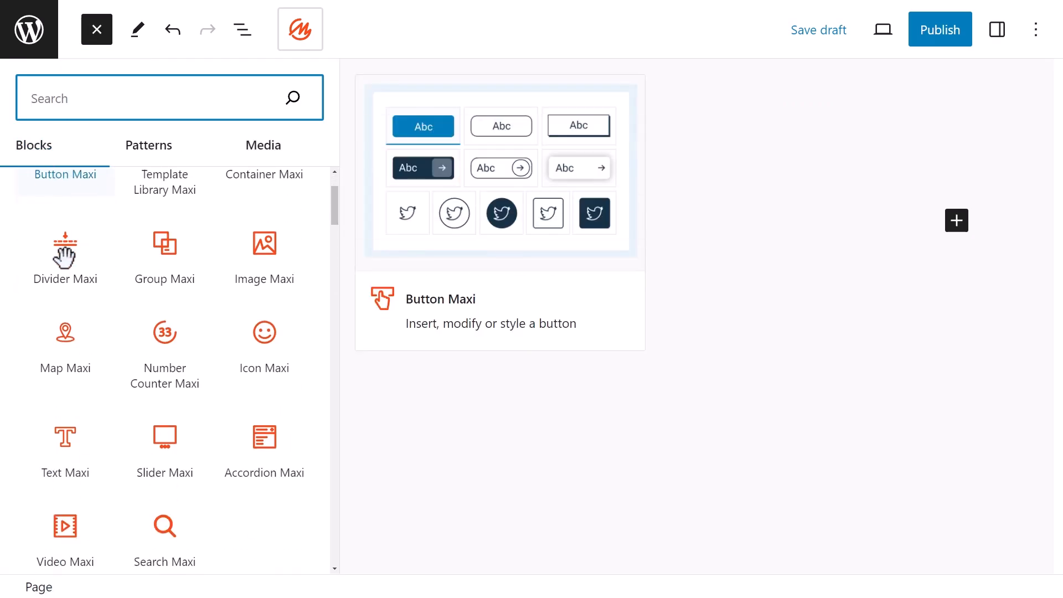
scroll(275, 257, "up", 2)
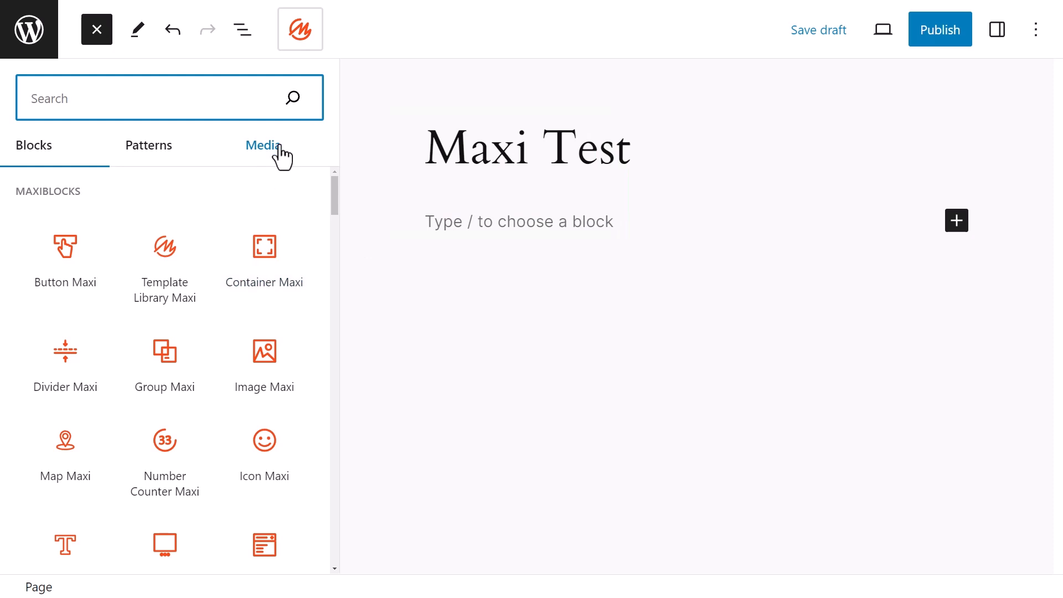
left_click(97, 38)
Step: Show the MaxiBlocks responsive toolbar and zoom the browser out two levels
left_click(443, 49)
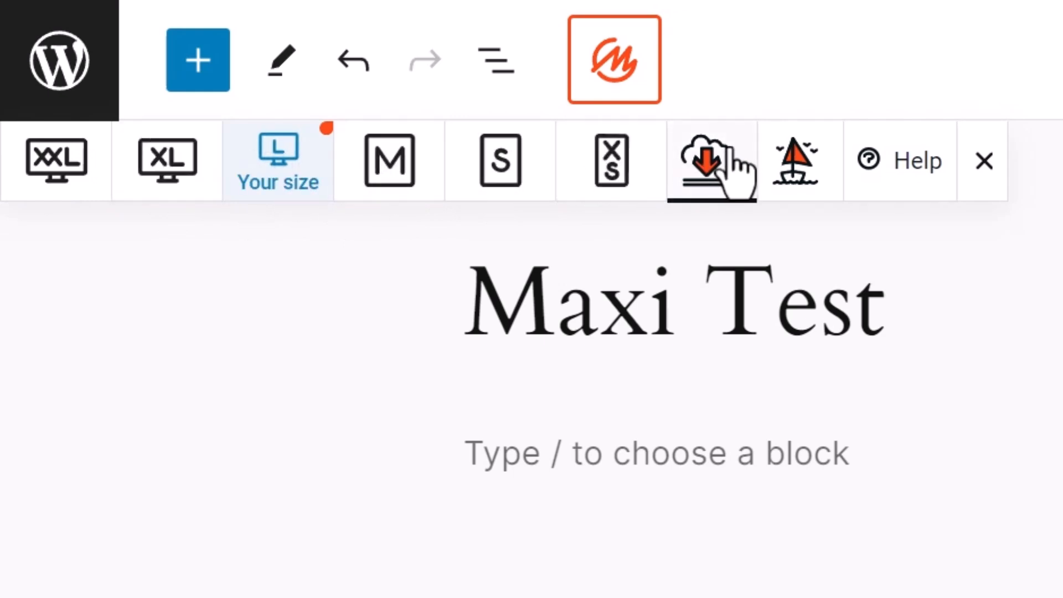
key("ctrl+minus")
key("ctrl+minus")
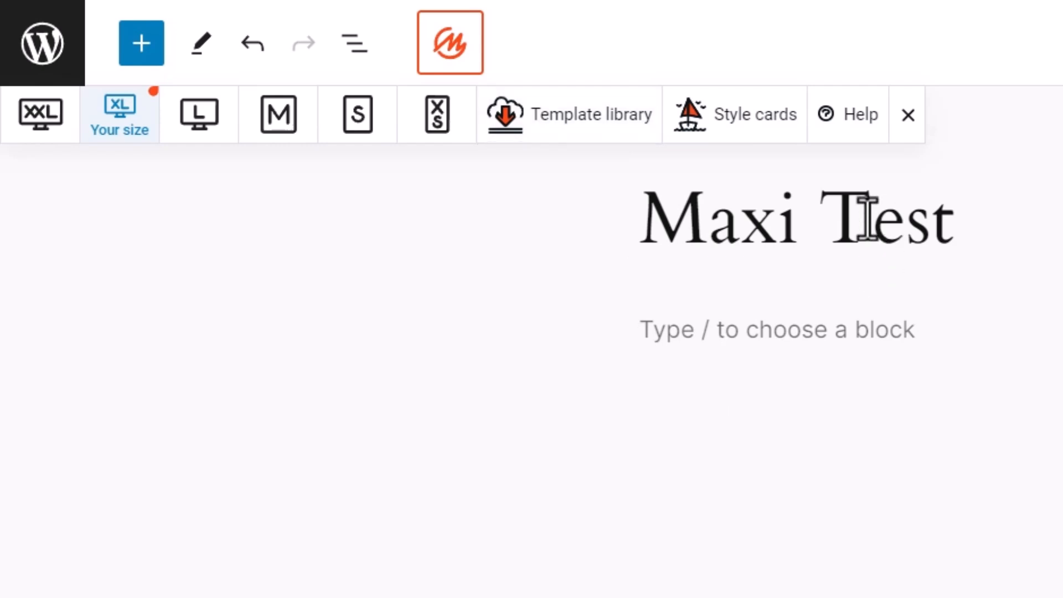
Step: Filter the template library to free patterns and insert Pure Team Dark PTMD-07 into the page
left_click(505, 117)
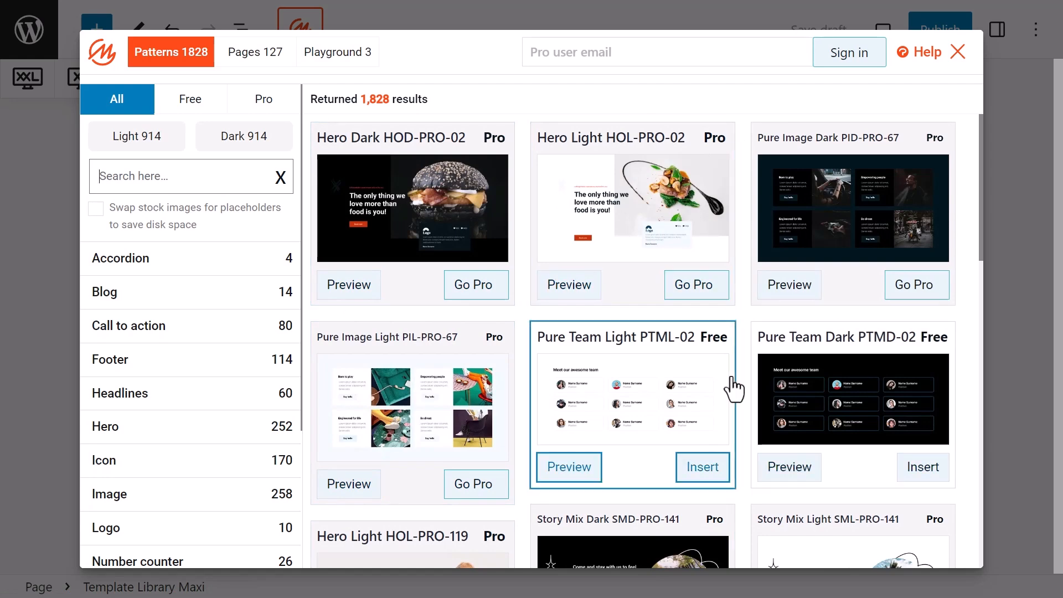
left_click(188, 102)
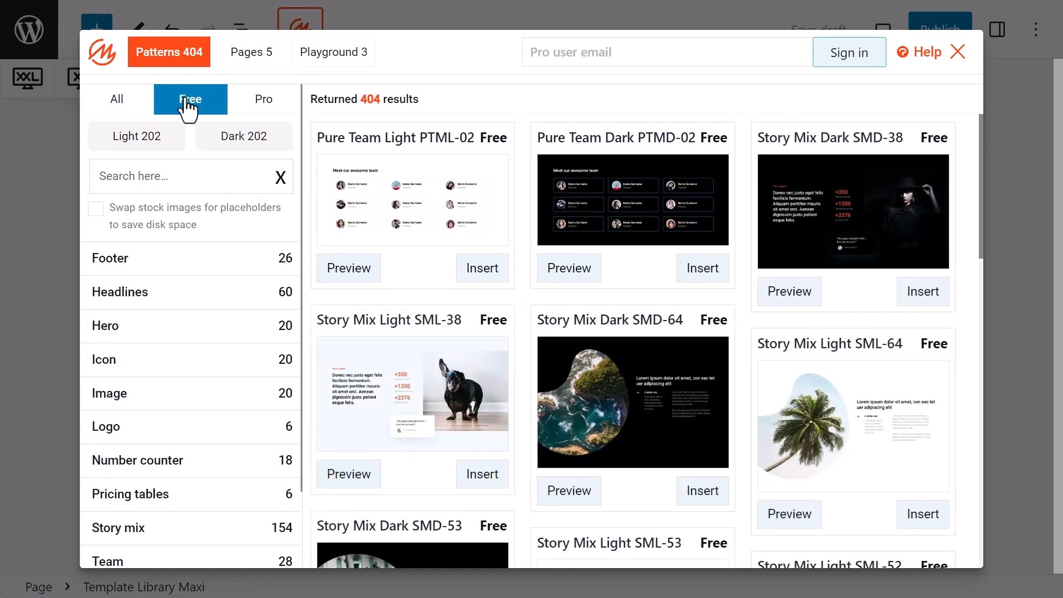
scroll(527, 205, "down", 10)
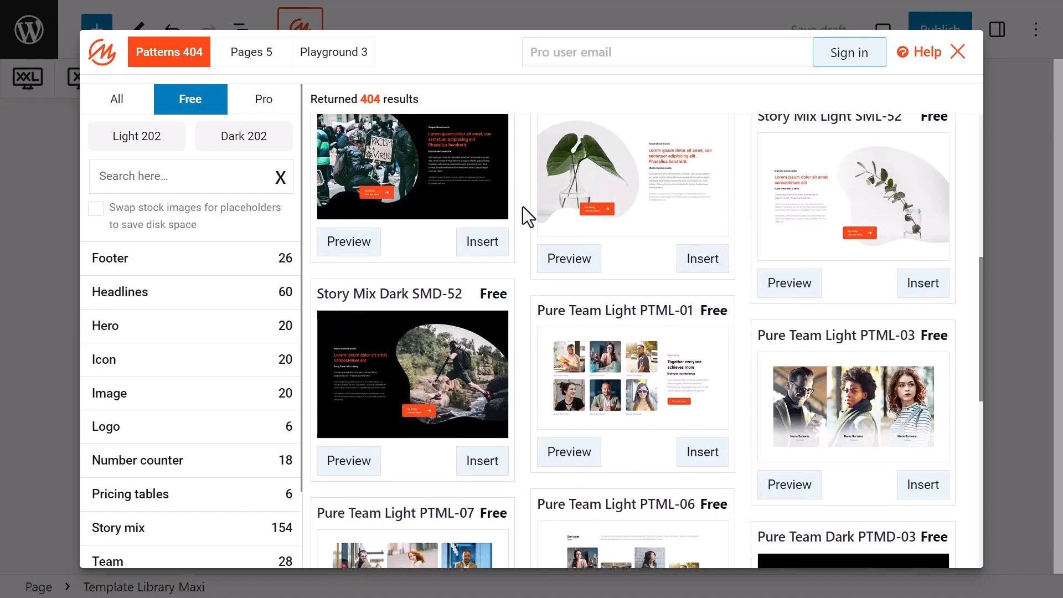
scroll(523, 201, "down", 5)
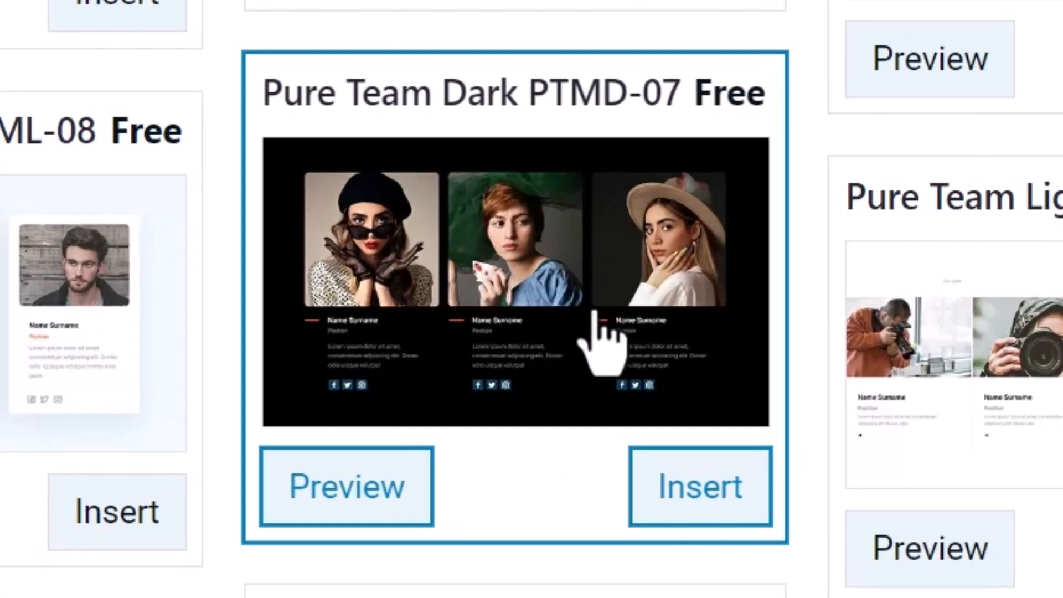
left_click(704, 477)
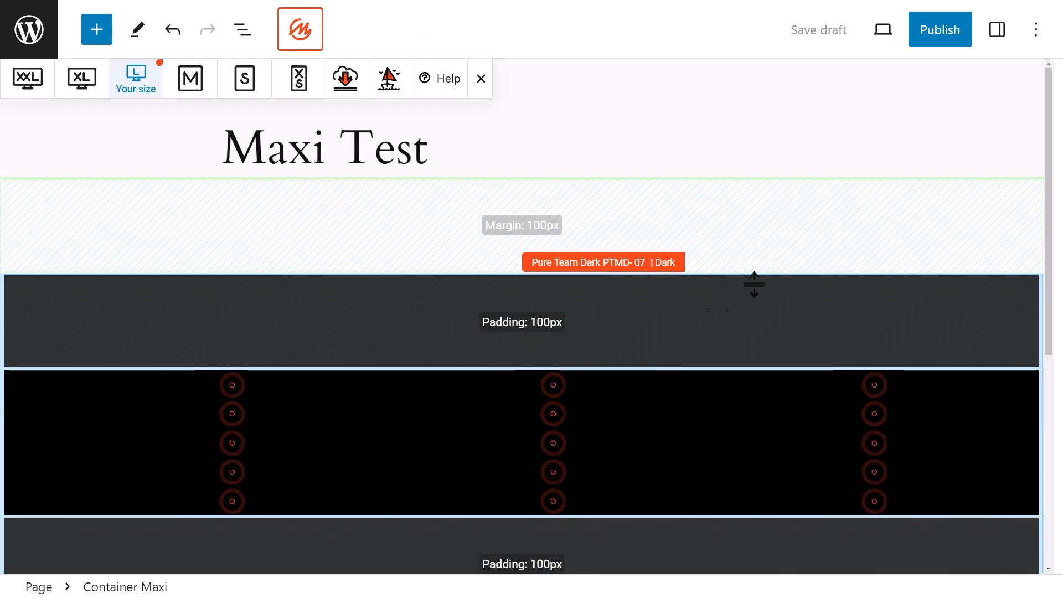
Step: Select the first team member's photo and hide the MaxiBlocks responsive toolbar
left_click_drag(1050, 88, 1060, 164)
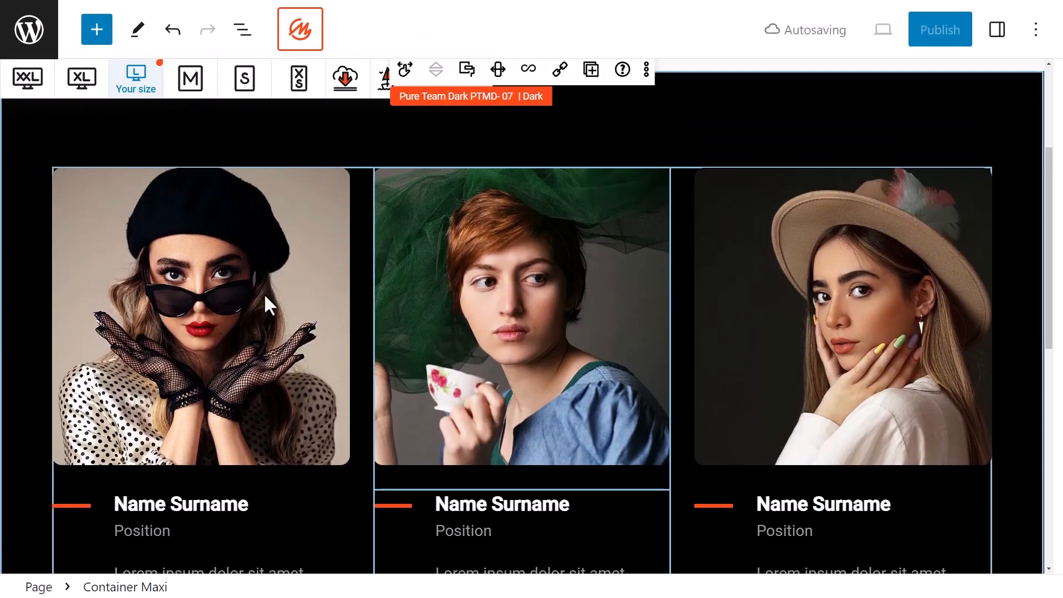
left_click(343, 305)
scroll(332, 303, "down", 3)
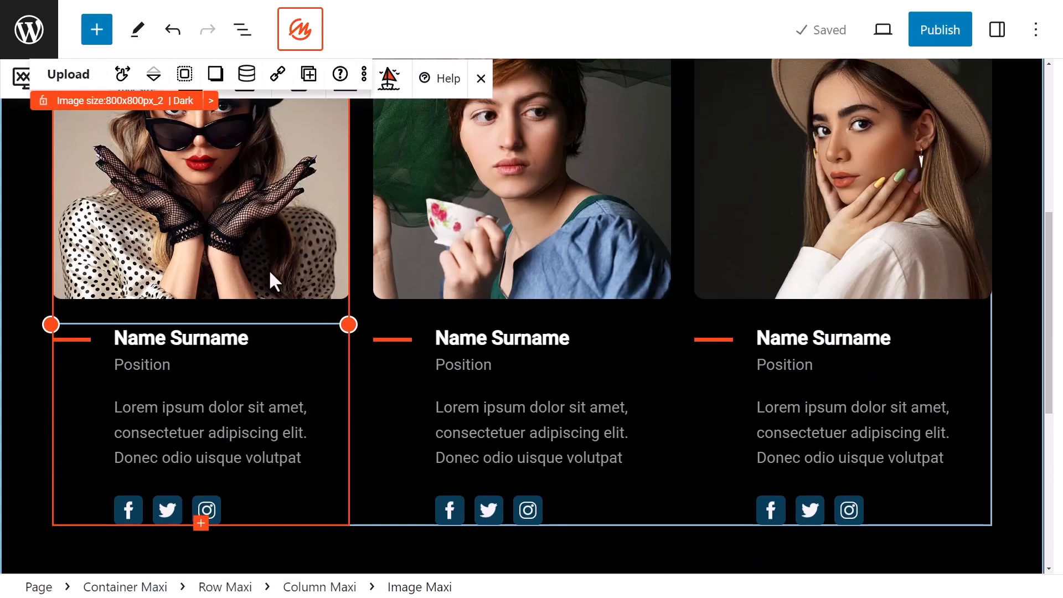
scroll(281, 192, "up", 2)
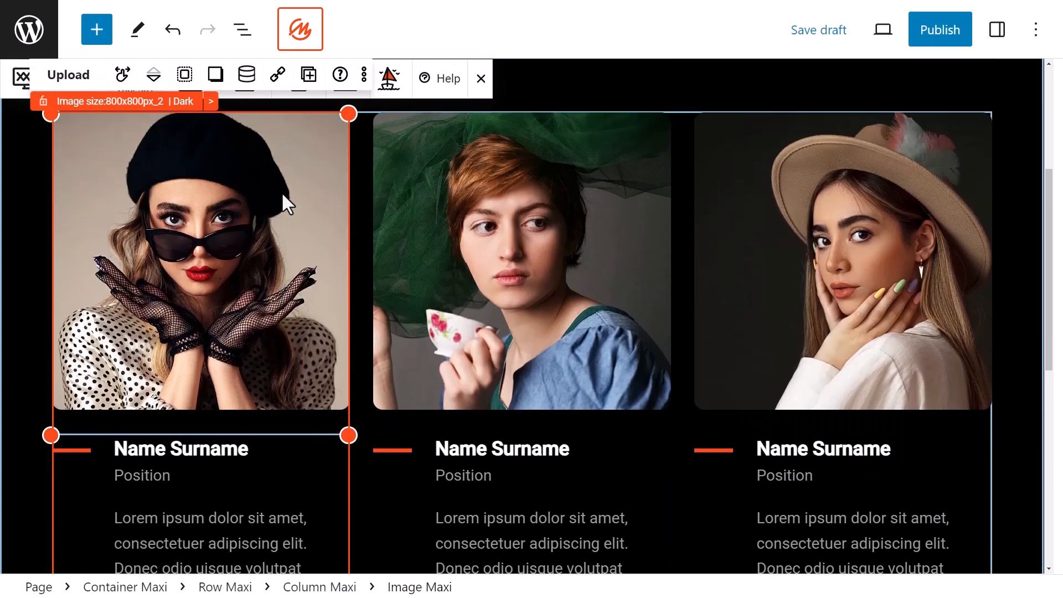
left_click(300, 29)
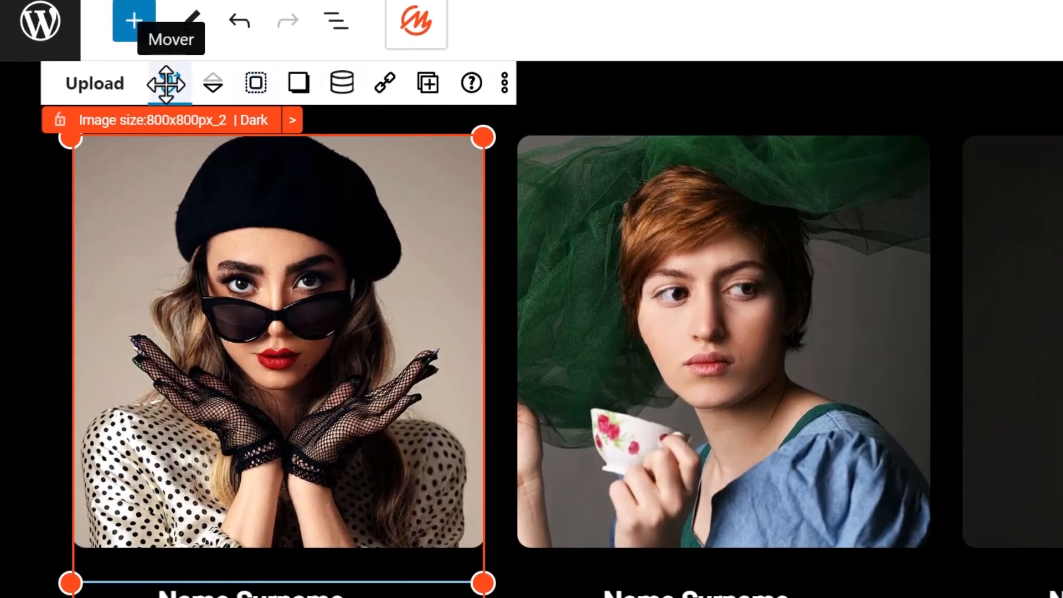
Step: Shrink the first team member's photo slightly using its corner handles
left_click_drag(484, 133, 457, 173)
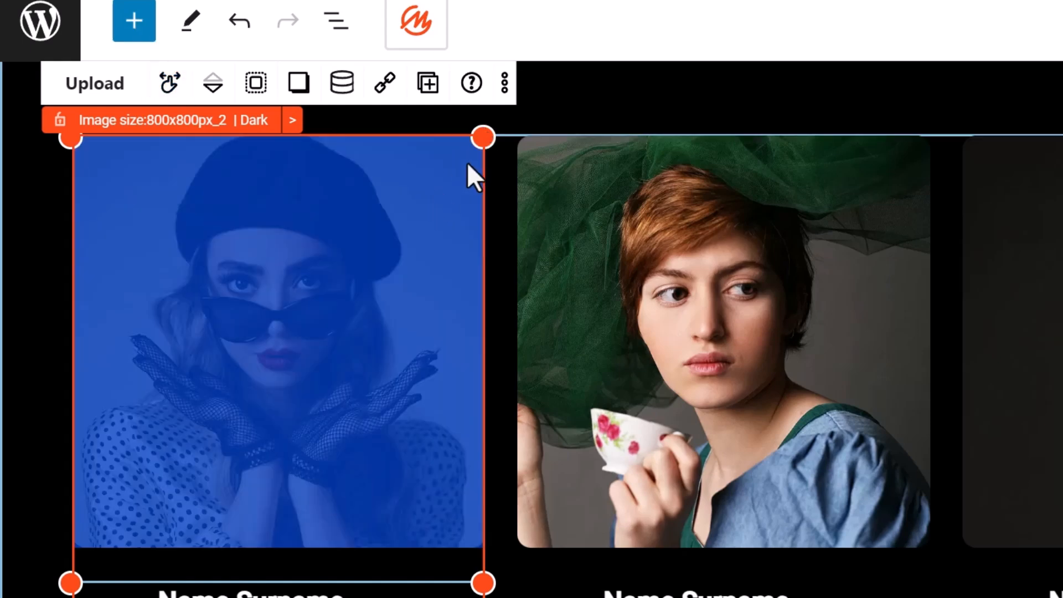
mouse_move(485, 583)
left_mouse_down()
mouse_move(328, 422)
mouse_move(482, 584)
left_mouse_up()
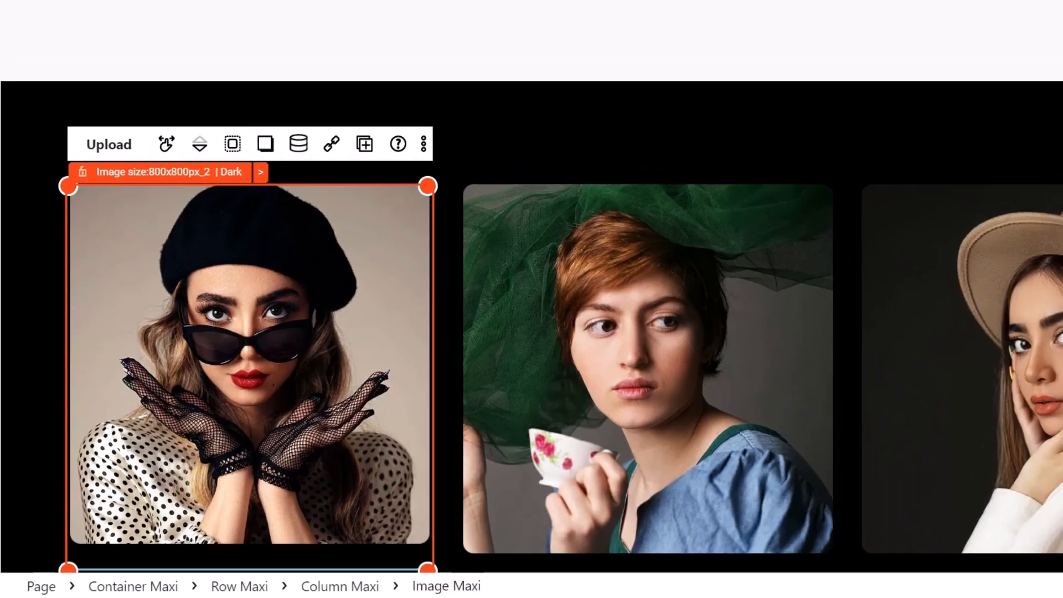
Step: Show the image block's settings and examine its dimension, alignment, caption and hover effect options
left_click(1006, 25)
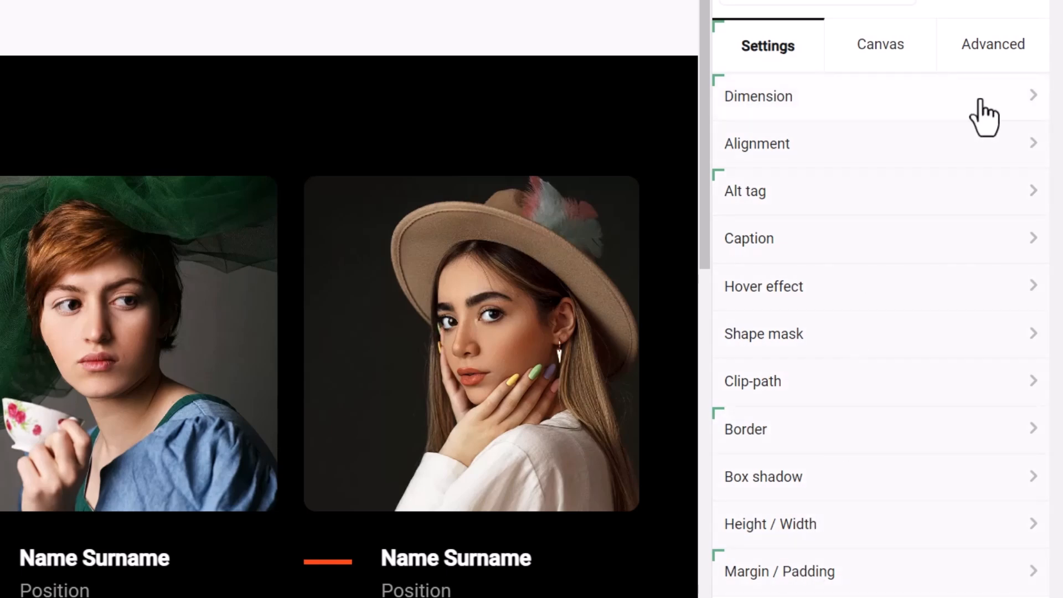
left_click(1016, 95)
left_click(1017, 95)
left_click(824, 161)
left_click(824, 161)
left_click(794, 255)
left_click(796, 260)
left_click(811, 288)
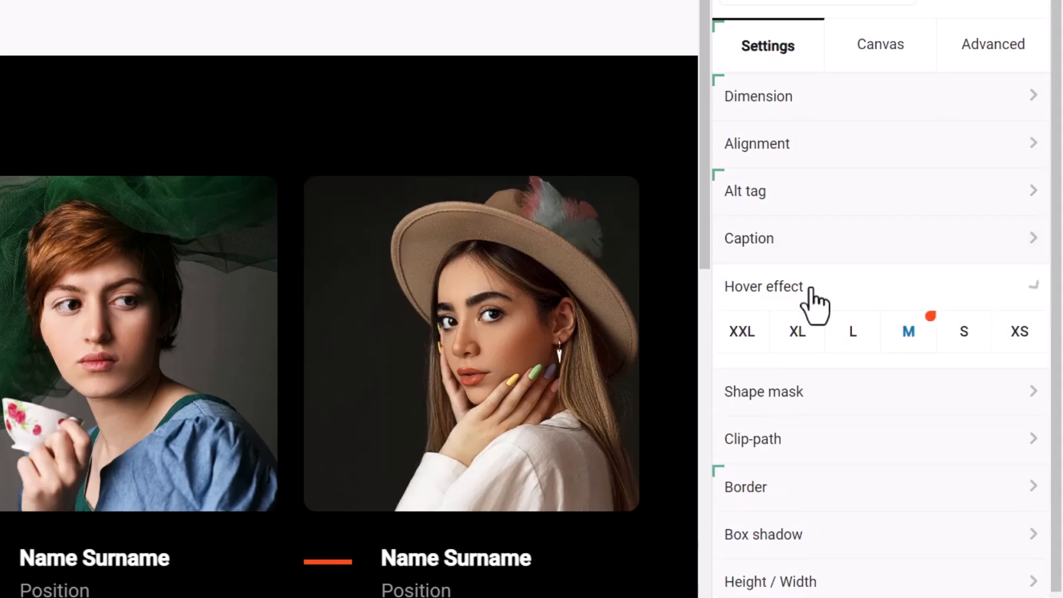
left_click(810, 288)
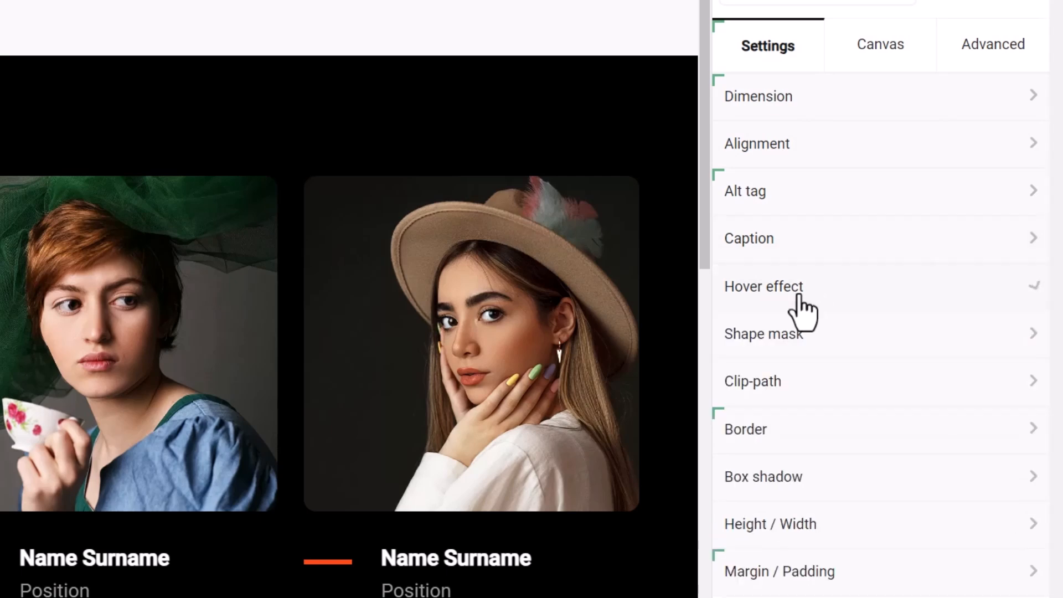
Step: Apply the Brutalism 12 shape from the shape library as a mask on the first team member's photo
left_click(788, 335)
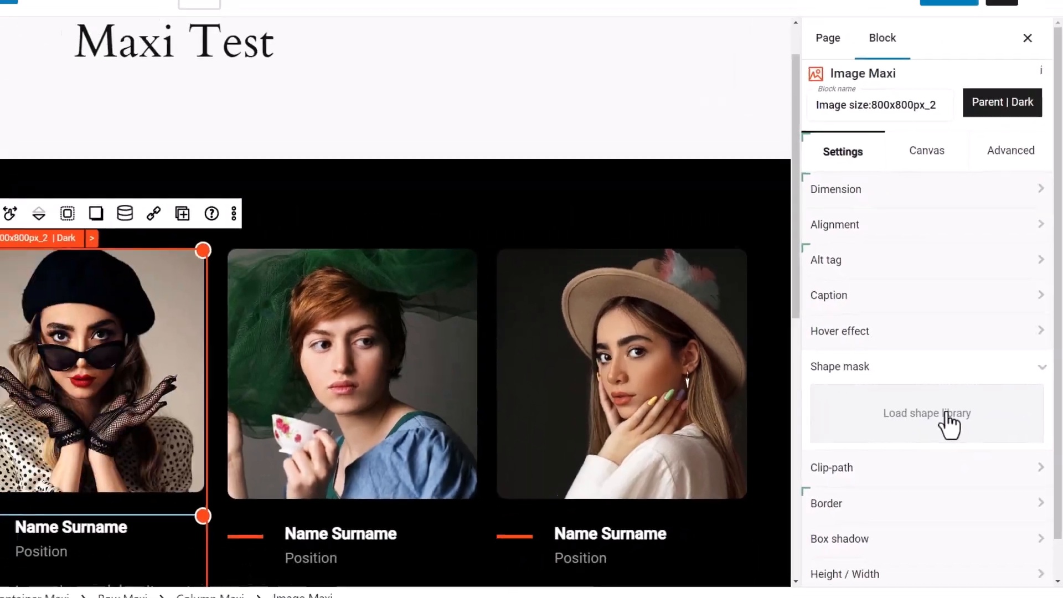
left_click(947, 417)
scroll(609, 313, "down", 6)
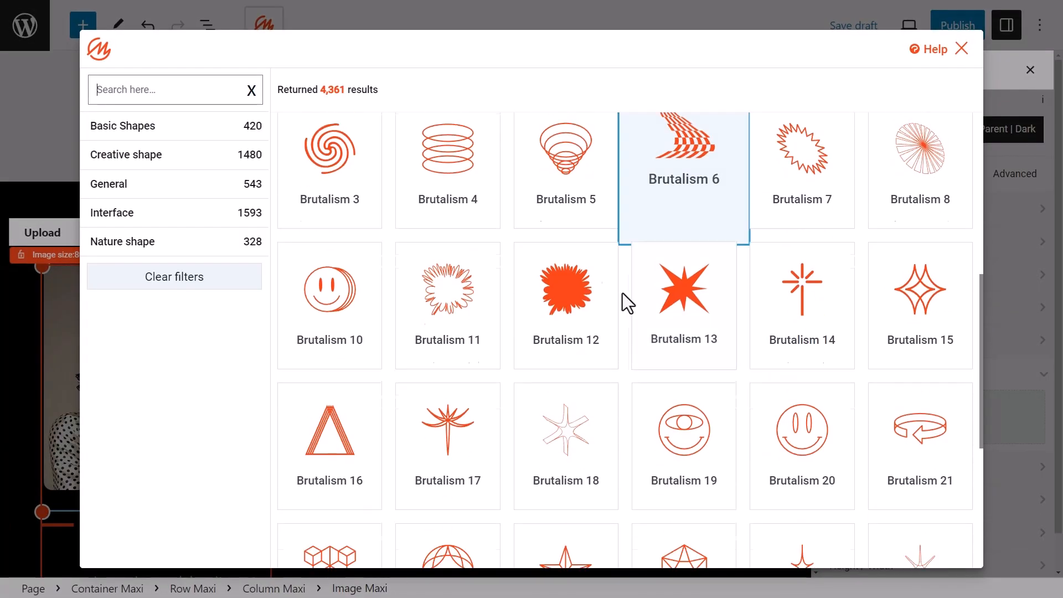
scroll(609, 310, "down", 3)
scroll(586, 327, "up", 3)
mouse_move(565, 277)
left_click(581, 357)
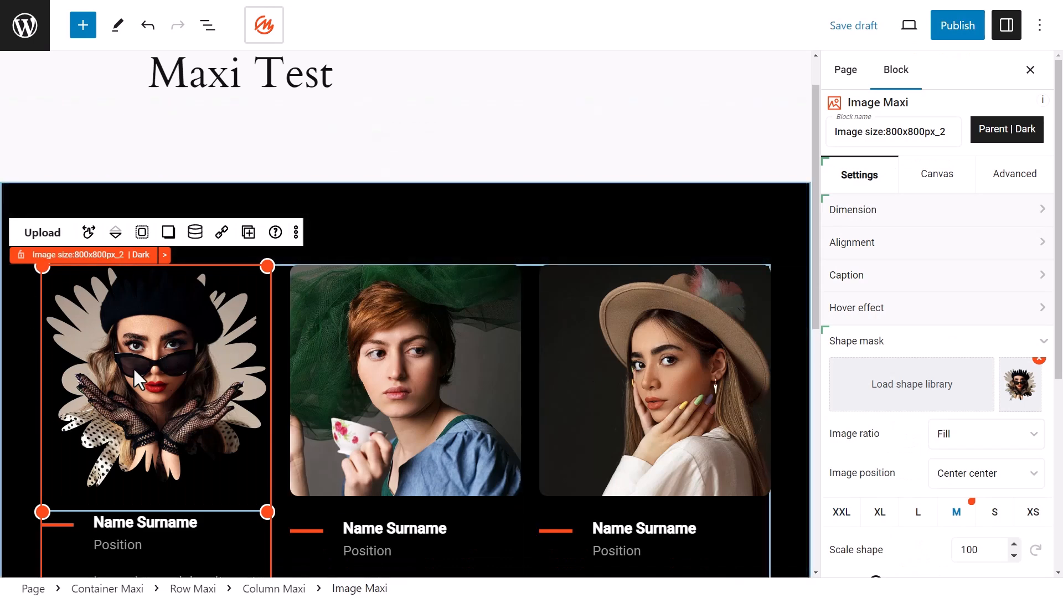
Step: Examine the border options of the masked photo
scroll(942, 343, "down", 1)
left_click(847, 412)
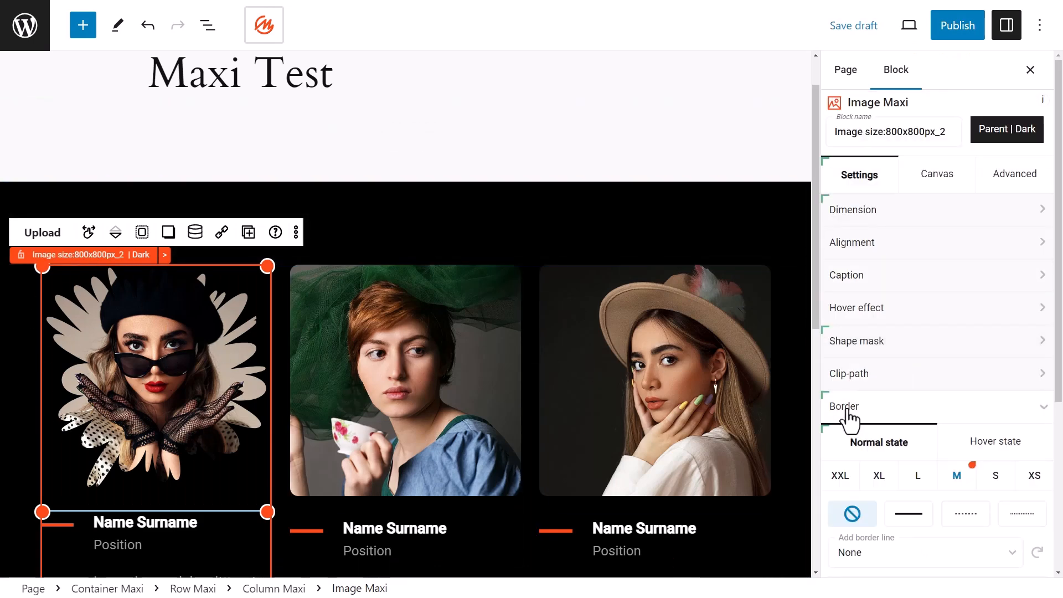
left_click(898, 416)
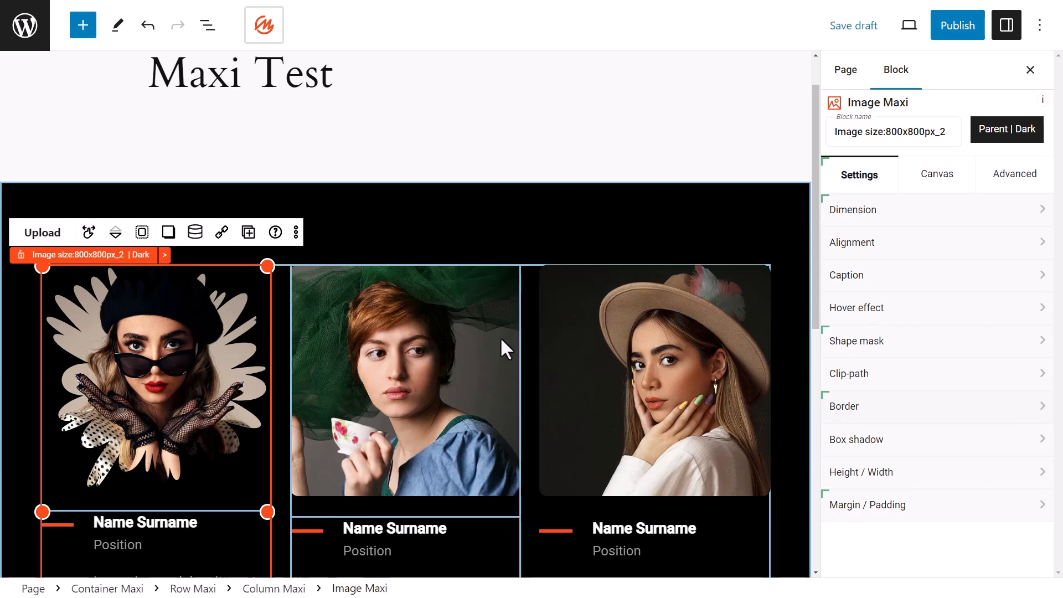
Step: Select the first team member's description text and examine its toolbar and heading/paragraph tag options
scroll(443, 333, "up", 1)
scroll(145, 325, "down", 6)
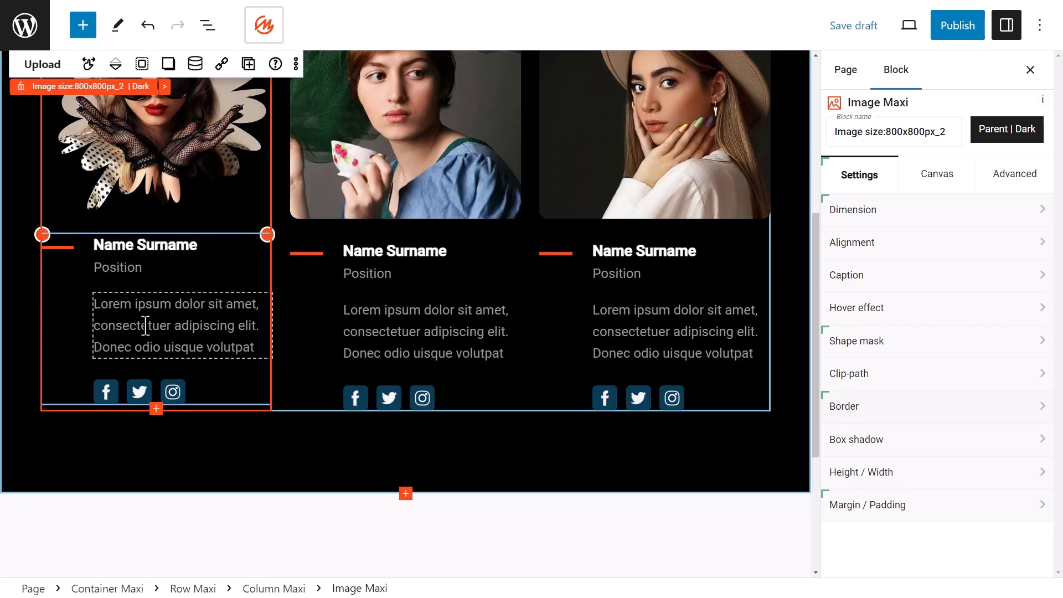
left_click(145, 325)
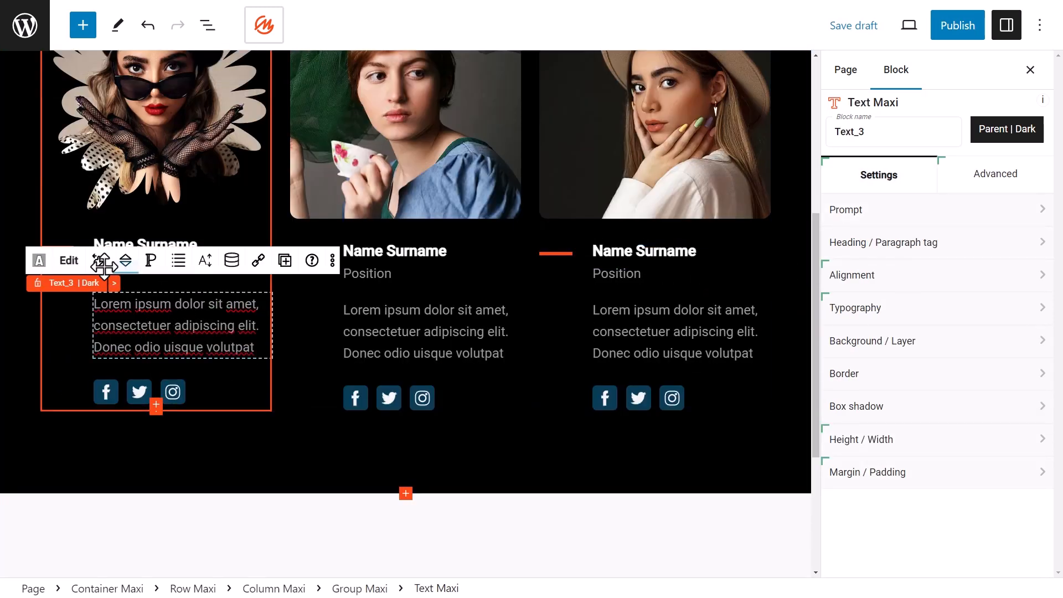
left_click_drag(88, 287, 242, 308)
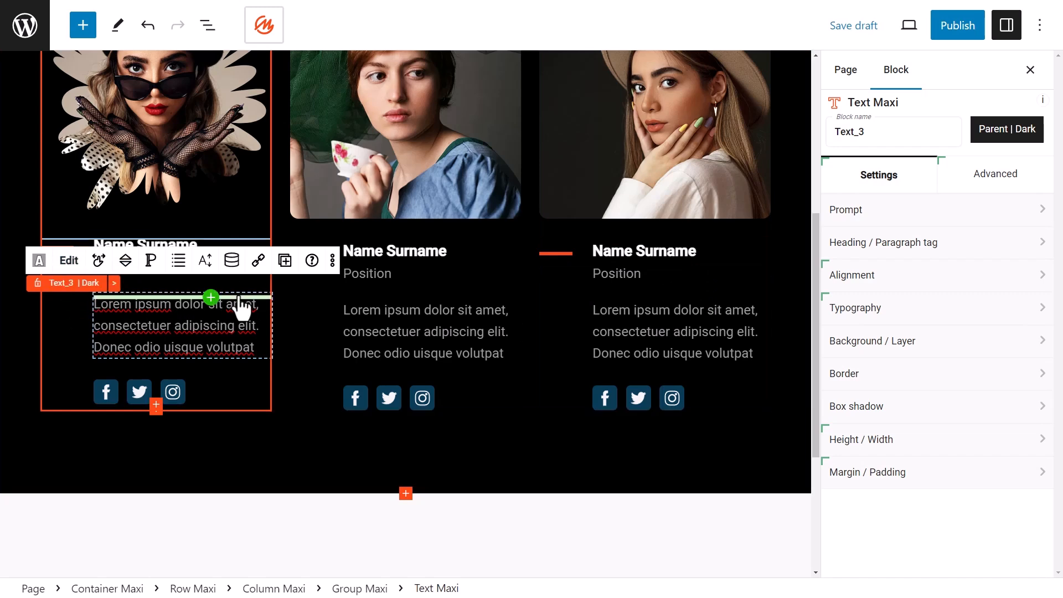
left_click_drag(242, 307, 225, 290)
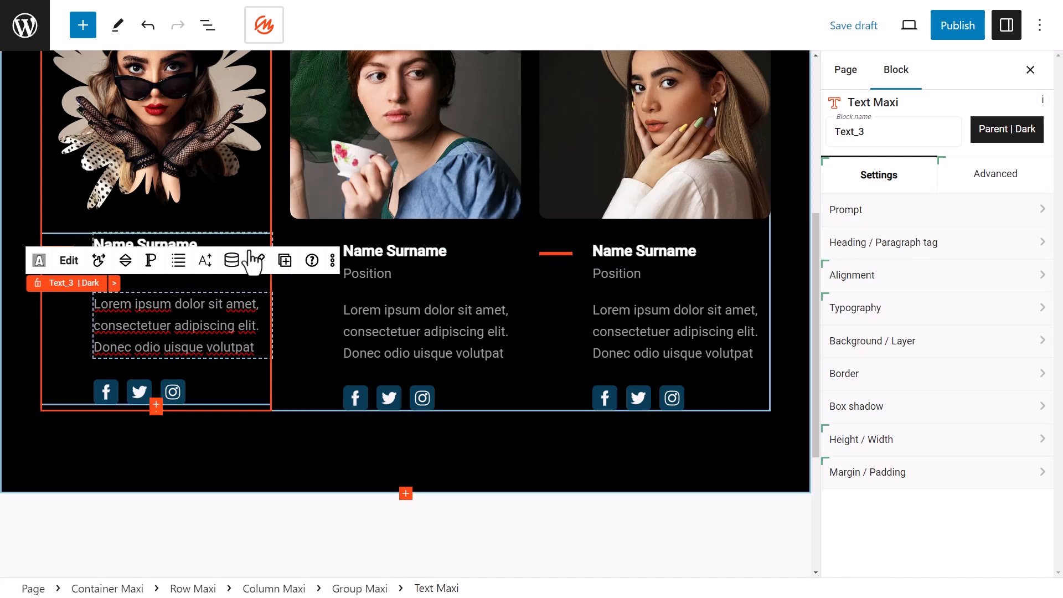
left_click_drag(183, 312, 145, 307)
left_click(932, 247)
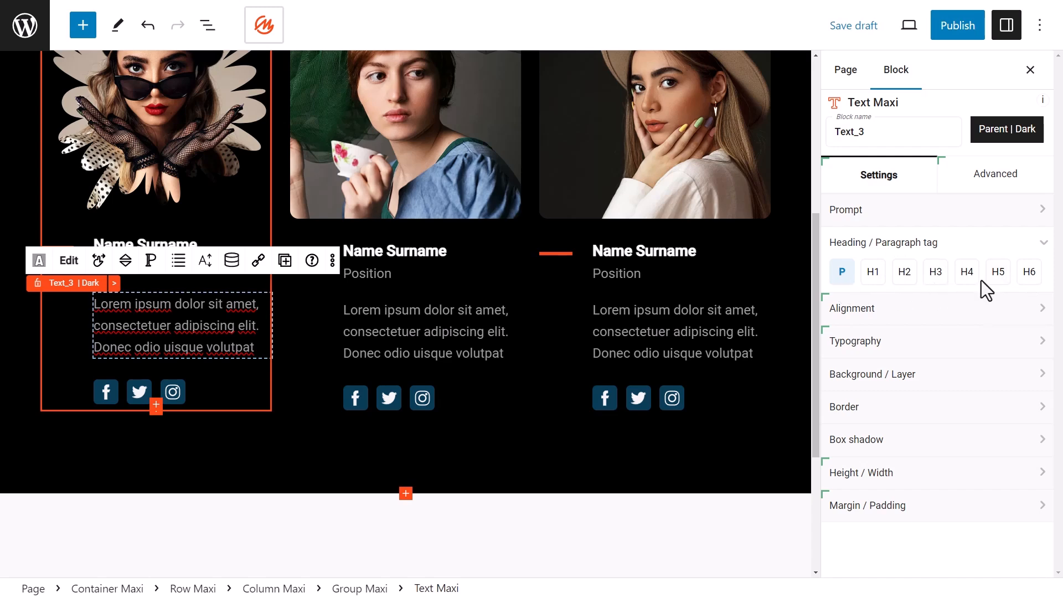
Step: Remove the entire Pure Team Dark pattern container from the page
scroll(643, 481, "down", 1)
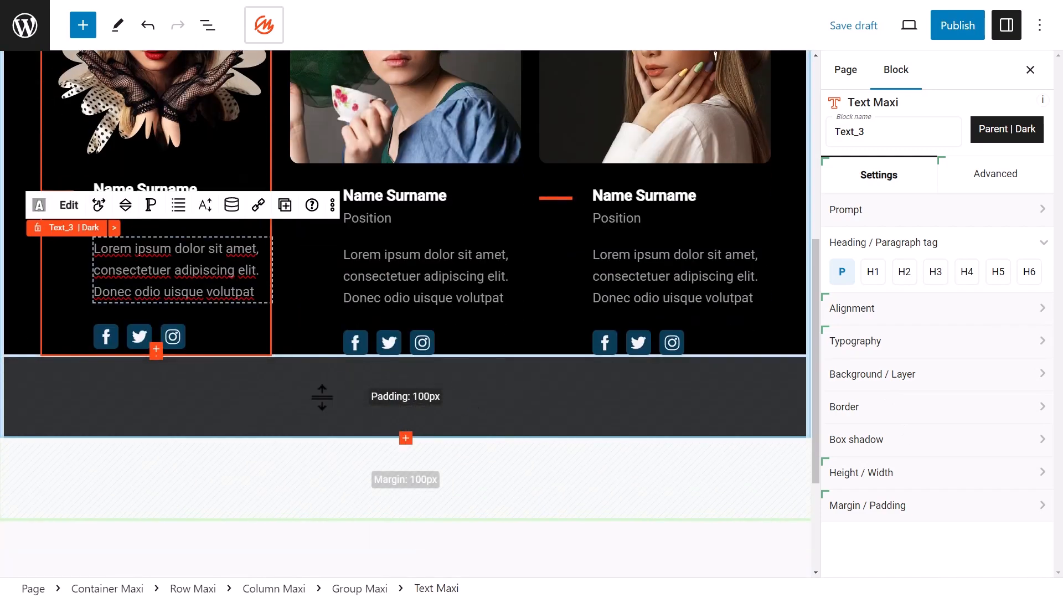
left_click(408, 441)
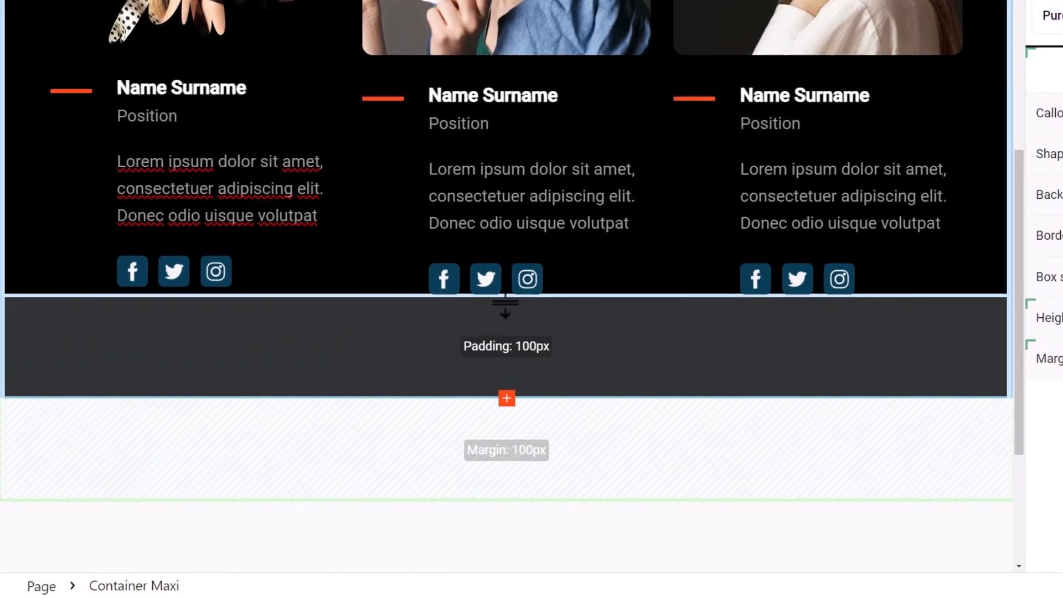
mouse_move(505, 308)
left_mouse_down()
mouse_move(505, 340)
mouse_move(509, 307)
left_mouse_up()
scroll(526, 332, "up", 9)
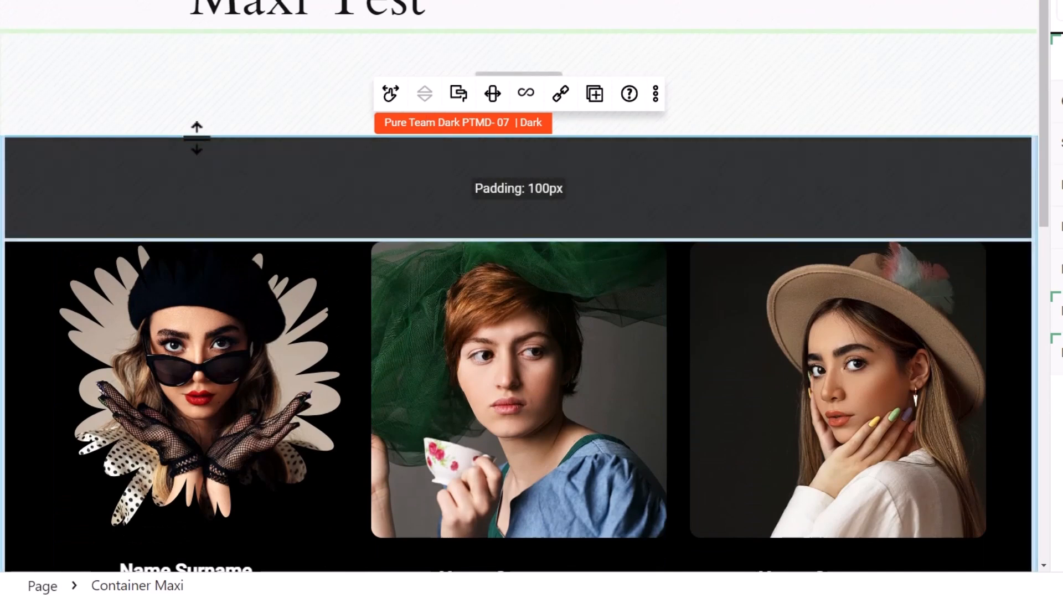
left_click(655, 94)
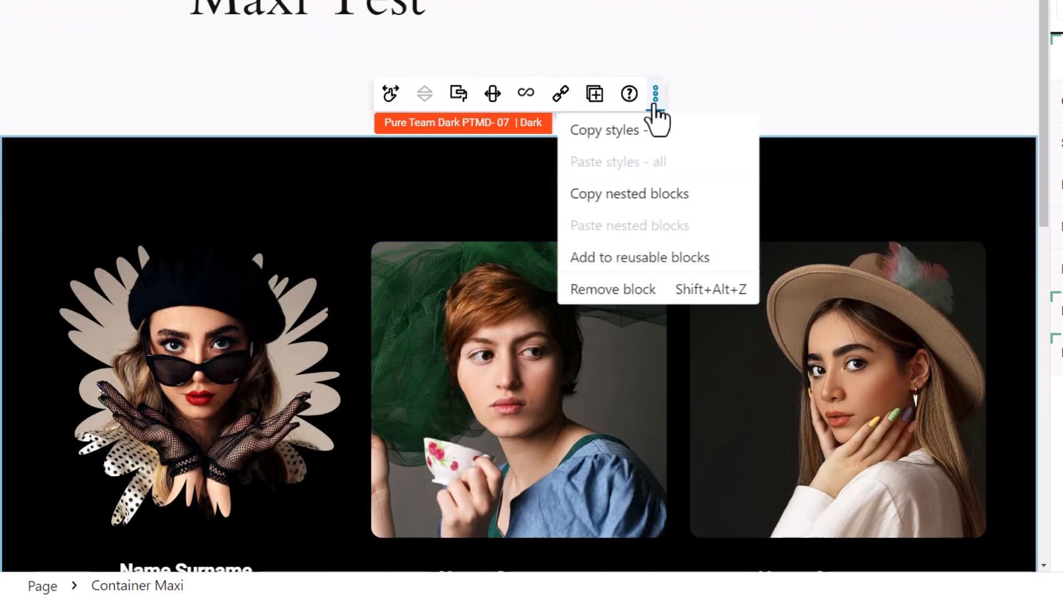
left_click(592, 297)
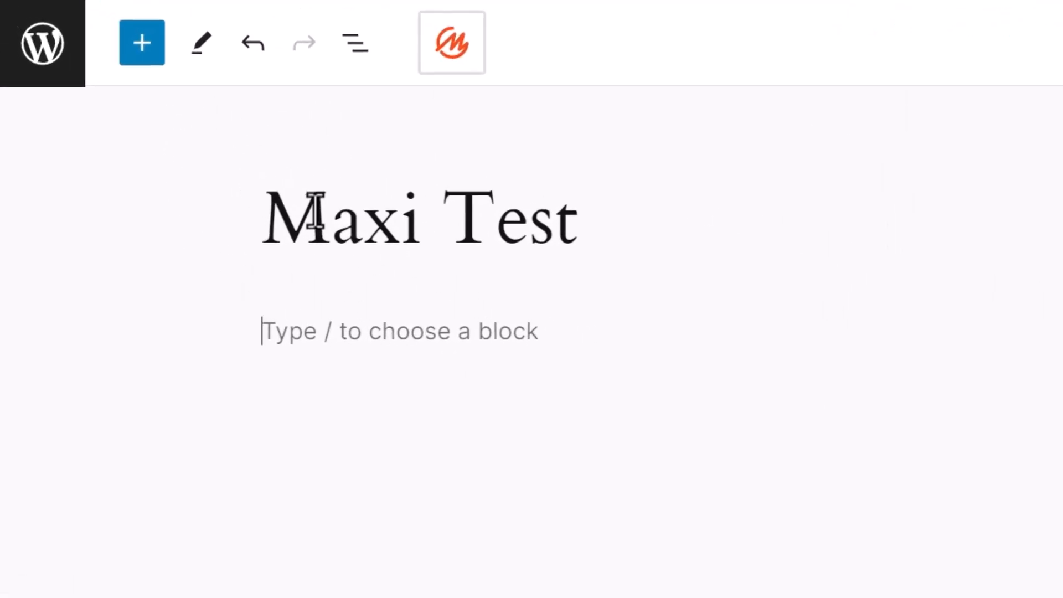
Step: Insert a Container Maxi block with a two-column layout: a wide first column and a narrow second column
left_click(143, 39)
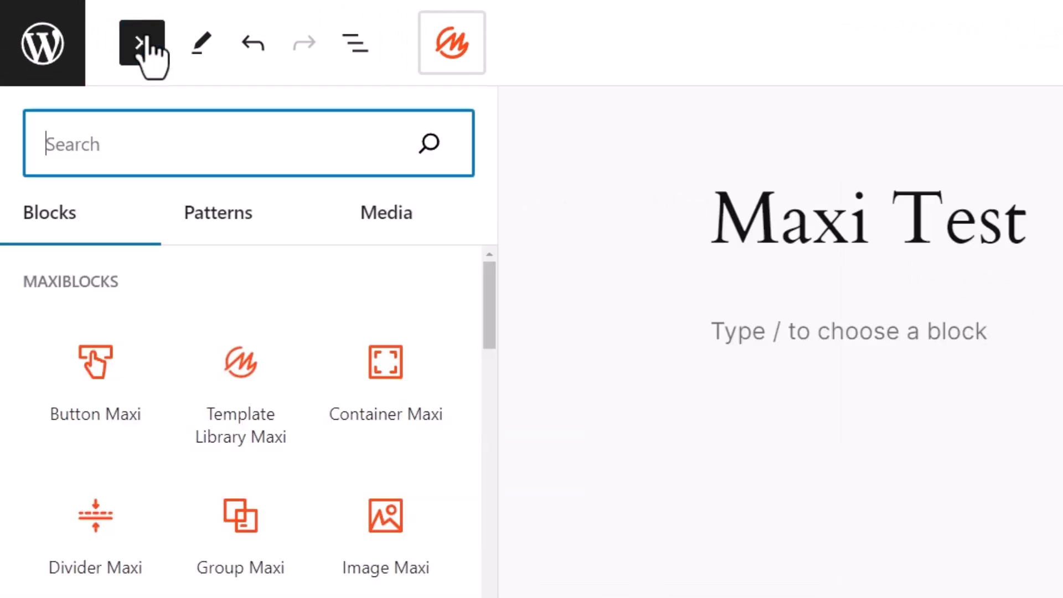
left_click(378, 357)
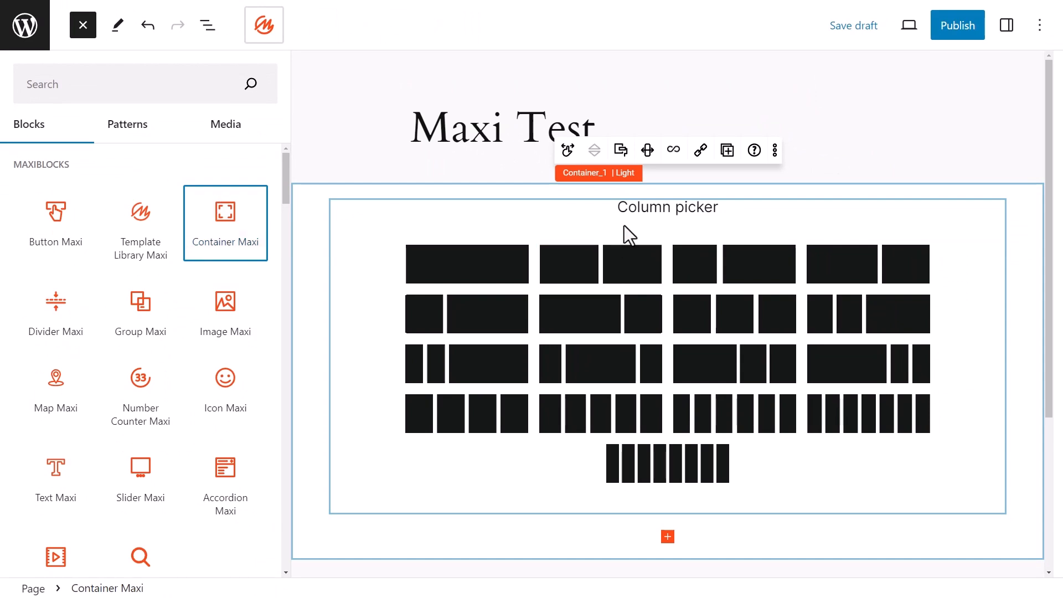
left_click(454, 321)
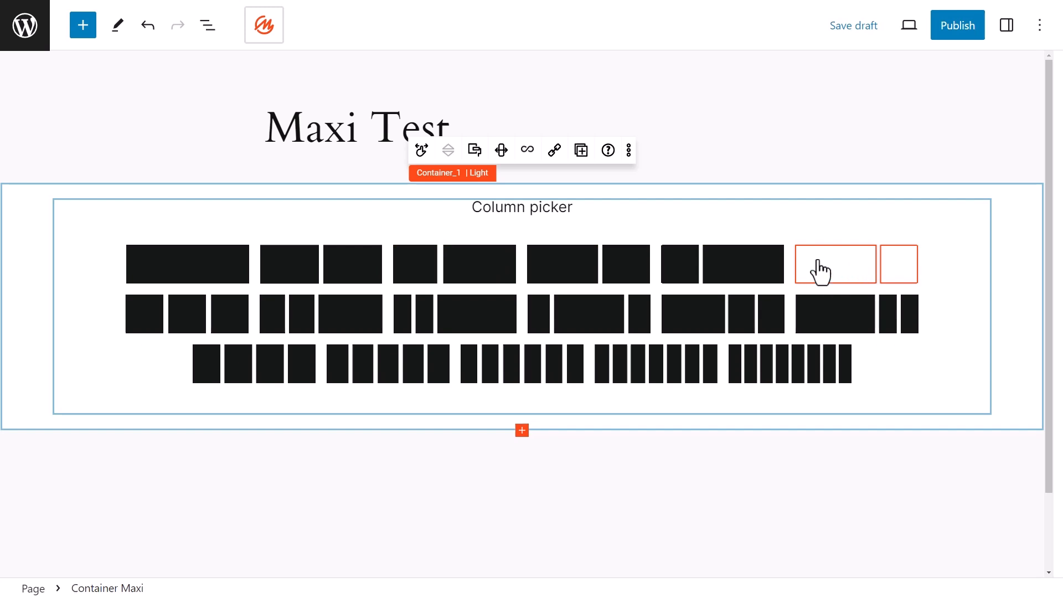
left_click(858, 270)
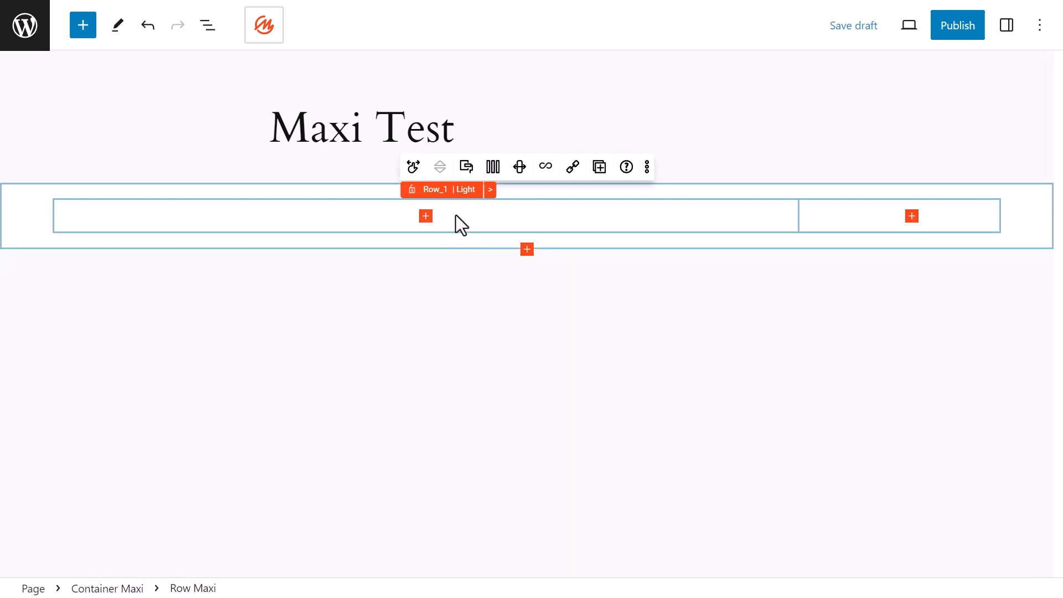
Step: Add an image block to the narrow column and fill it with the media library photo of the woman in a hat
left_click(912, 217)
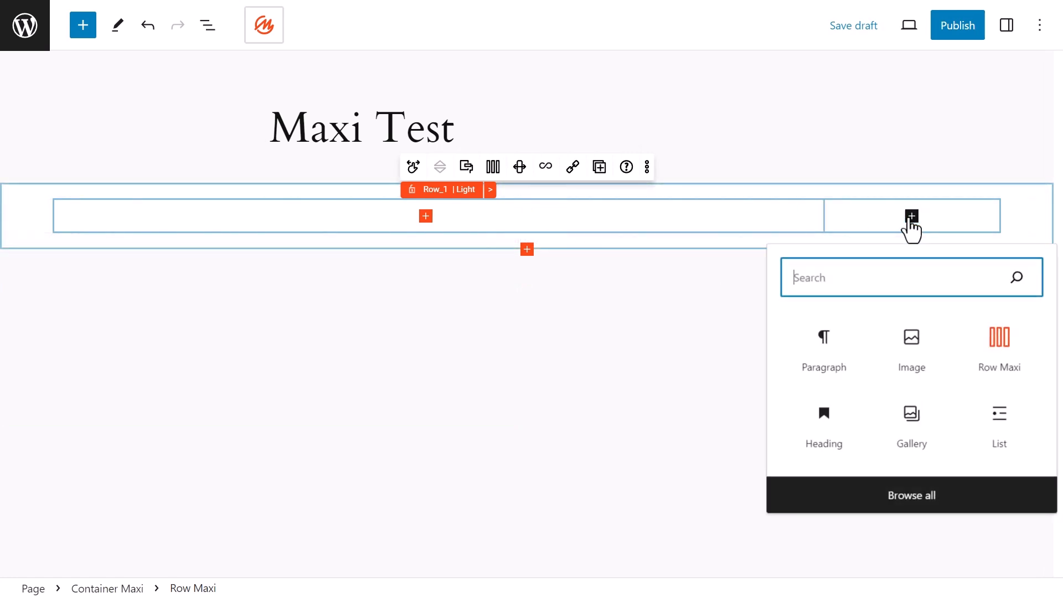
left_click(911, 346)
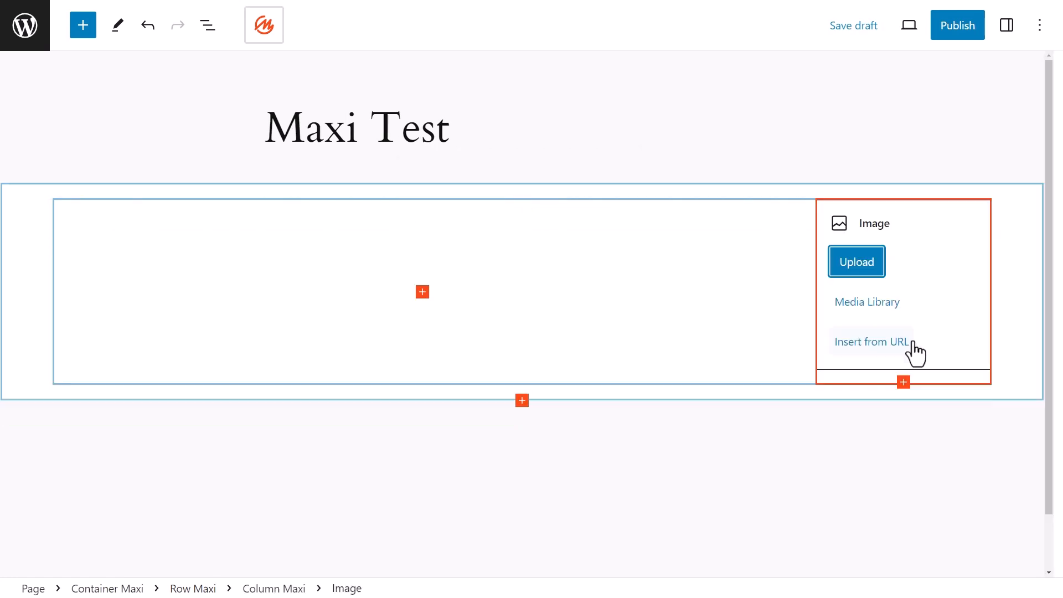
left_click(890, 302)
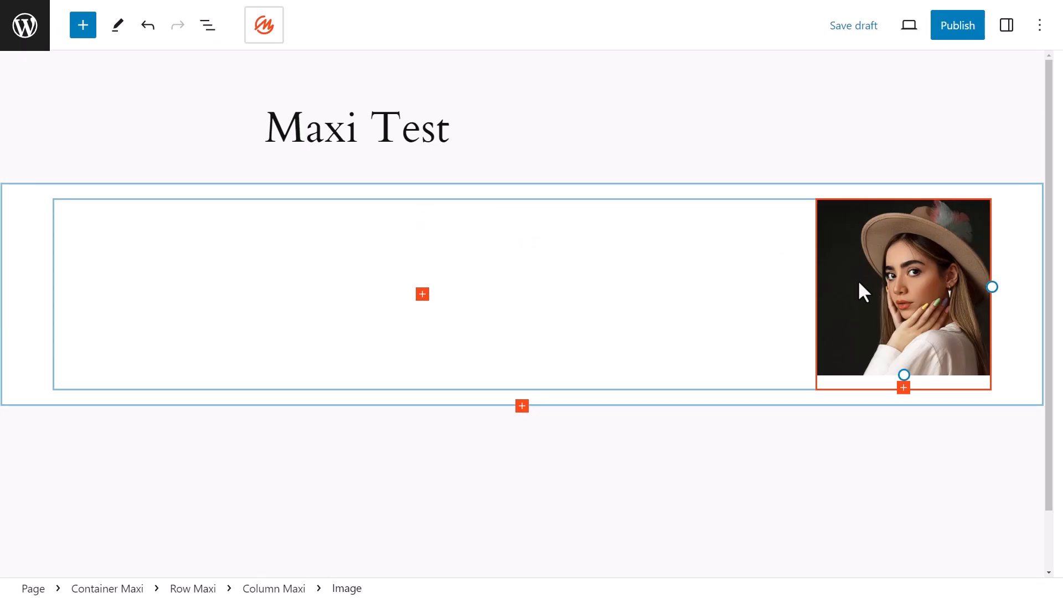
Step: Add a paragraph reading "Type some text." to the wide column
left_click(422, 296)
scroll(406, 391, "down", 1)
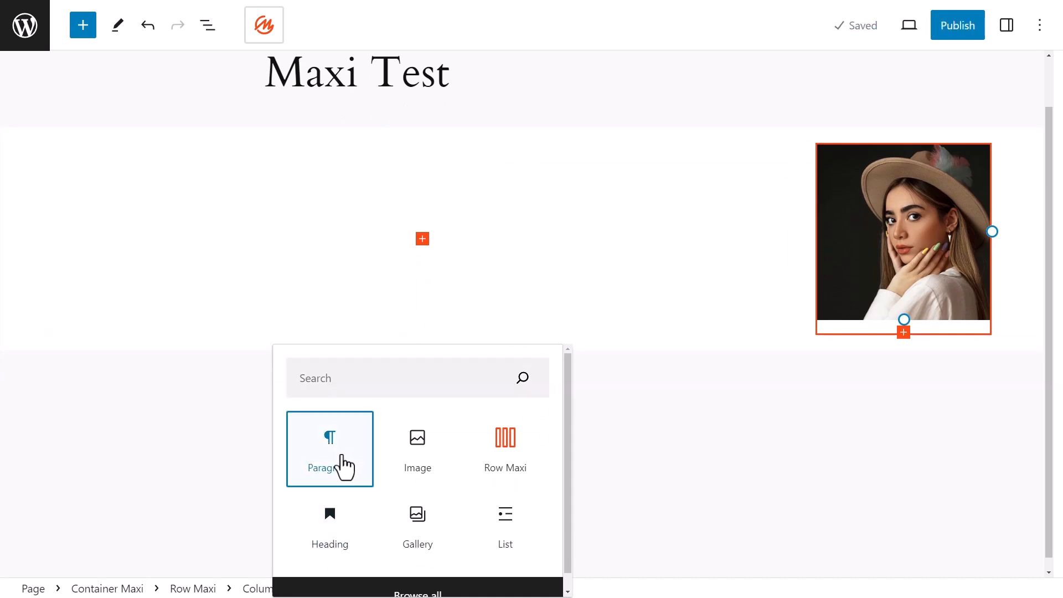
left_click(342, 456)
type("Type s")
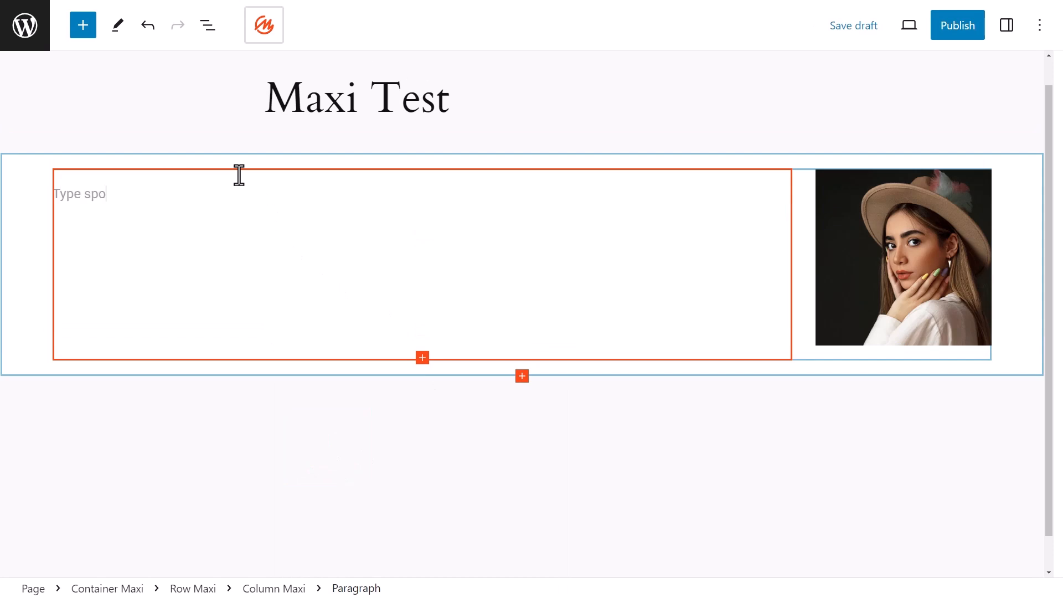
left_click(621, 123)
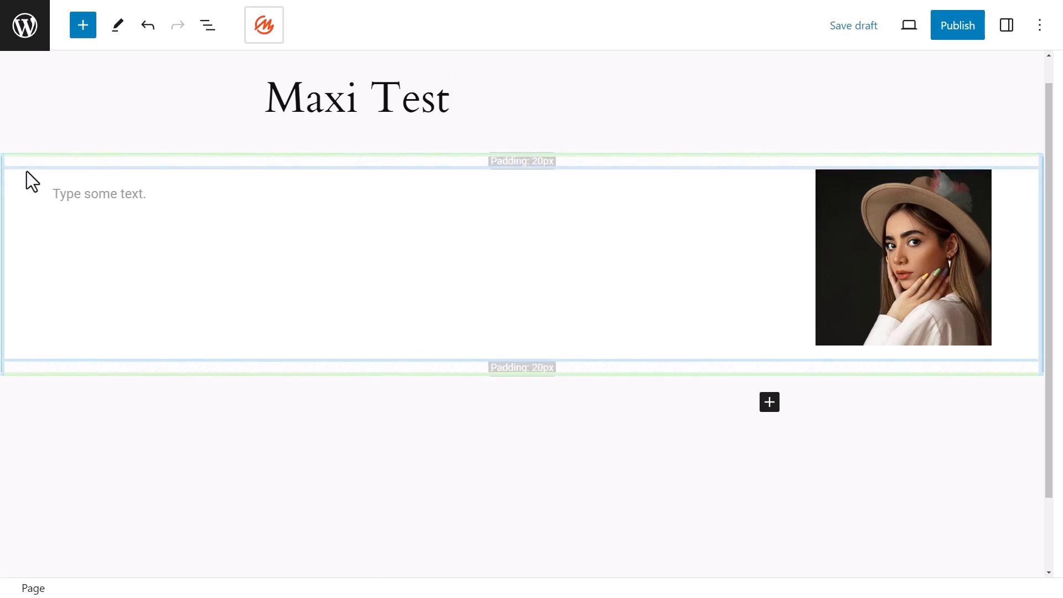
Step: Increase the new container's padding to about 67 px above and about 82 px below its content
left_click(35, 183)
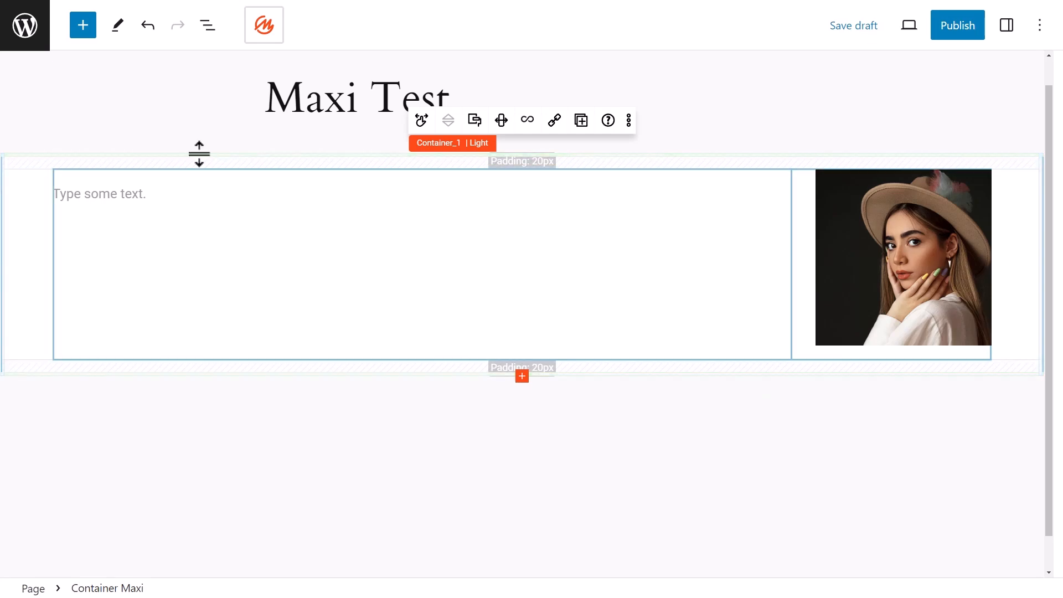
left_click_drag(526, 163, 527, 215)
left_click_drag(561, 415, 567, 455)
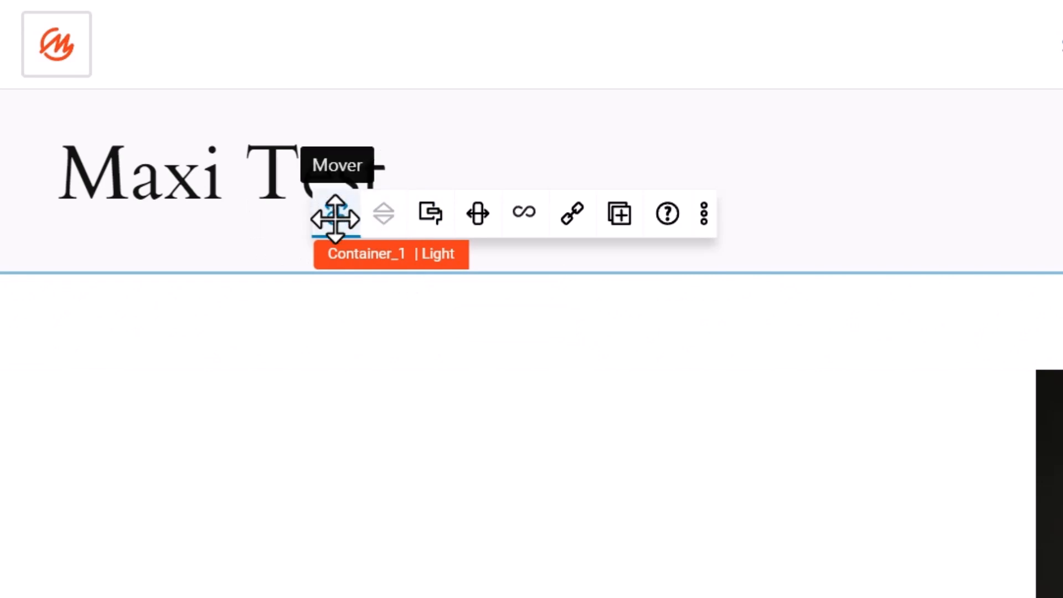
Step: Try the orange, dark navy and light blue preset background colours on the container
left_click(433, 229)
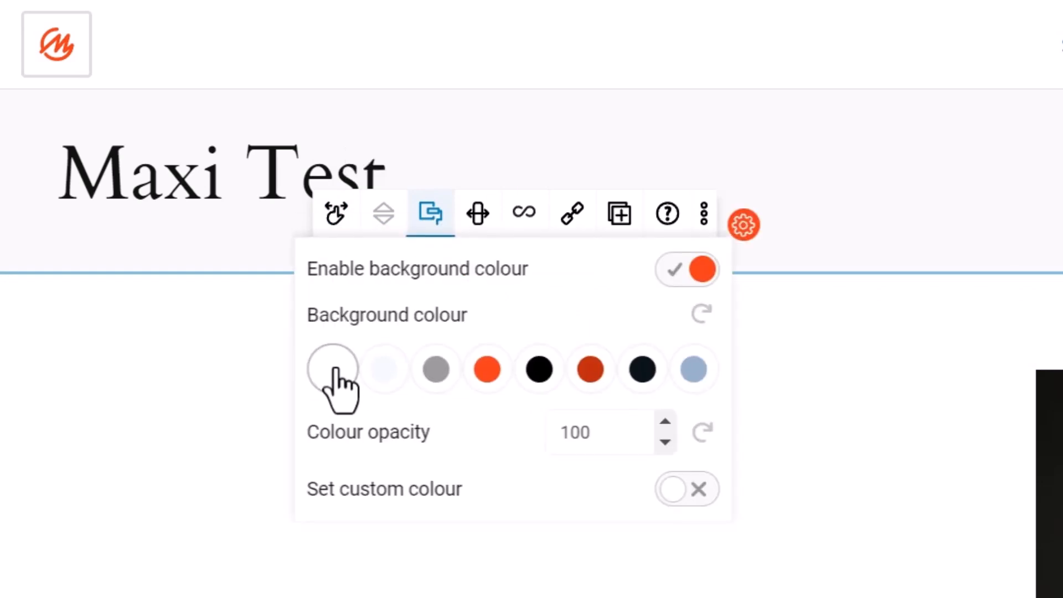
left_click(480, 370)
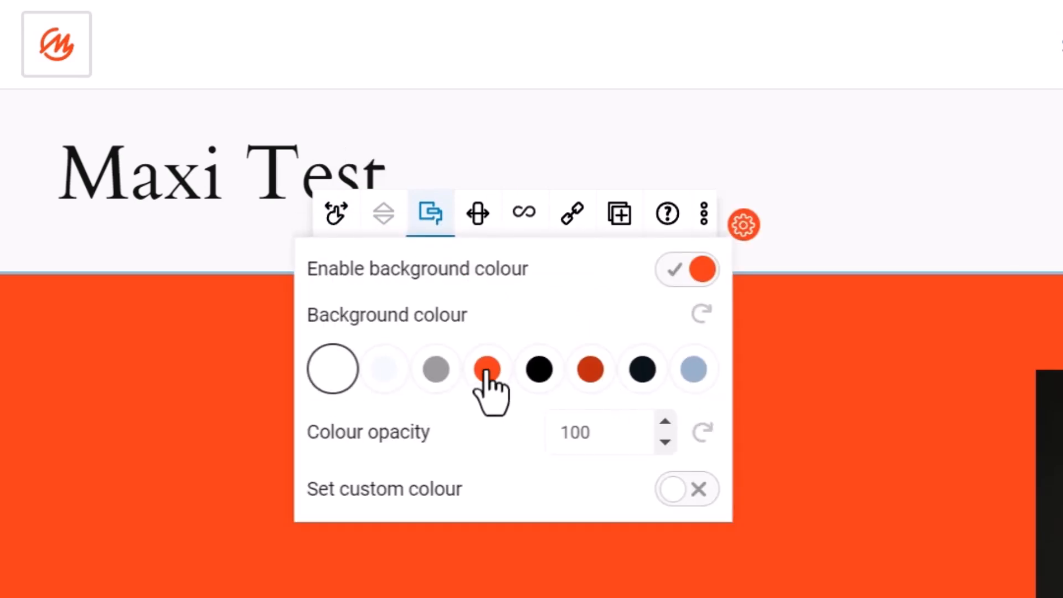
left_click(642, 370)
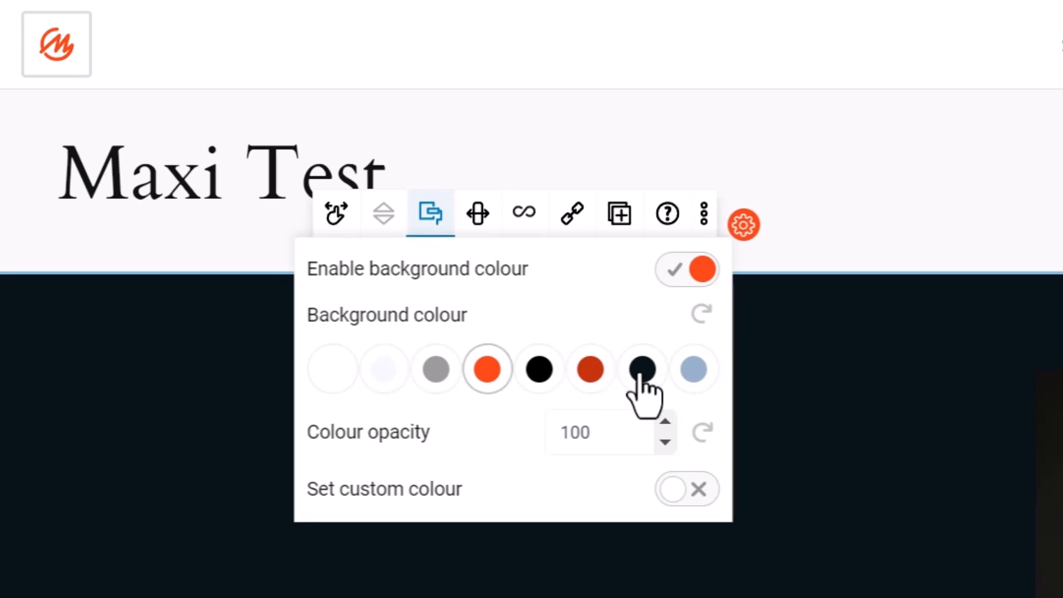
left_click(693, 372)
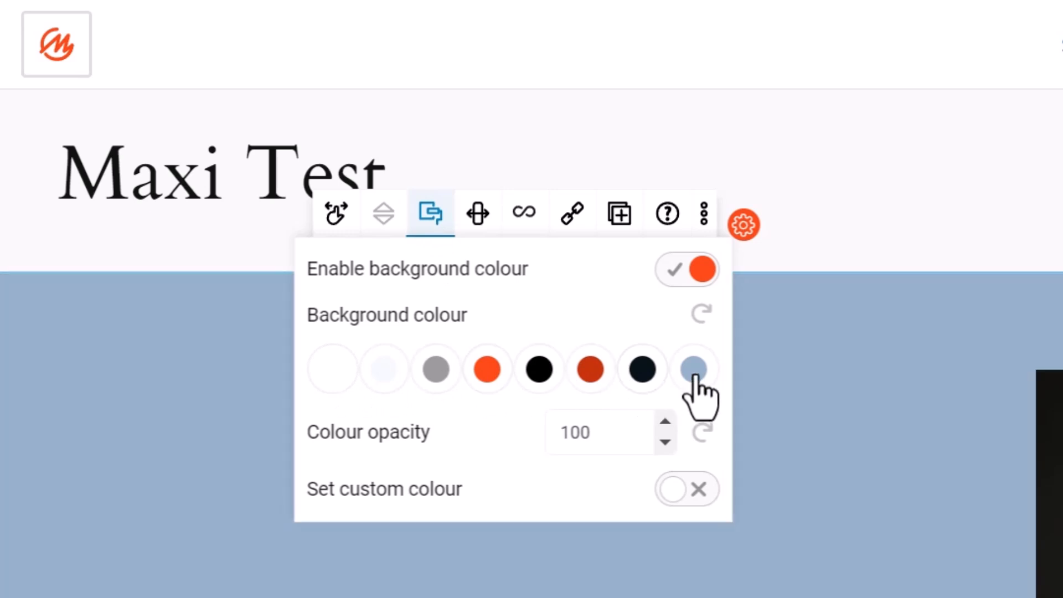
Step: Enable a custom background colour for the container and set it to the pale grey-violet #C0C4D4
left_click(686, 489)
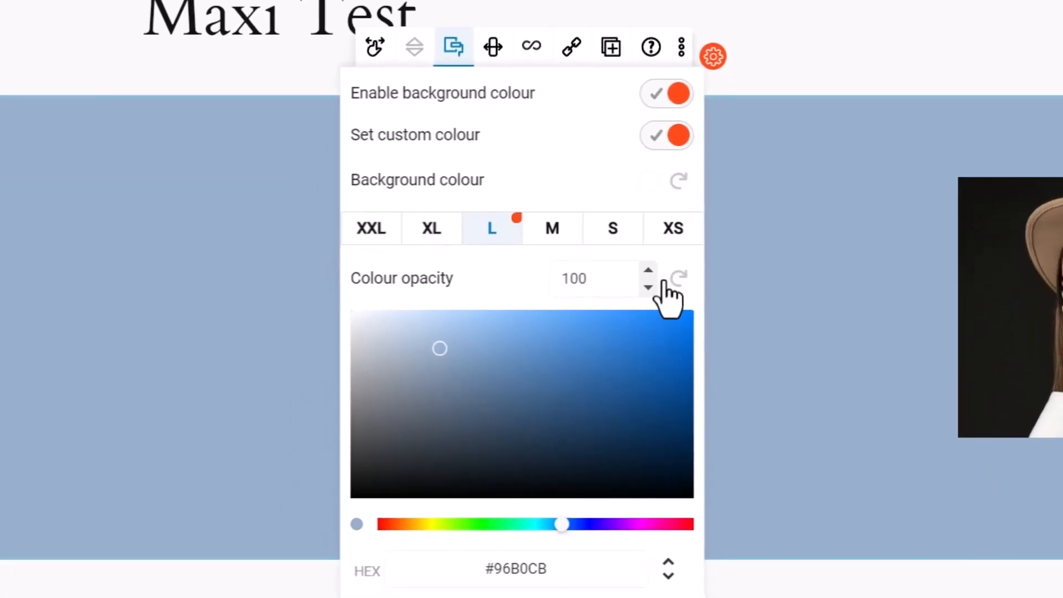
left_click_drag(385, 525, 634, 526)
left_click_drag(516, 380, 382, 341)
left_click(579, 524)
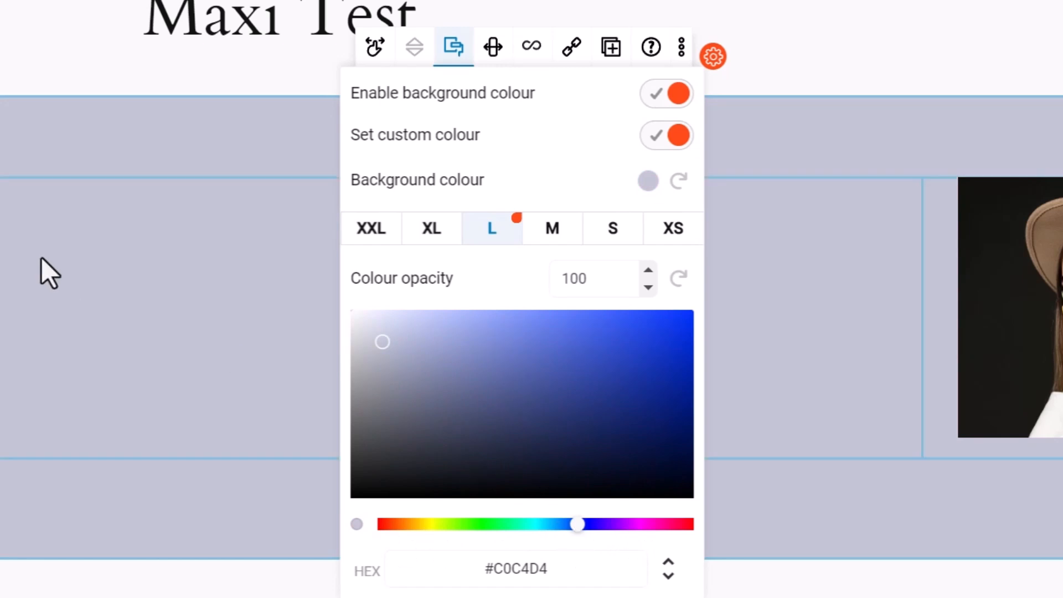
Step: Check the container at the XXL, XL and XS screen sizes, return to L, and close its background settings
left_click(372, 229)
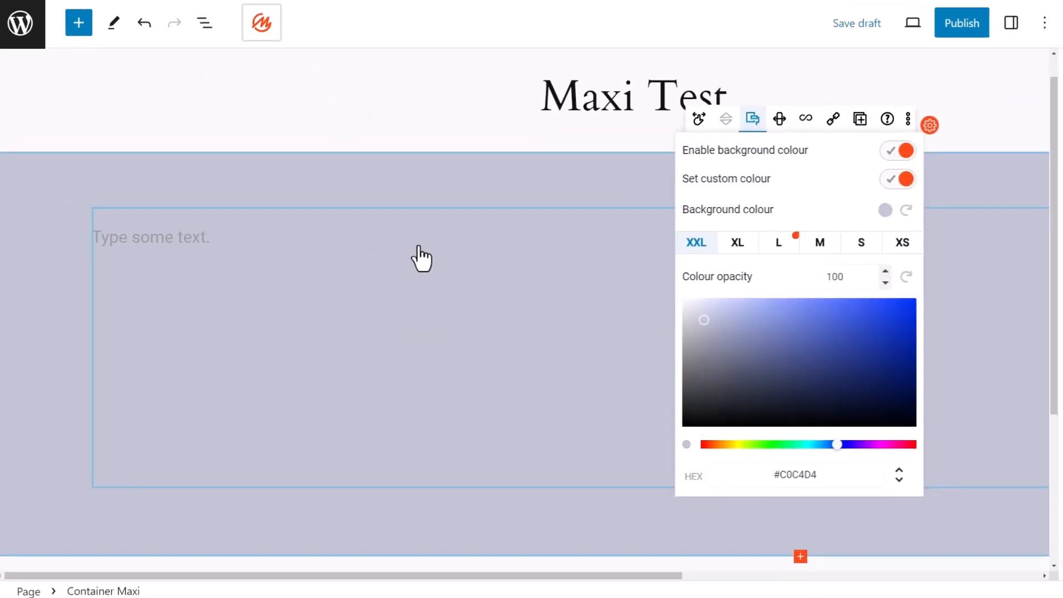
left_click(727, 249)
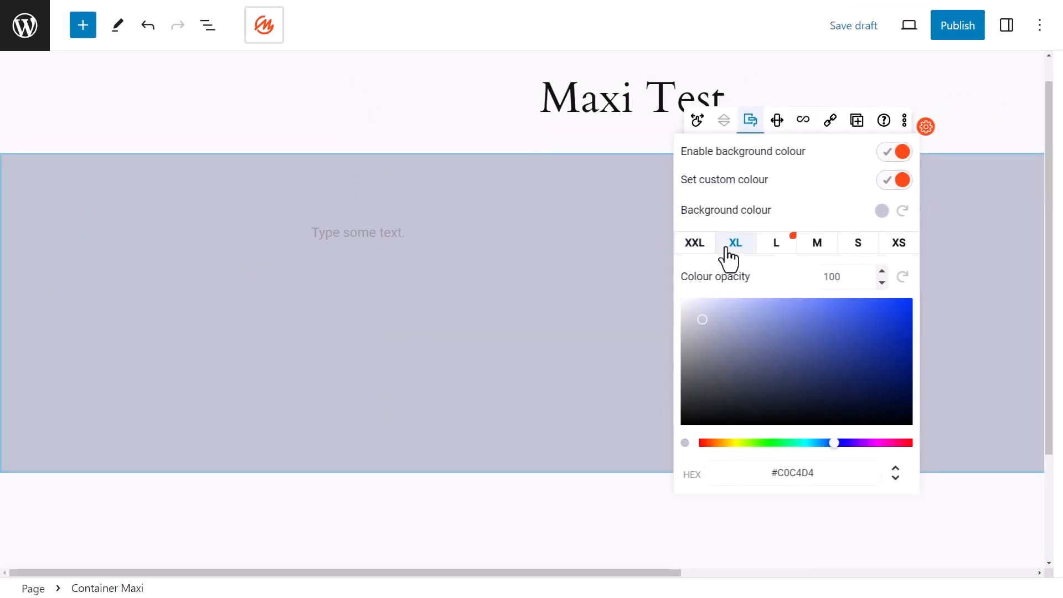
left_click(788, 249)
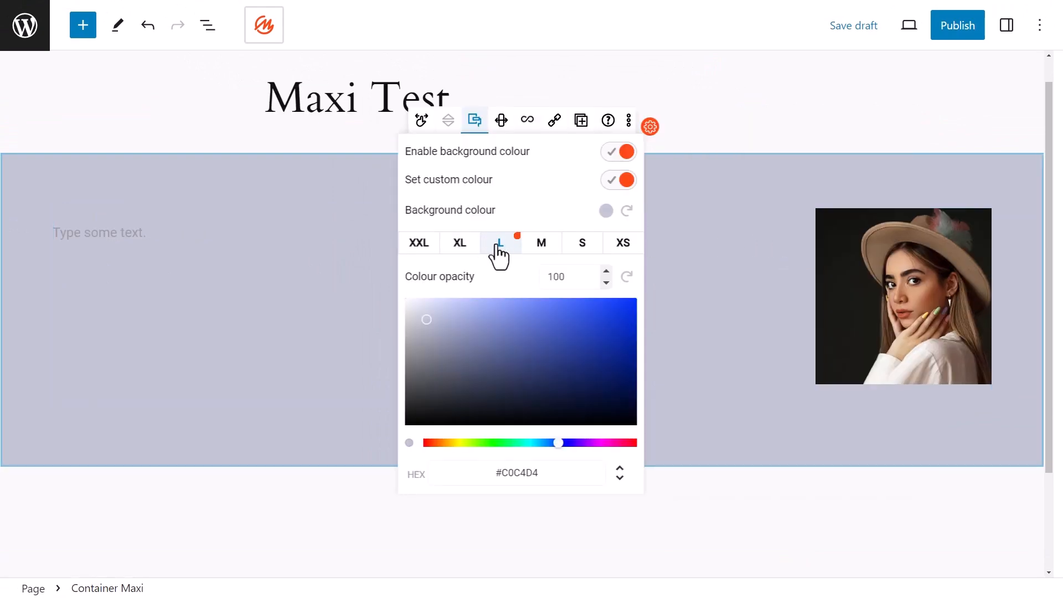
left_click(609, 249)
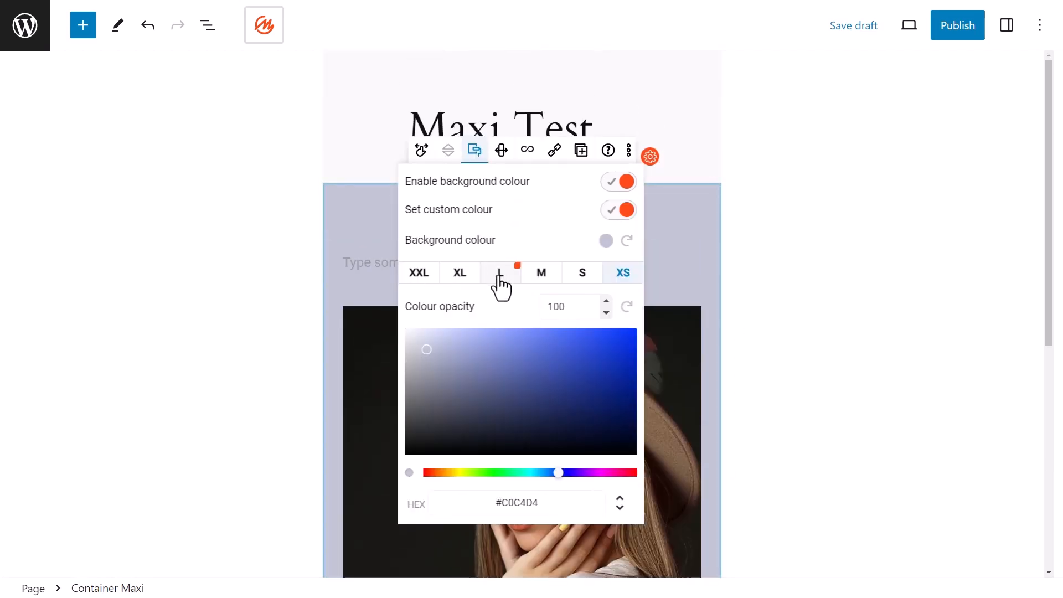
left_click(501, 285)
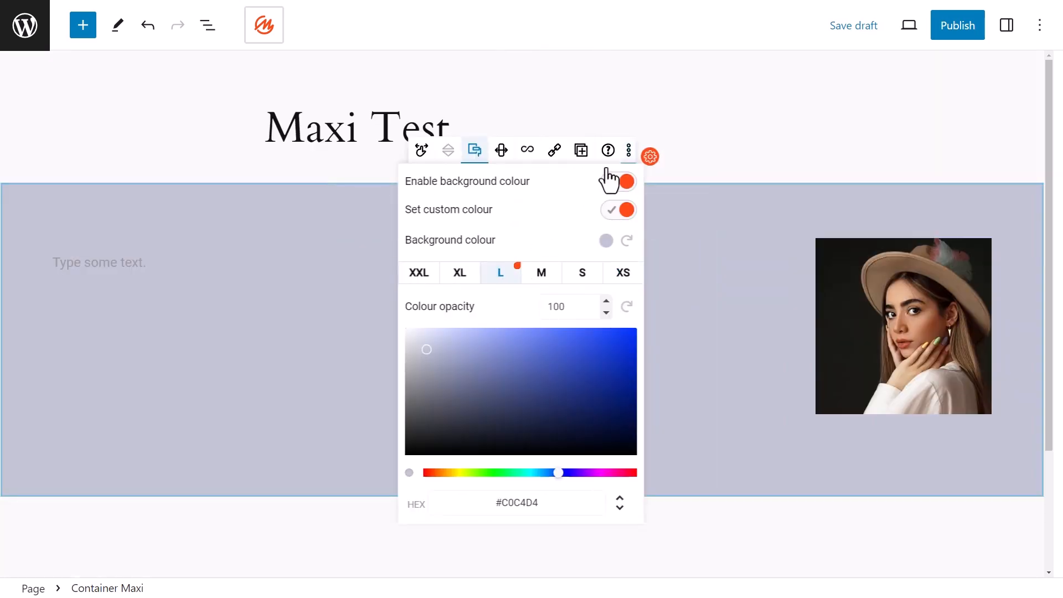
left_click(684, 147)
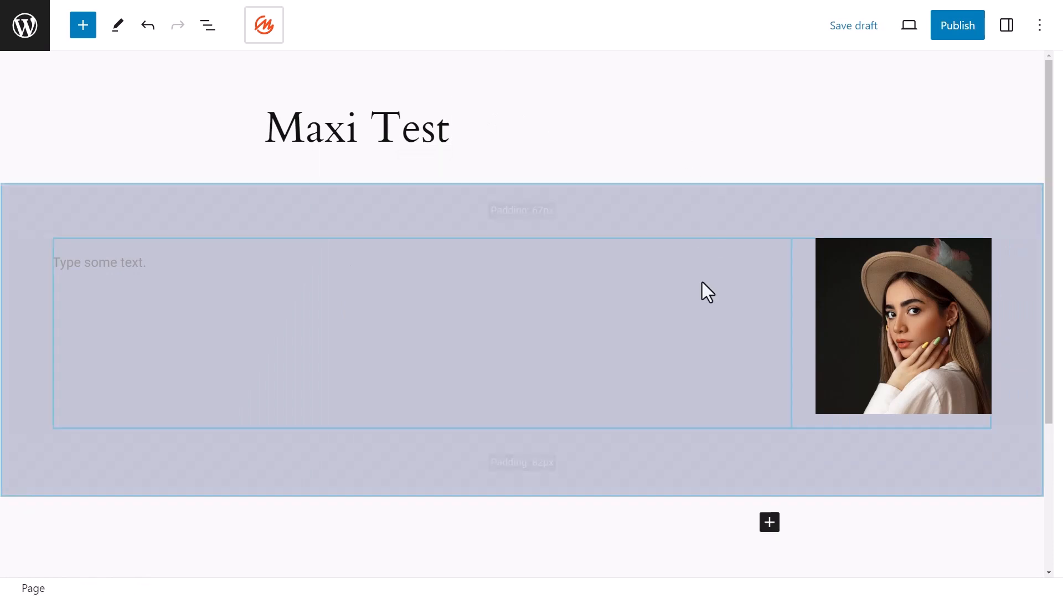
left_click(565, 222)
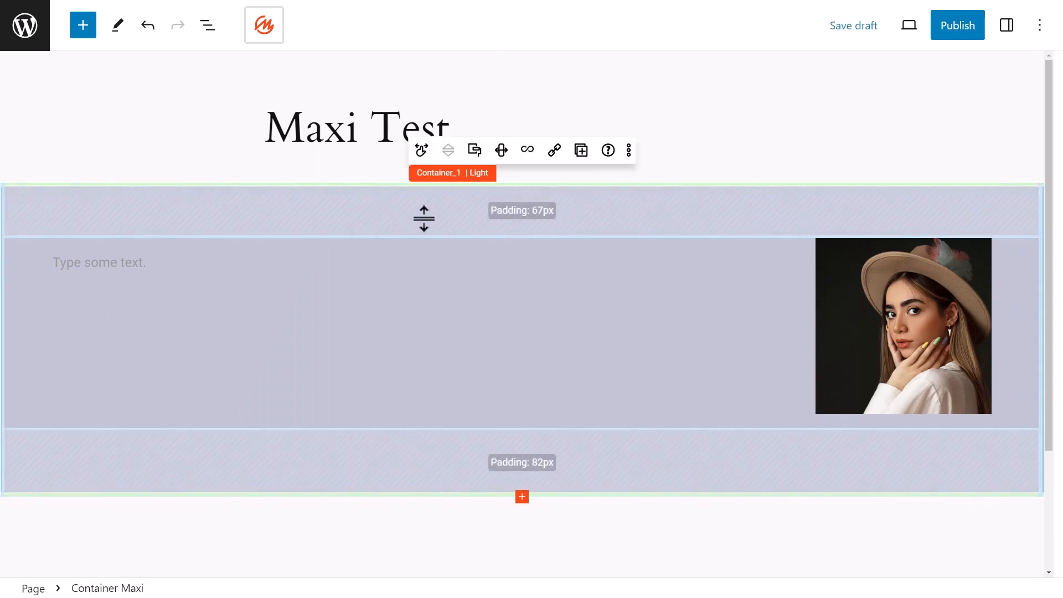
Step: Try the container without full width, restore its full width and deselect it
left_click(502, 154)
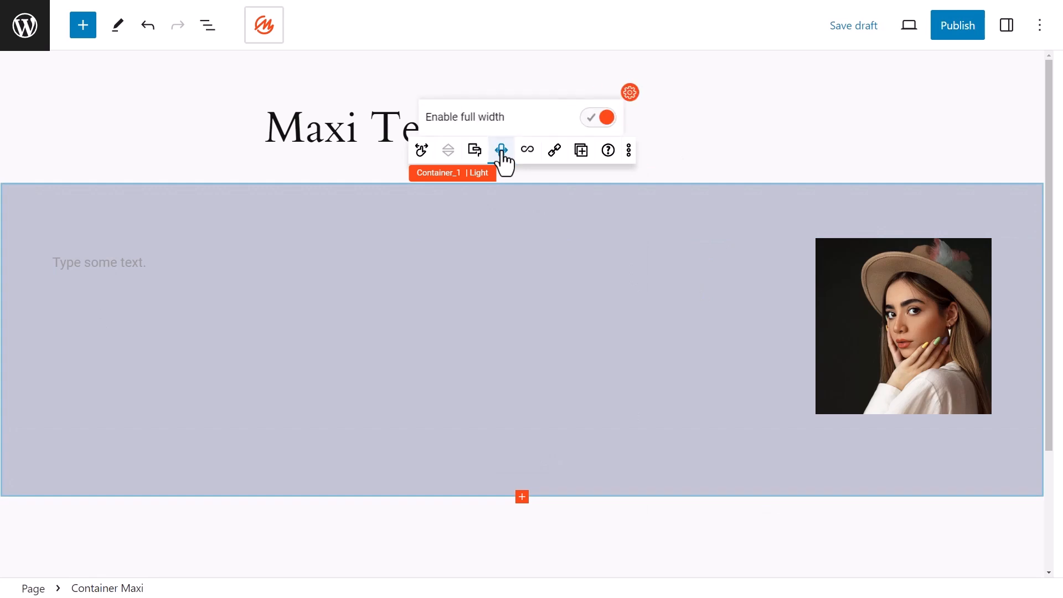
left_click(605, 118)
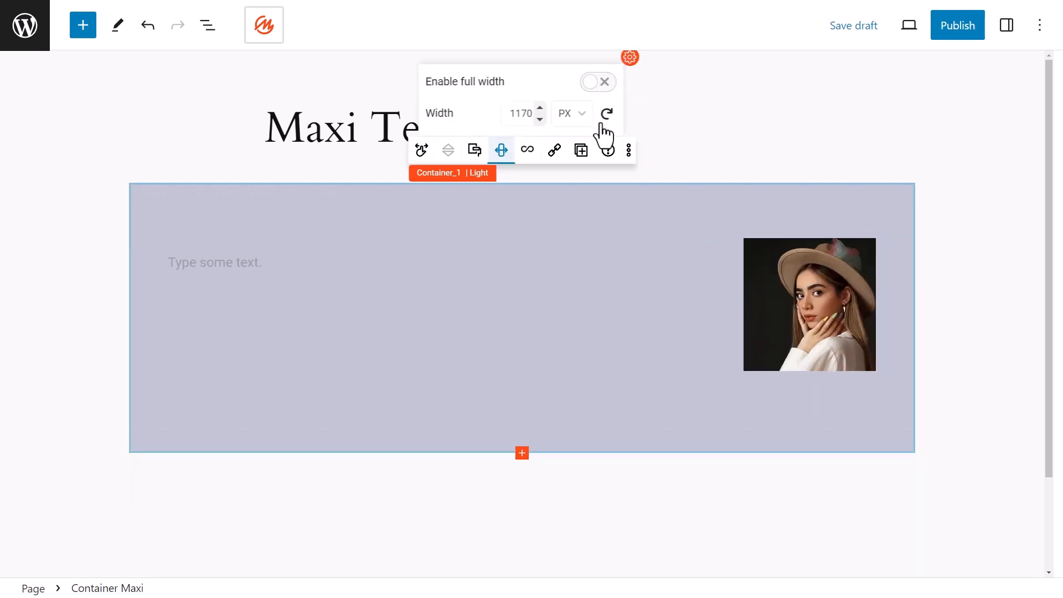
left_click(595, 85)
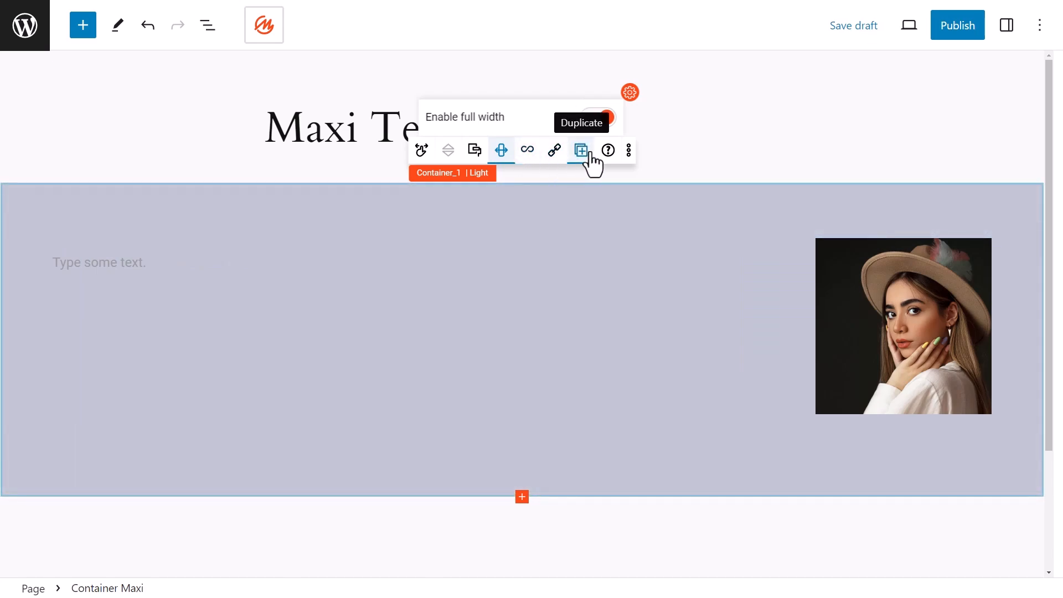
left_click(710, 131)
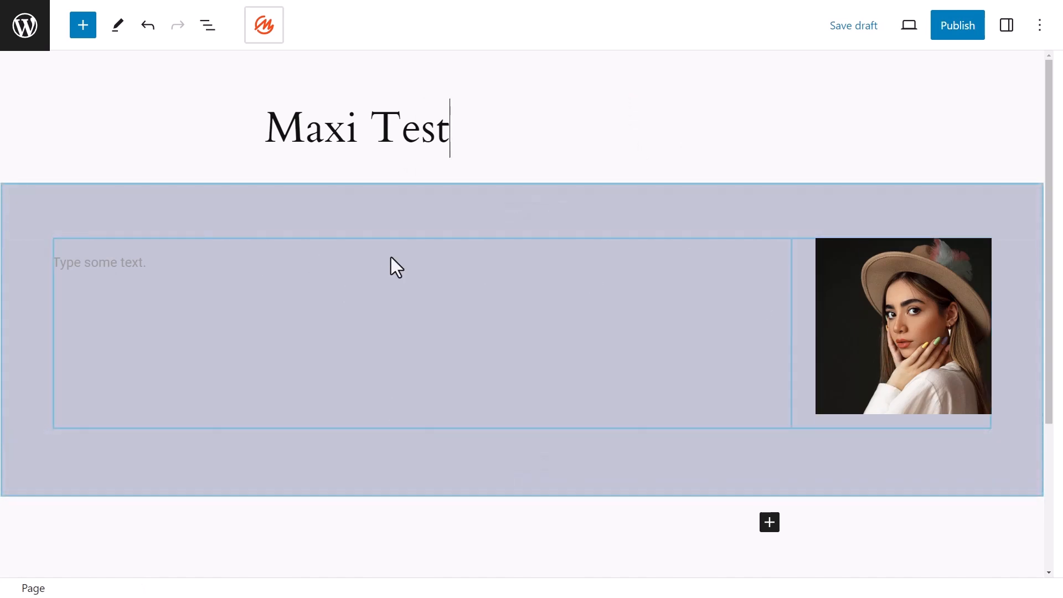
Step: Show the container's block settings beside the page at a smaller zoom so the two-column layout fits
left_click(702, 257)
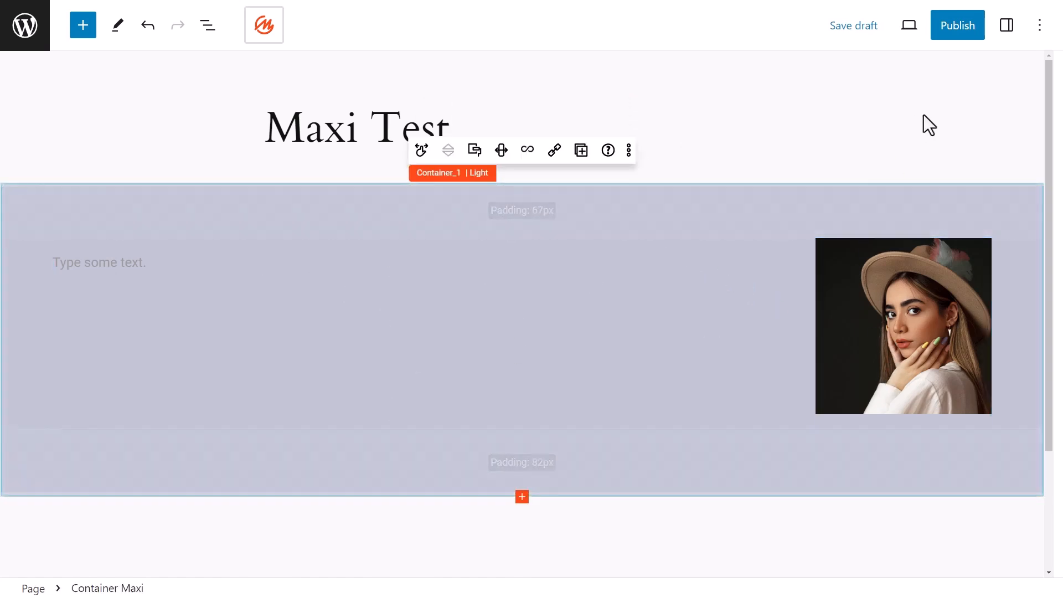
left_click(1005, 28)
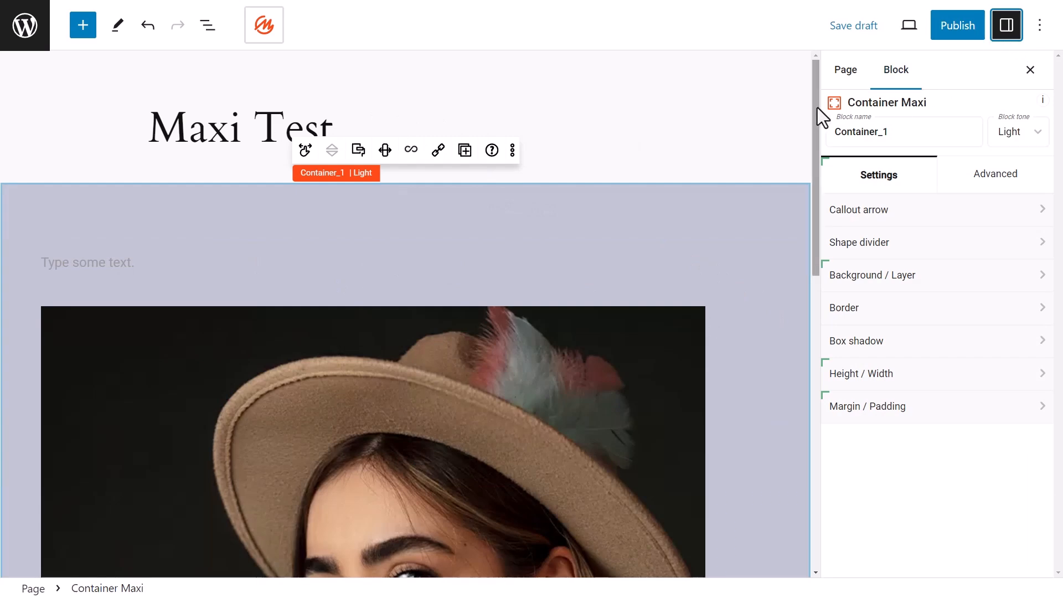
left_click(554, 159)
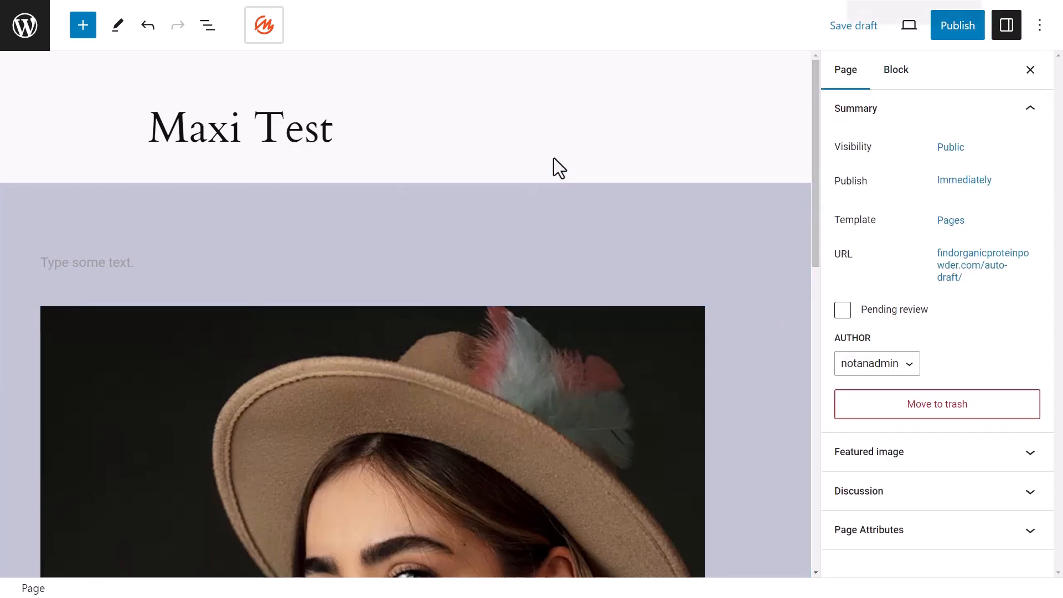
key("ctrl+minus")
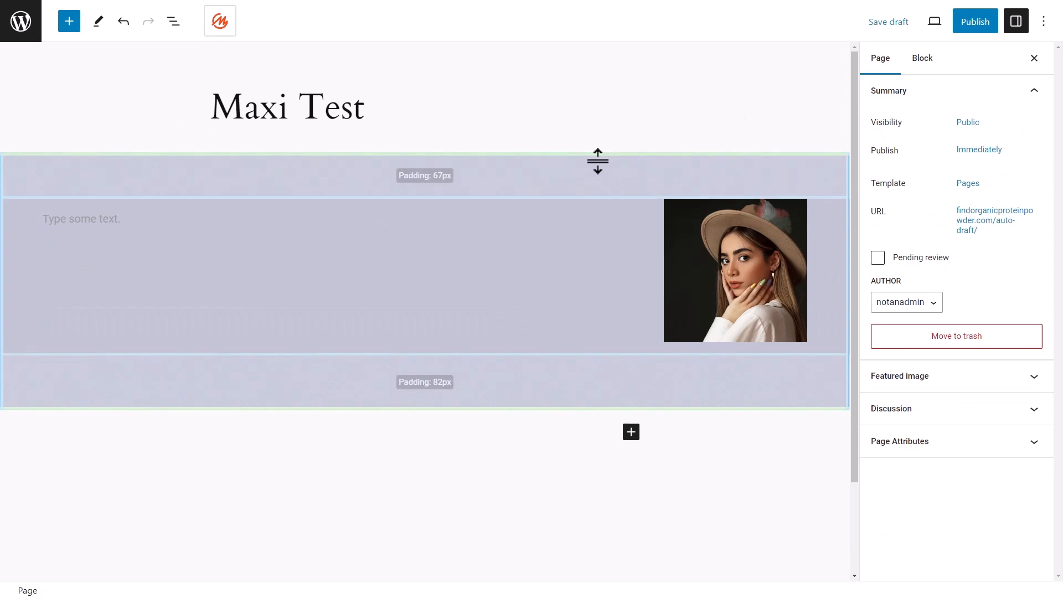
left_click(679, 166)
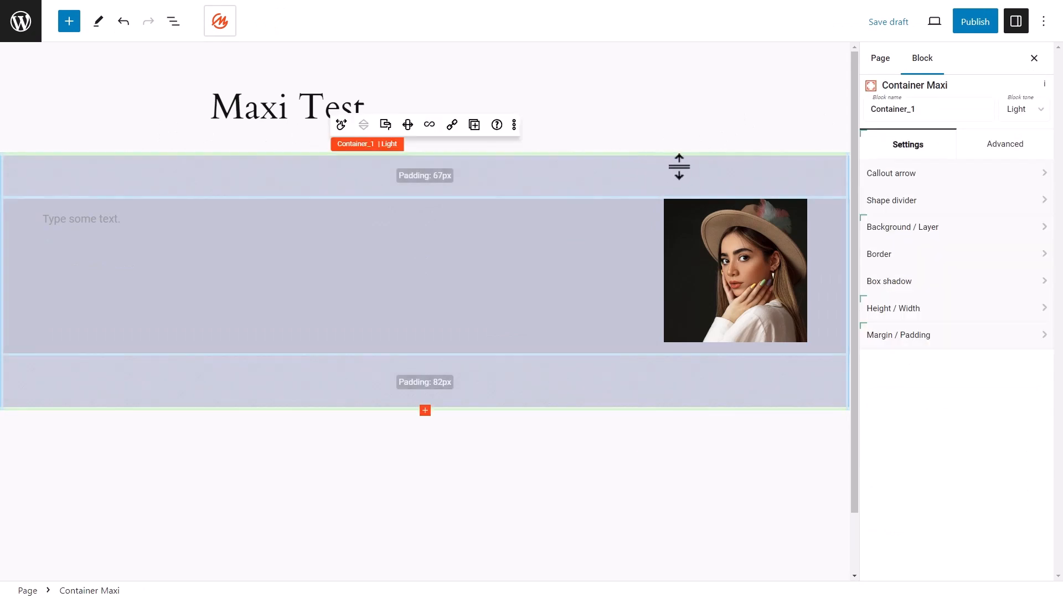
Step: Narrow the left text column to about three fifths of the row's width through its column size
left_click(501, 257)
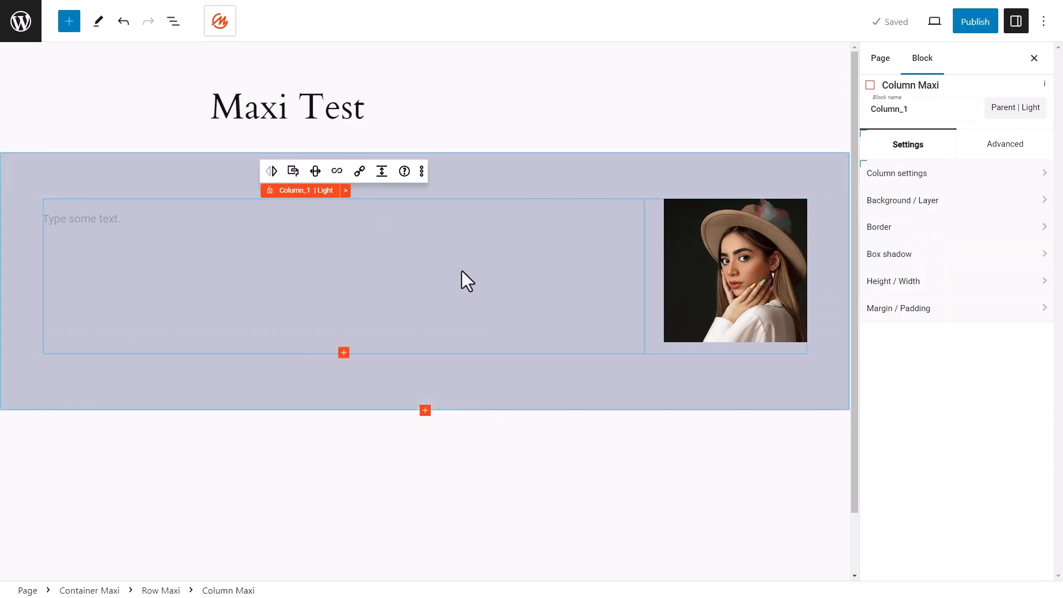
left_click(896, 175)
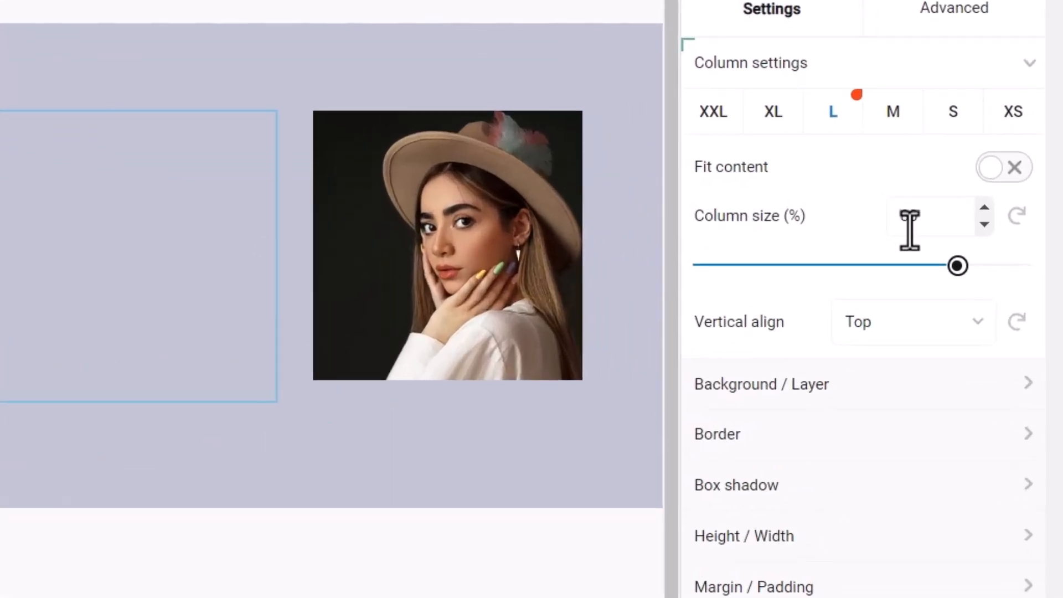
left_click_drag(957, 266, 895, 265)
Step: Set the column size of the image's column to 38.8%
left_click(610, 186)
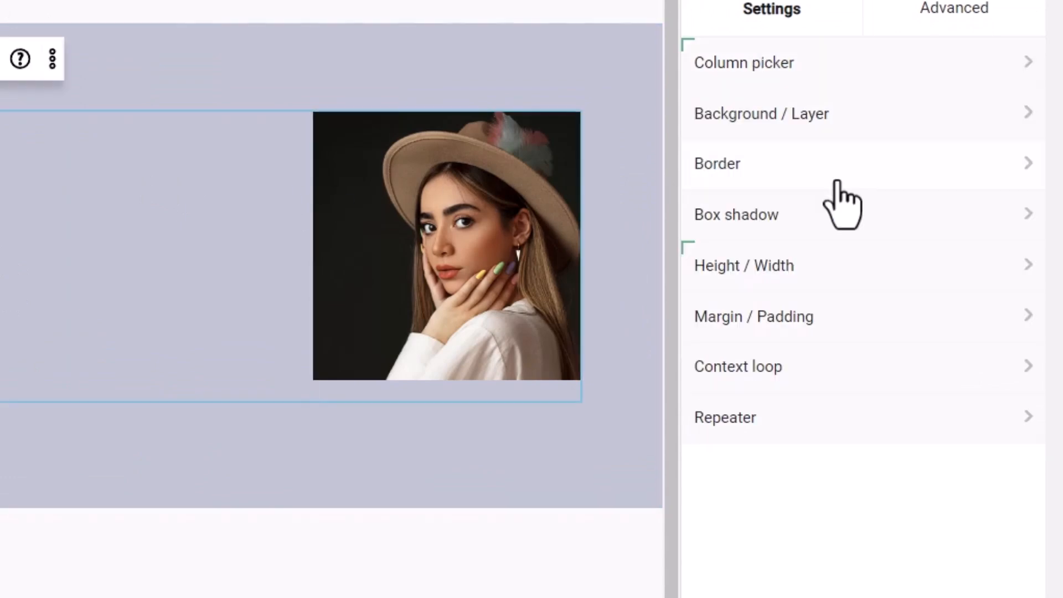
left_click(328, 226)
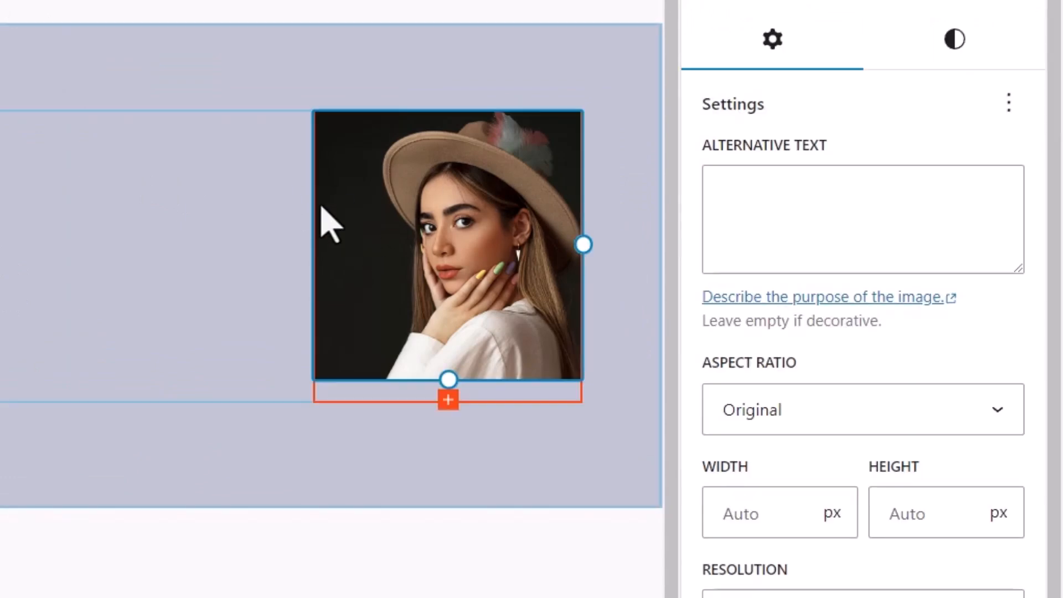
left_click(369, 402)
left_click_drag(768, 266, 827, 267)
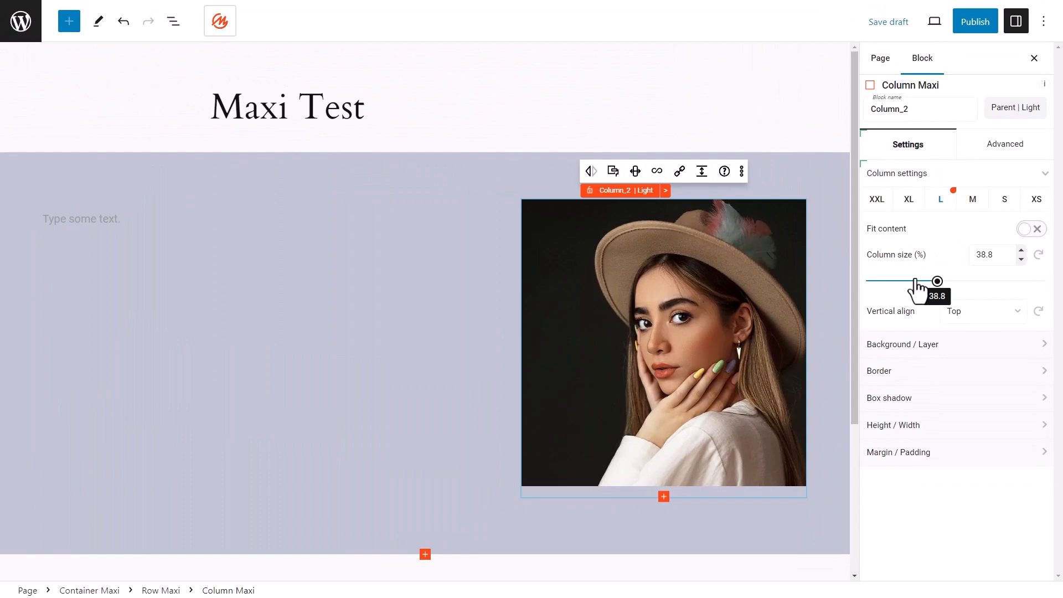
Step: Examine the row's advanced settings, including its scroll effects and opacity options
left_click(370, 325)
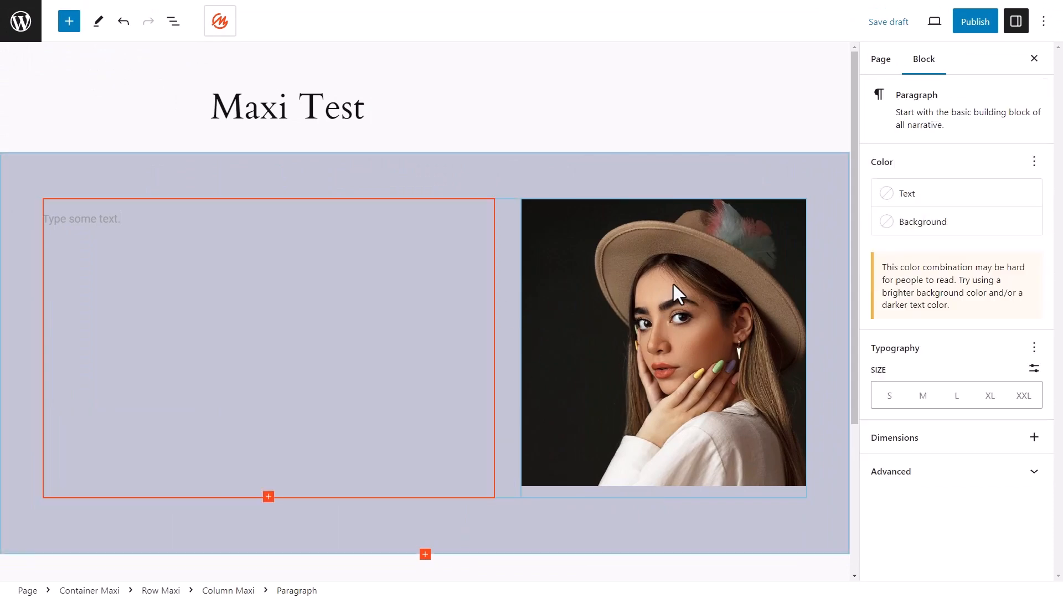
left_click(507, 236)
left_click(477, 225)
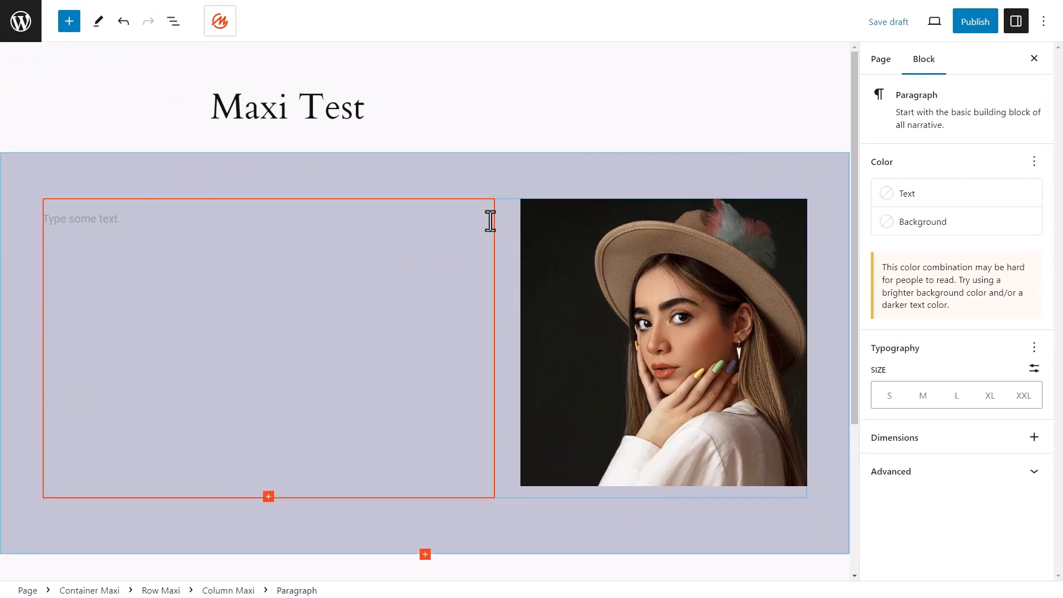
left_click(515, 218)
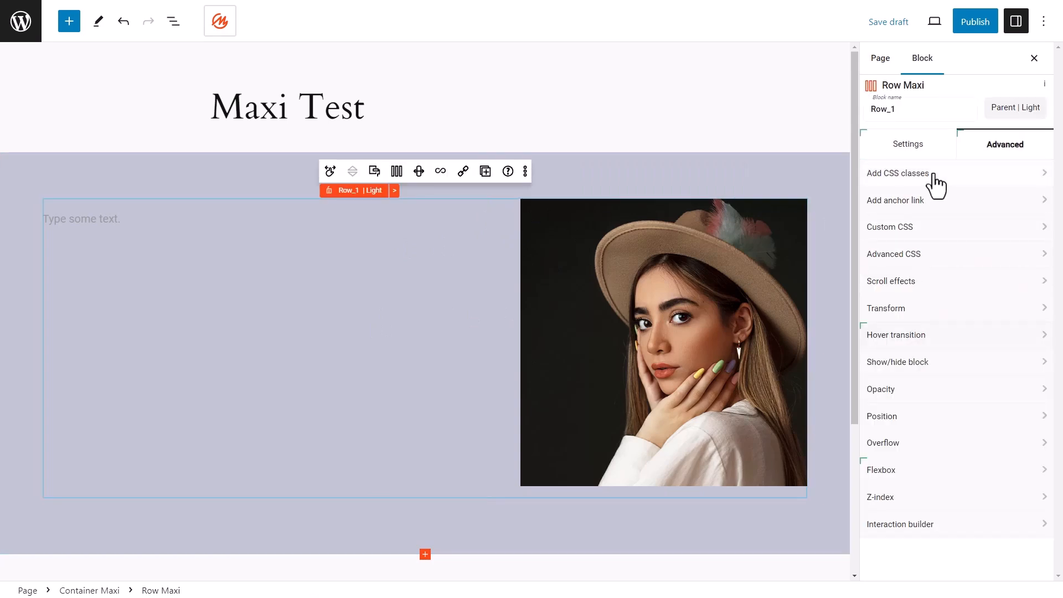
left_click(928, 283)
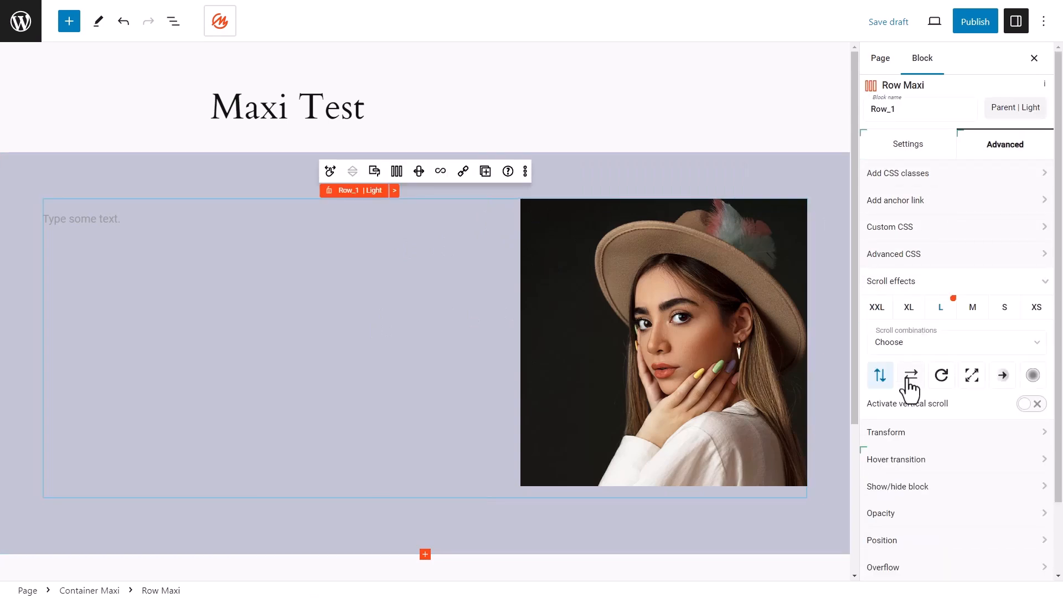
left_click(926, 289)
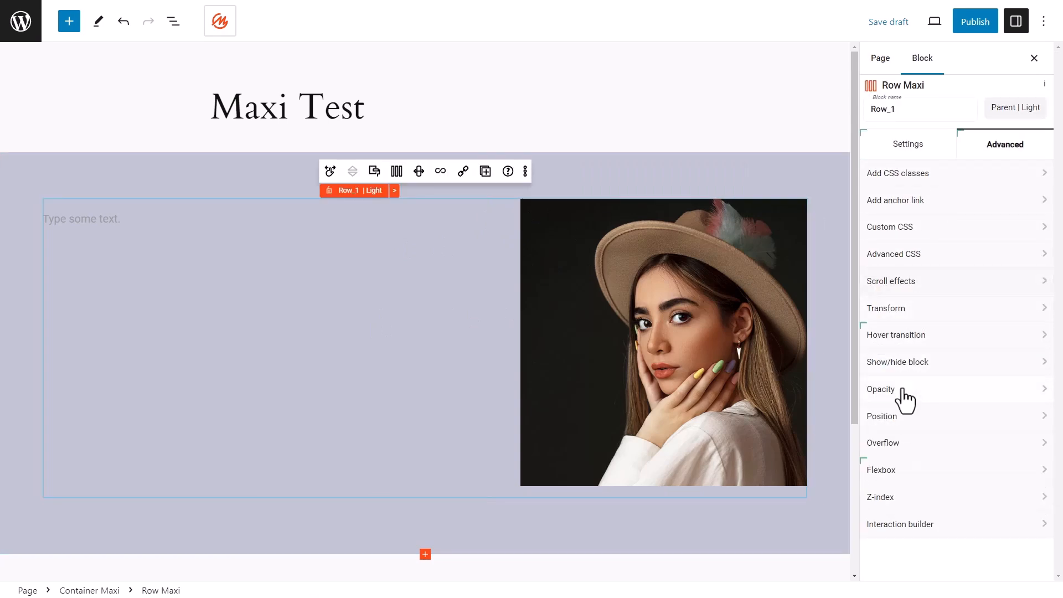
left_click(905, 395)
left_click(909, 392)
Step: Delete the empty paragraph block from the left column
left_click(122, 222)
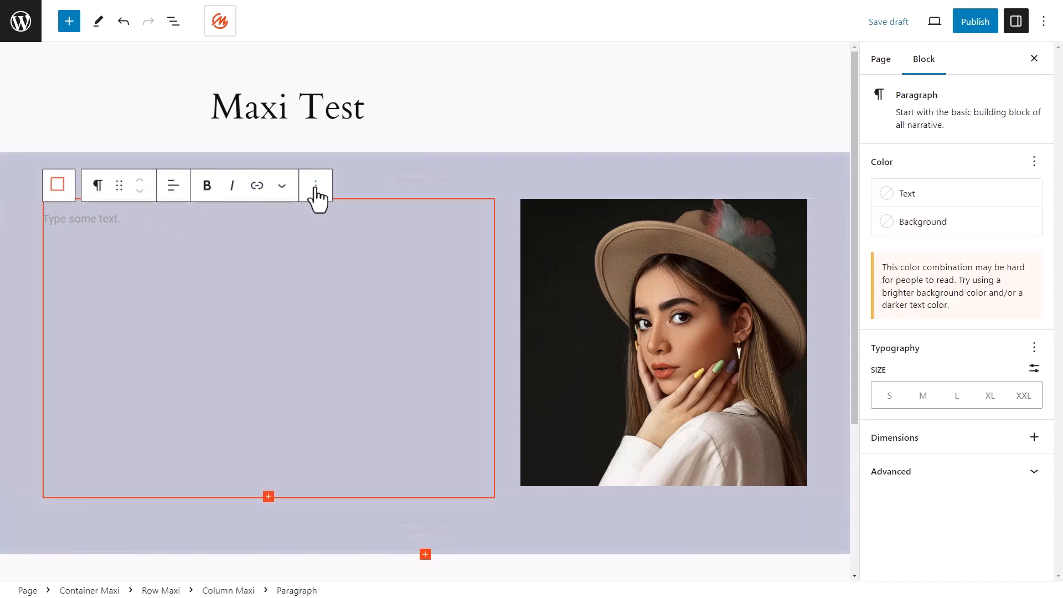
left_click(314, 191)
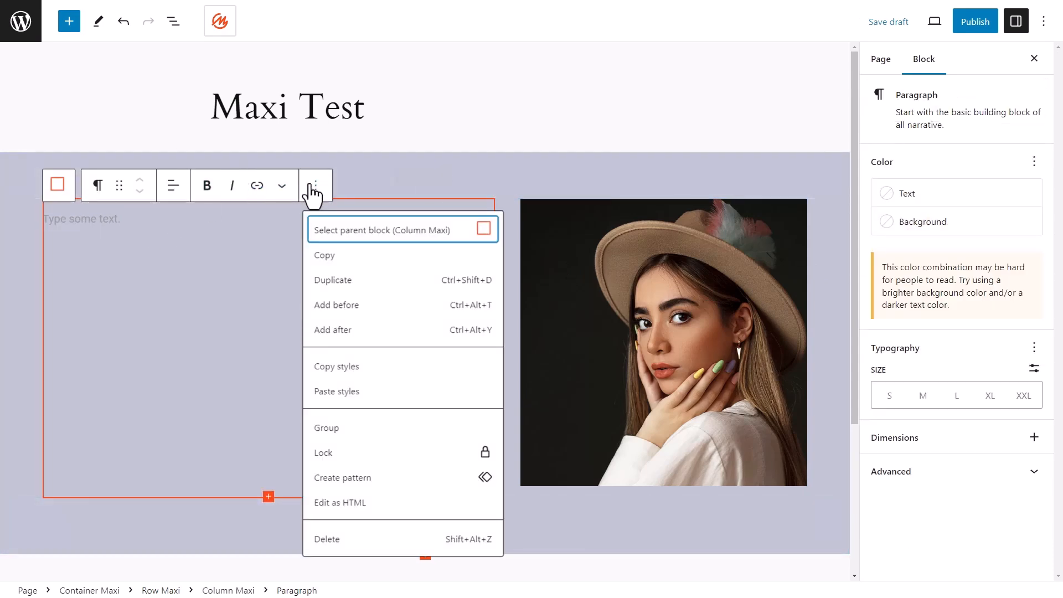
left_click(338, 540)
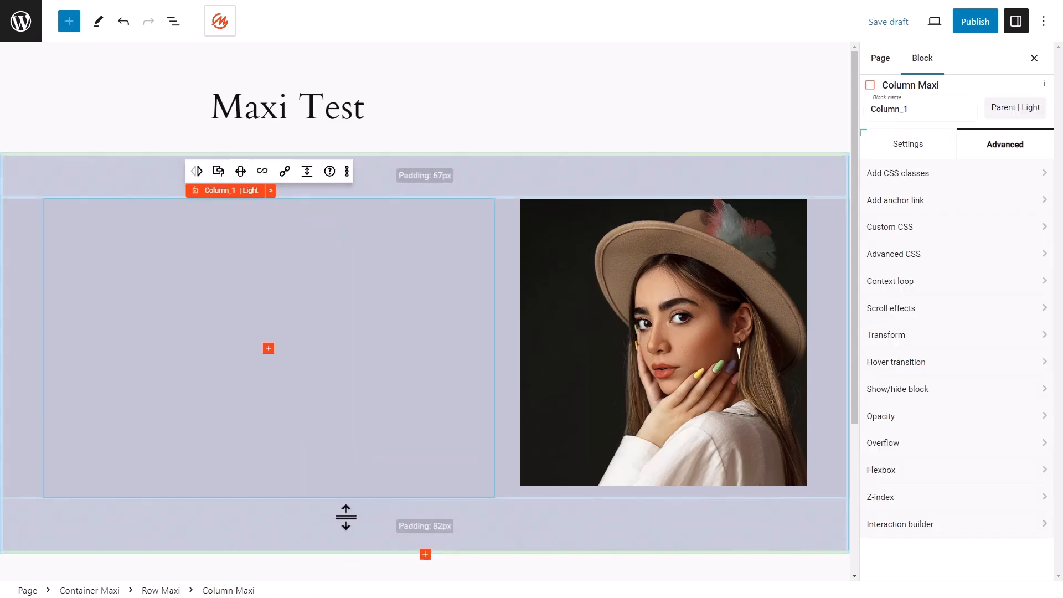
Step: Add a Text Maxi block to the empty left column and fill it with the Lorem ipsum placeholder paragraph
left_click(269, 349)
scroll(385, 117, "down", 1)
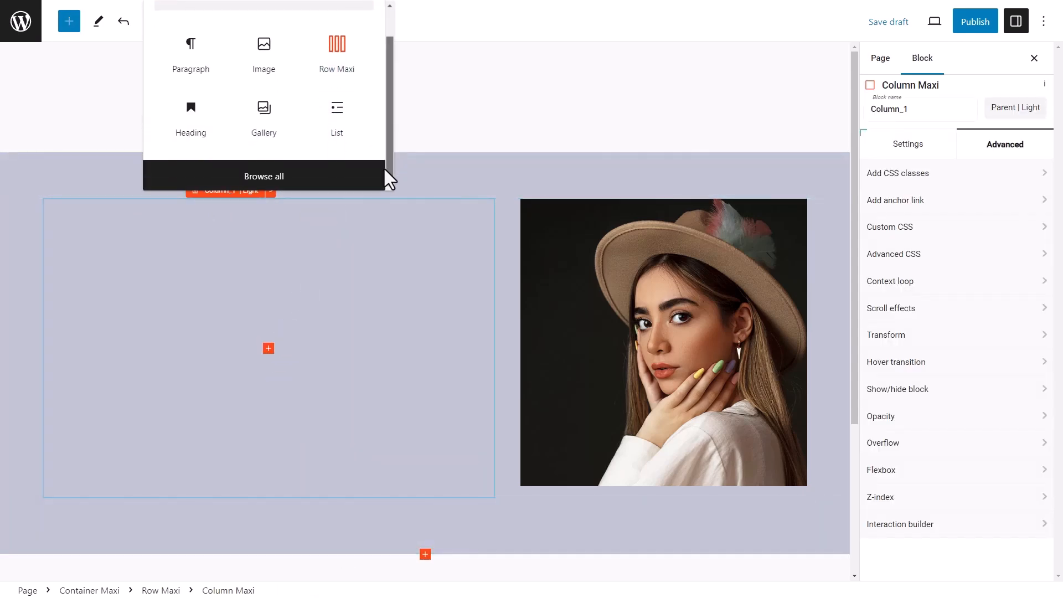
left_click(303, 180)
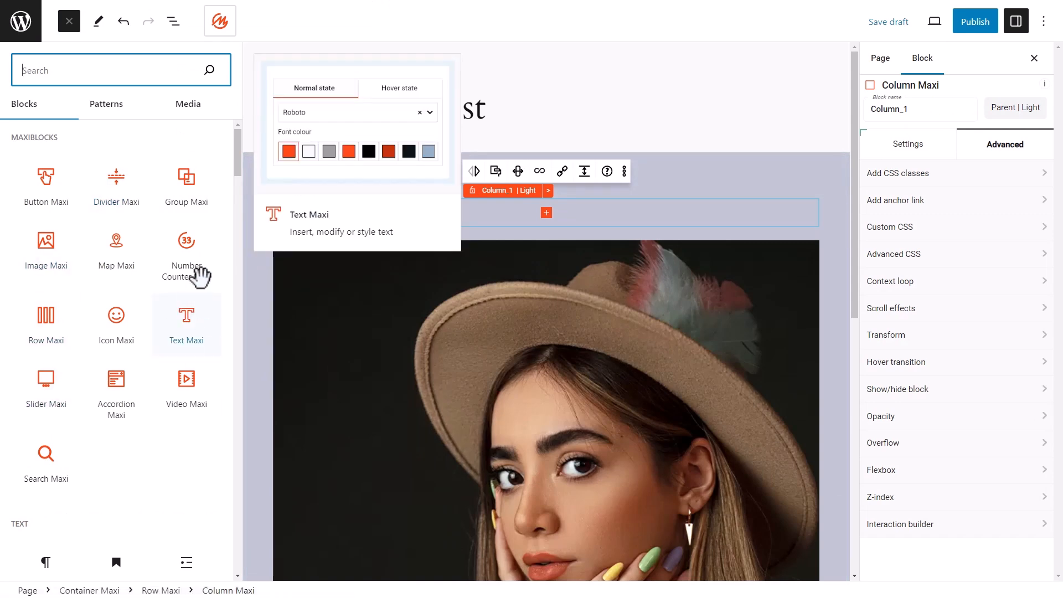
left_click(191, 299)
left_click(70, 22)
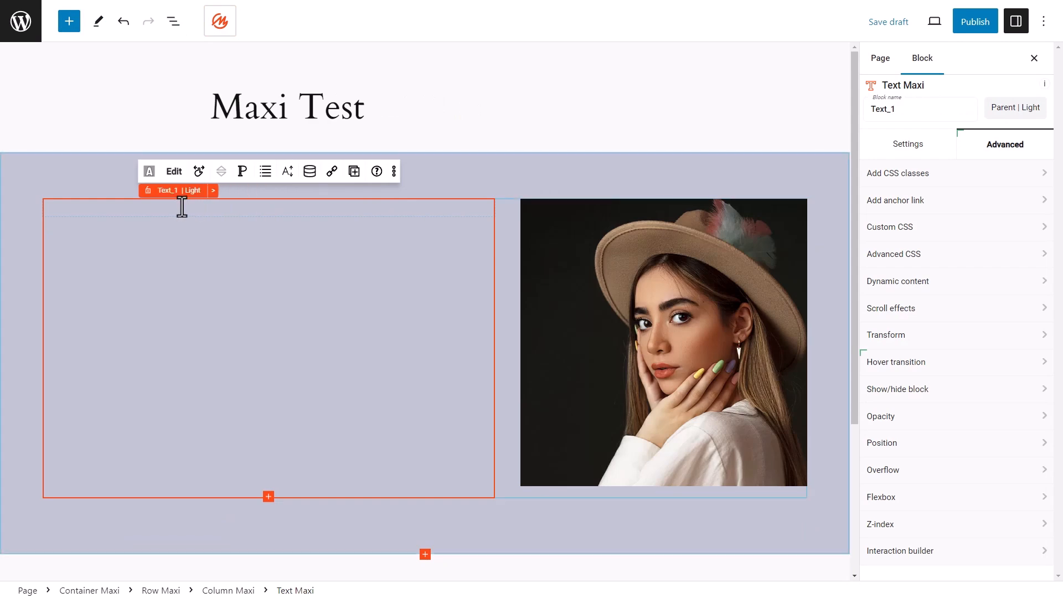
type("Lorem ipsum dolor sit amet, consectetur adipiscing elit. Proin malesuada, justo ac fermentum suscipit, turpis justo cursus est, id pretium enim eros non tellus. Aliquam ornare imperdiet dui. Pellentesque quis massa dapibus, auctor lacus efficitur, pretium dolor. Aliquam vel auctor sapien. Nunc malesuada nec massa ut tincidunt. Aenean tempus in odio in fringilla. Nunc vel lacus lacinia, pharetra eros vitae, accumsan felis. Pellentesque habitant morbi tristique senectus et netus et malesuada fames ac turpis egestas. Curabitur tempor nulla sit amet pellentesque commodo. Sed gravida nulla ac dolor sollicitudin, eget pellentesque arcu porttitor.")
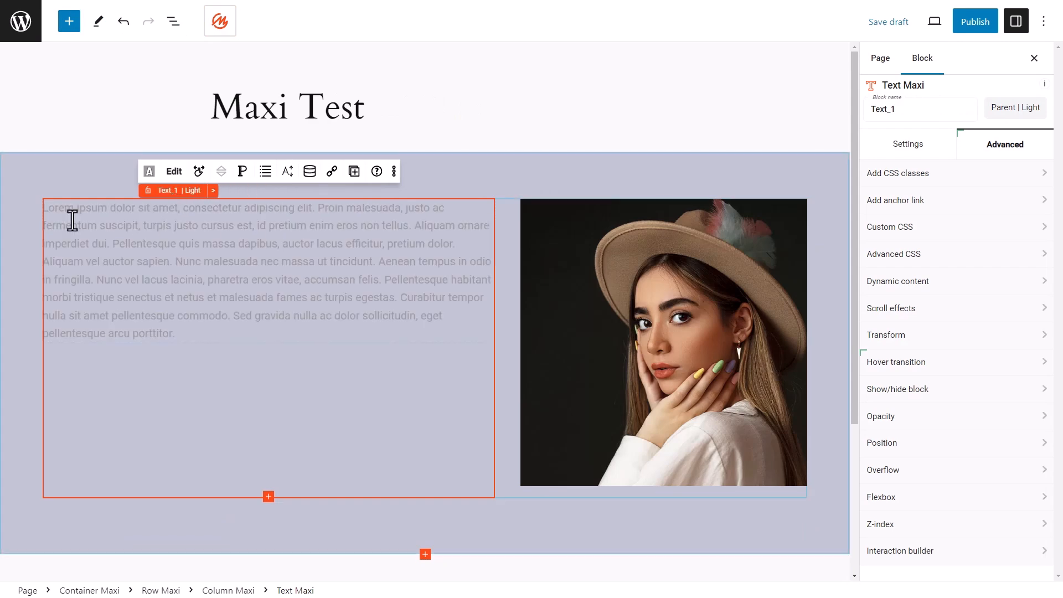
Step: Set the text block's font size to 18, line height to 32 and letter spacing to 0.4 for the L screen size
left_click(174, 172)
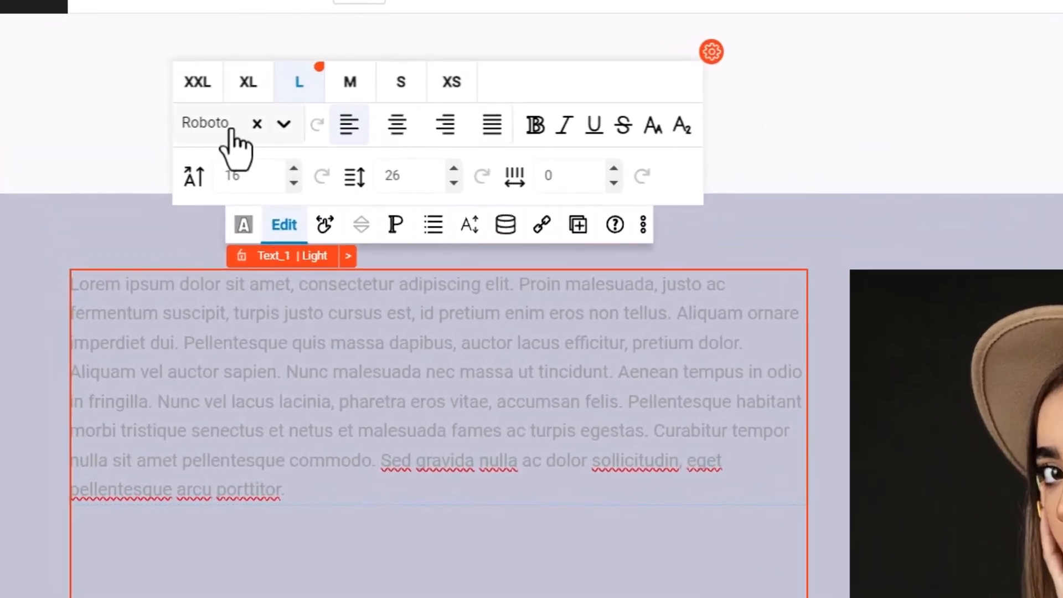
left_click(294, 168)
left_click(294, 168)
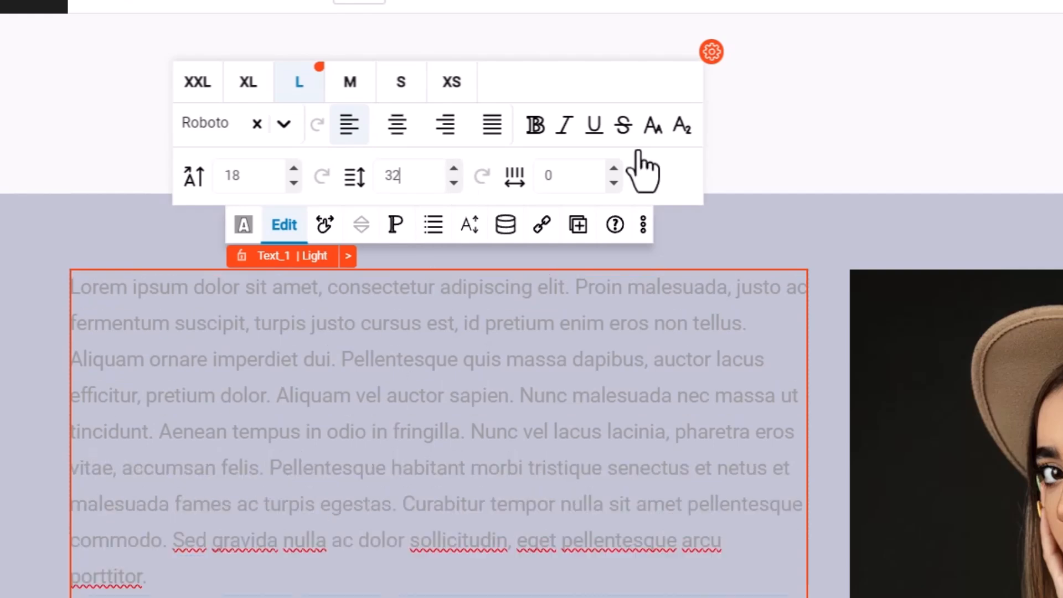
left_click(613, 169)
left_click(614, 169)
left_click(614, 169)
left_click(614, 169)
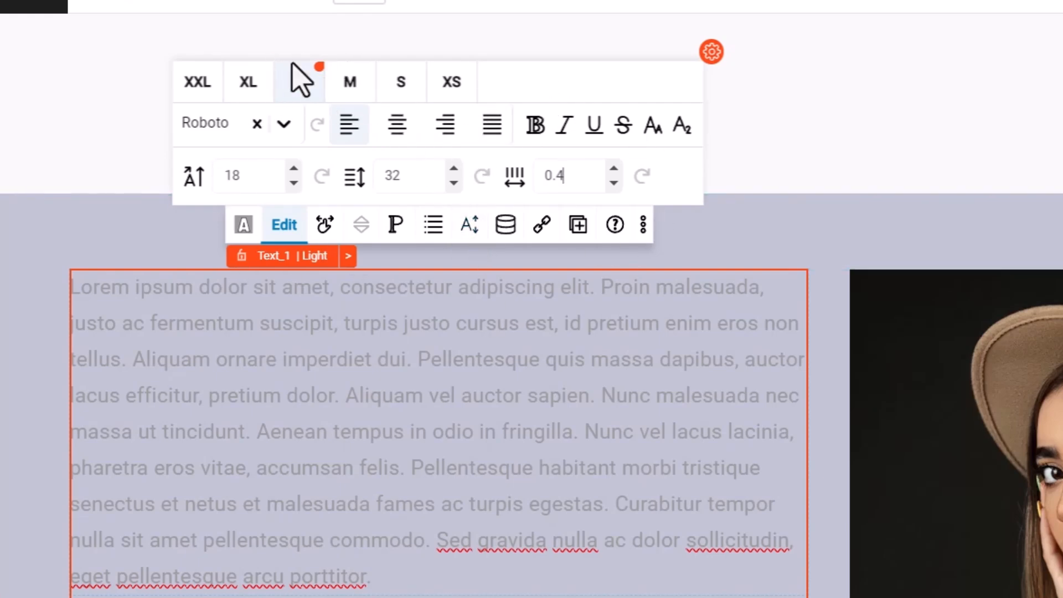
left_click_drag(555, 324, 458, 326)
left_click(541, 227)
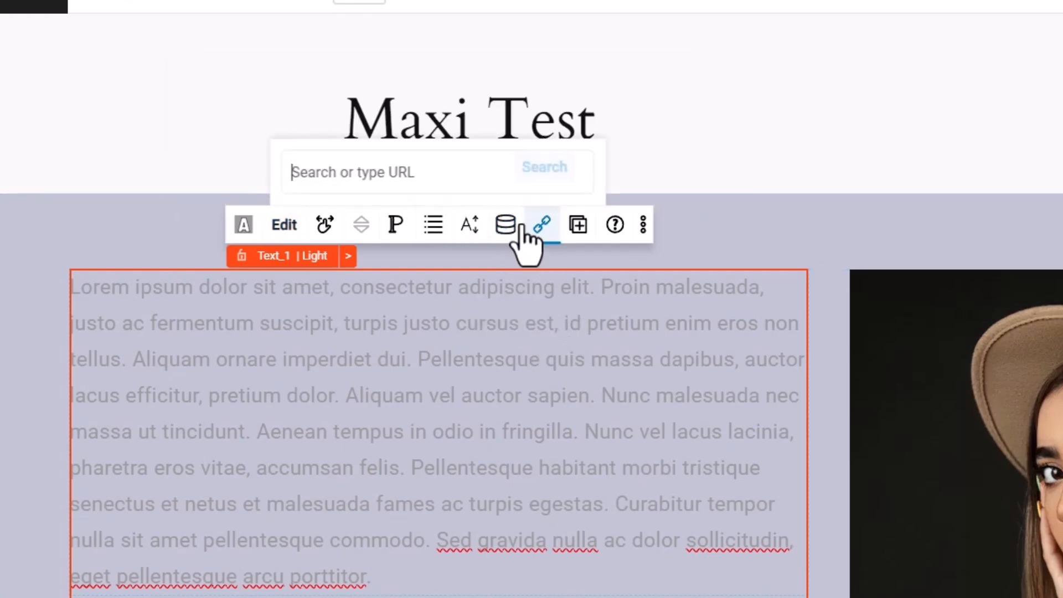
type("https://www.creatorimpact.com")
left_click(479, 170)
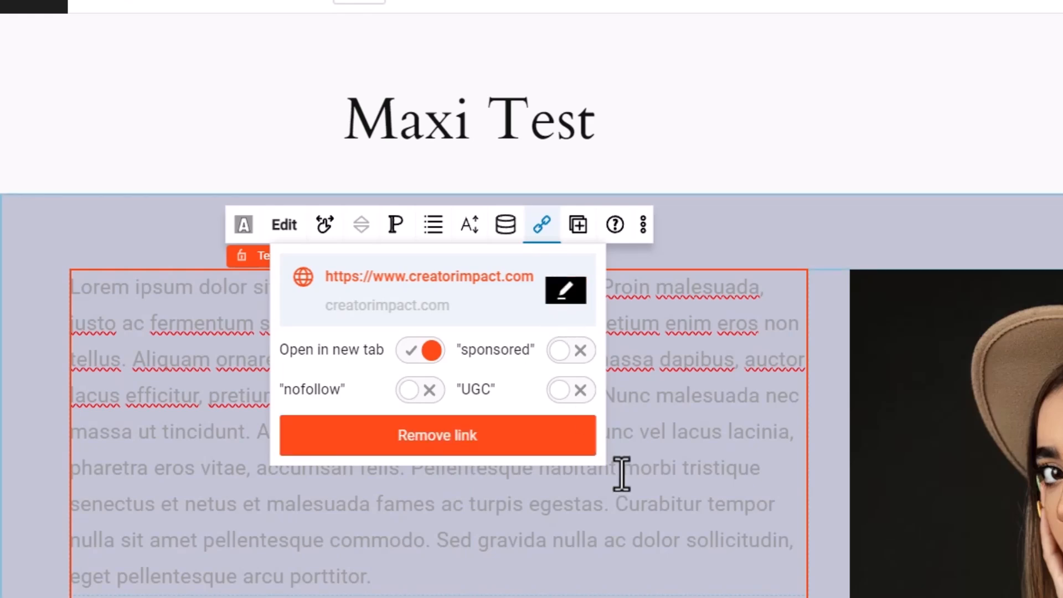
left_click_drag(630, 457, 631, 460)
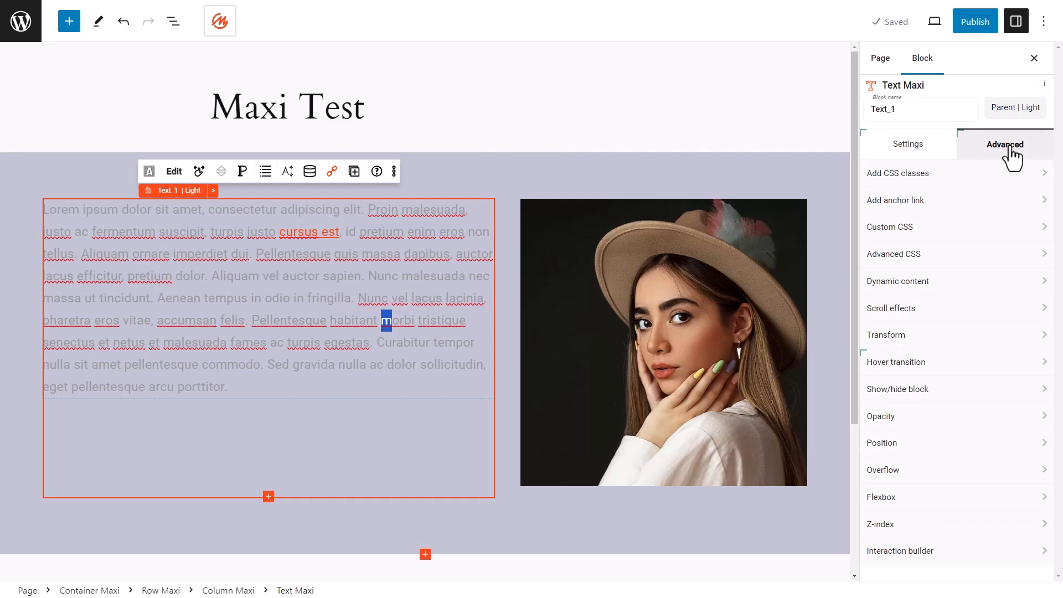
Step: Add a background image layer to the text block using 440326b6-smd-38_.webp, the dark photo of a figure in a black hat
left_click(909, 145)
left_click(907, 200)
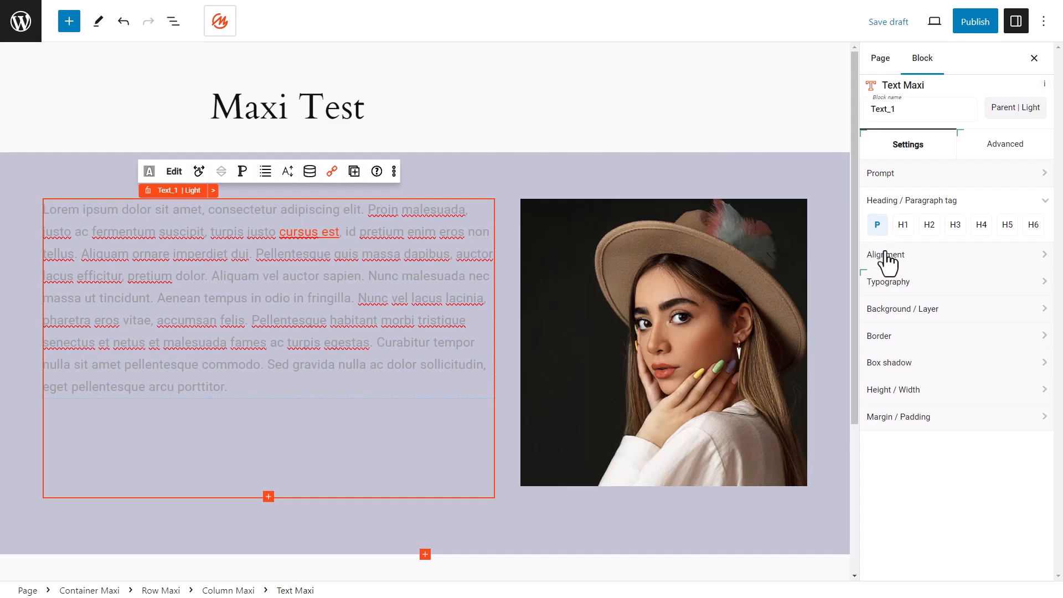
left_click(904, 310)
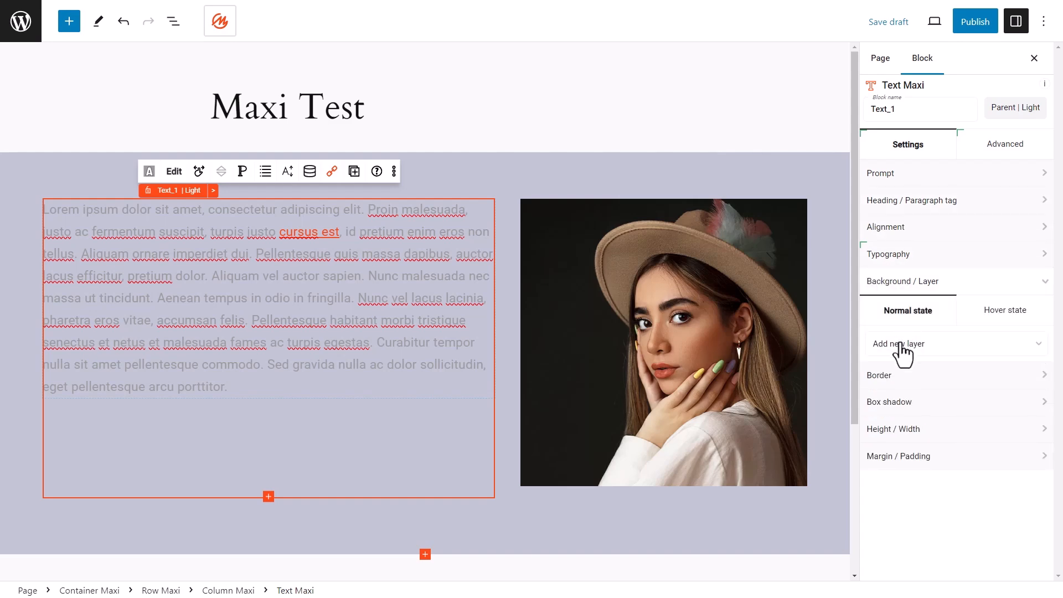
left_click(902, 348)
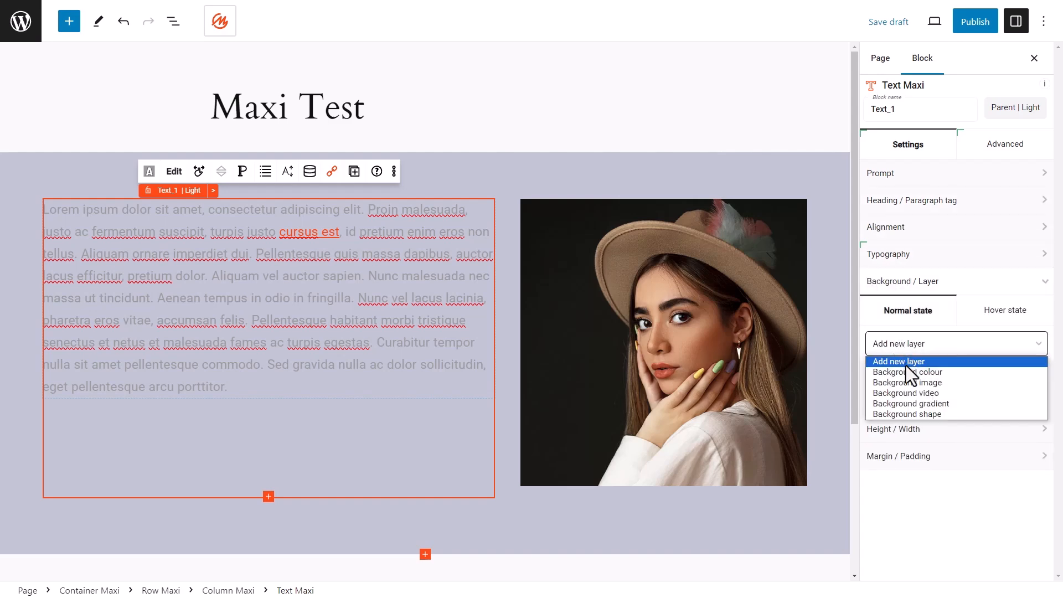
left_click(908, 384)
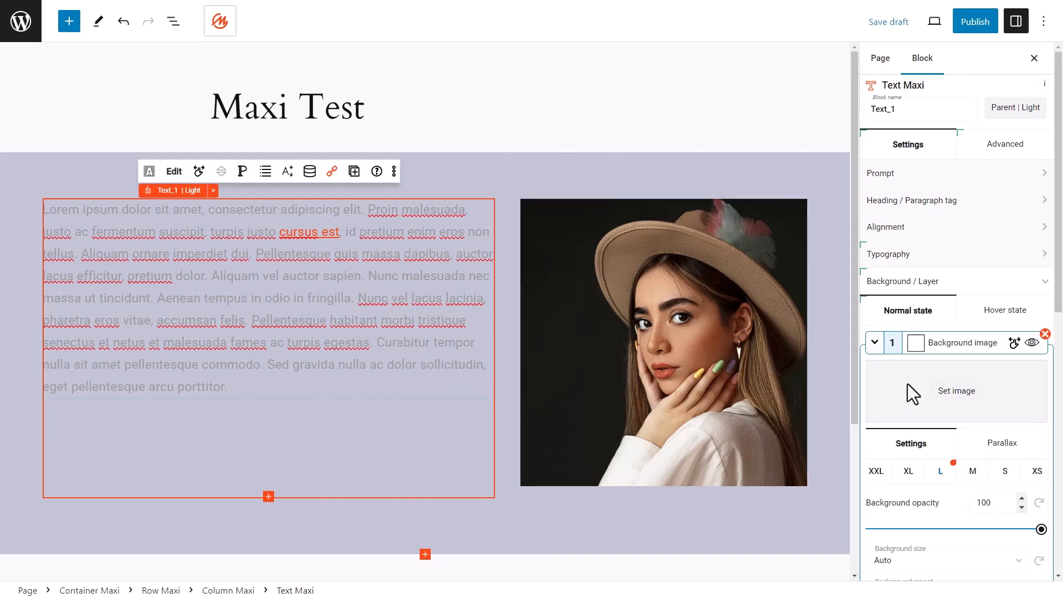
left_click(906, 389)
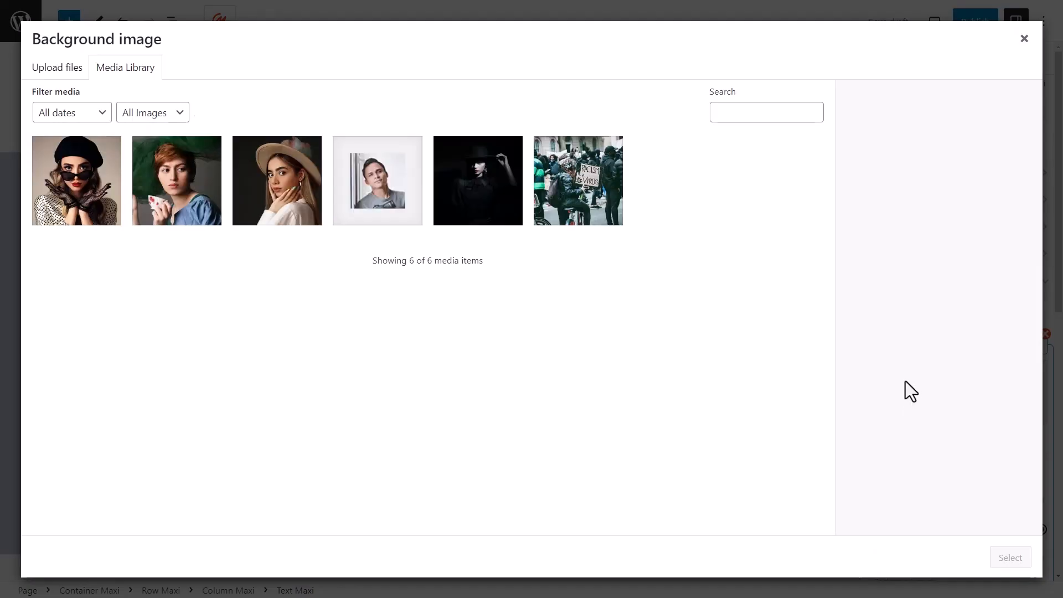
left_click(474, 172)
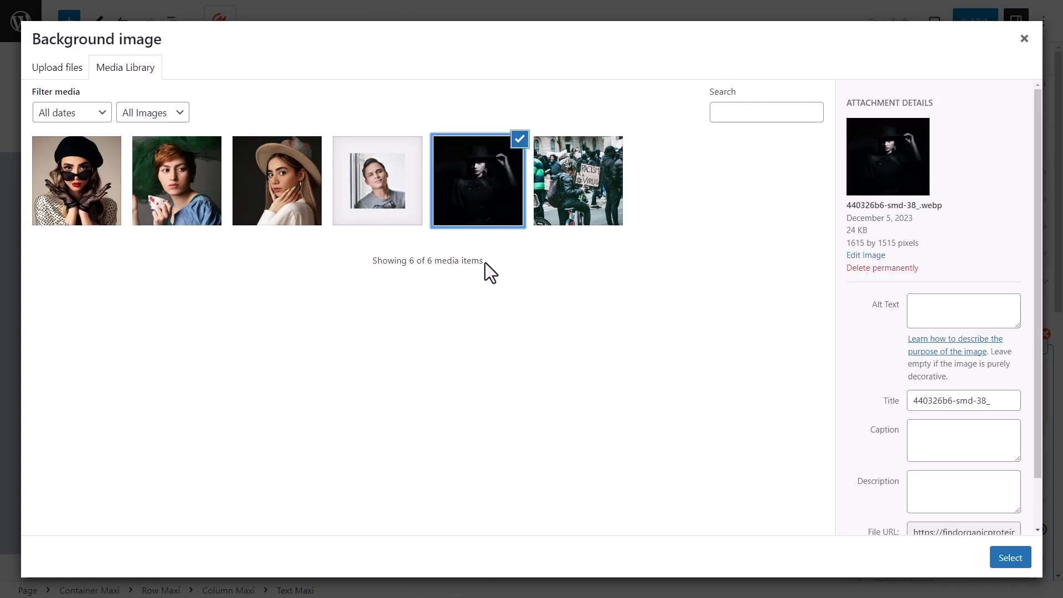
left_click(1014, 562)
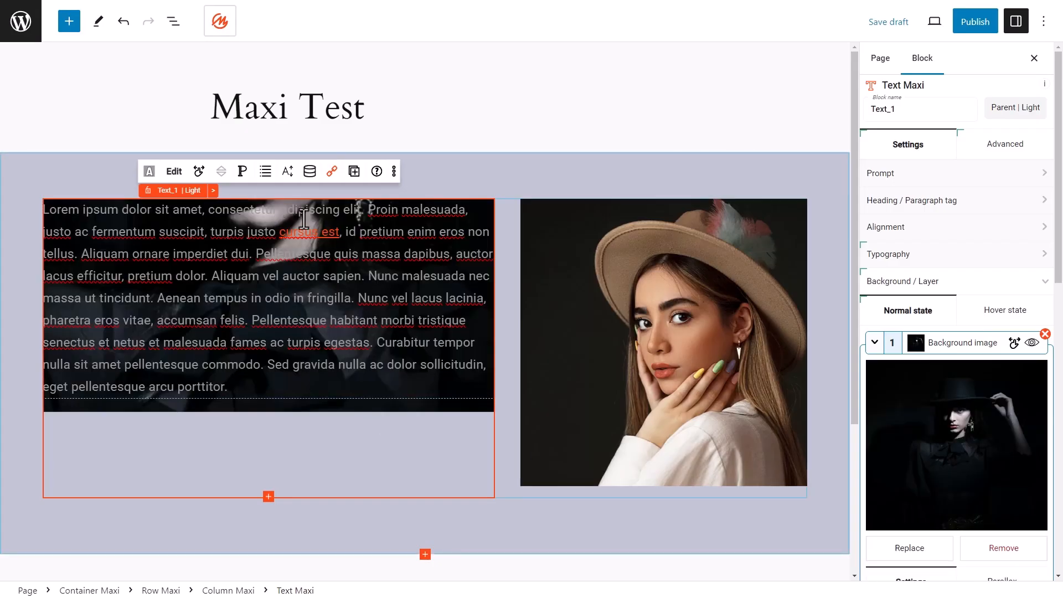
Step: Set the text block's padding to 51 px equally on all sides for the L screen size
scroll(1061, 224, "down", 4)
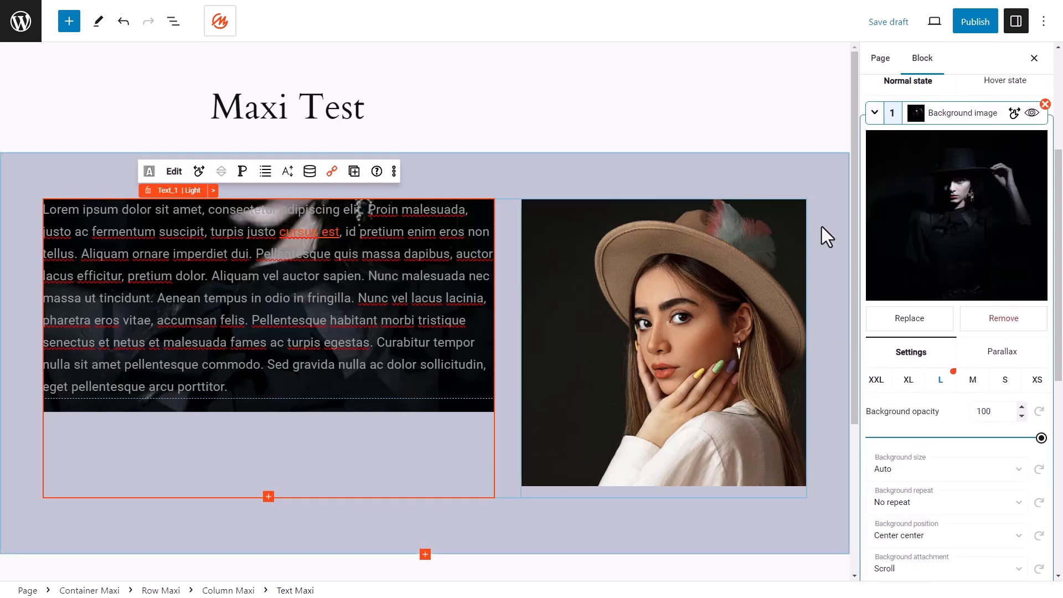
scroll(1044, 166, "down", 8)
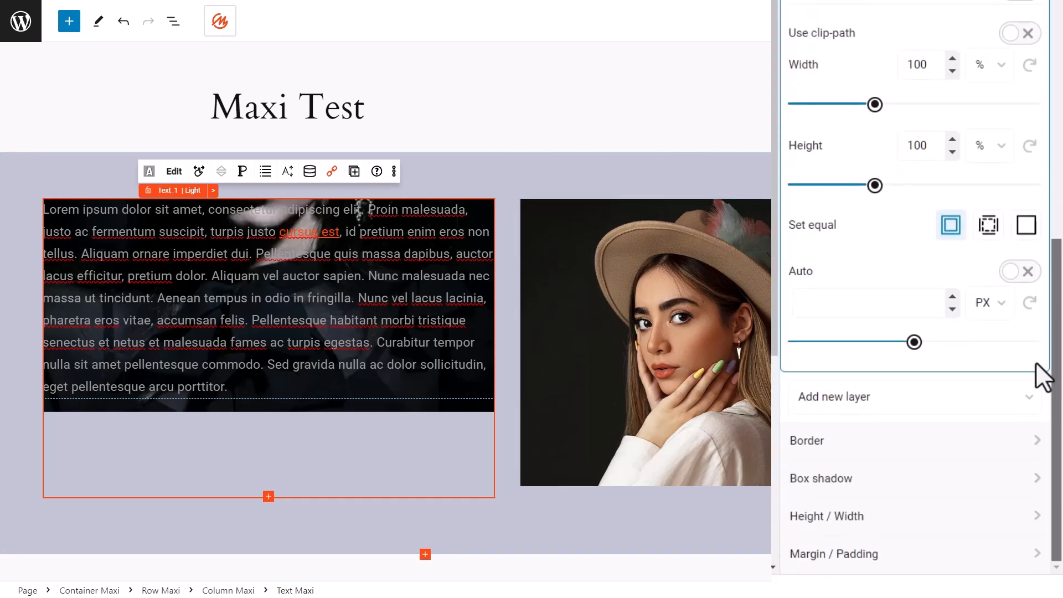
left_click(837, 566)
left_click_drag(797, 541, 809, 540)
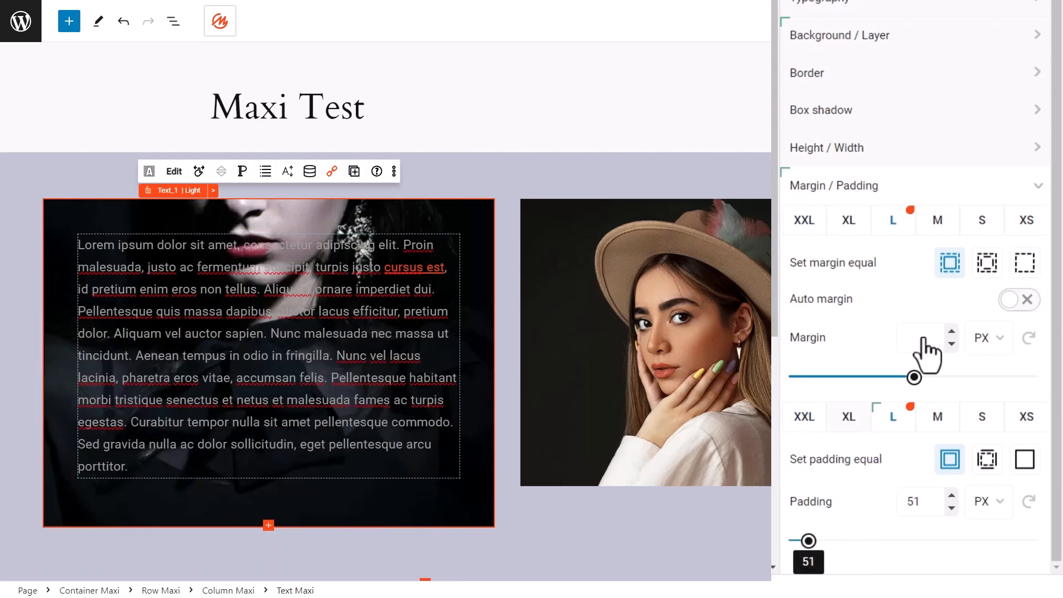
Step: Add an orange background colour layer over the text block's background image and set its colour opacity to 38
left_click(904, 43)
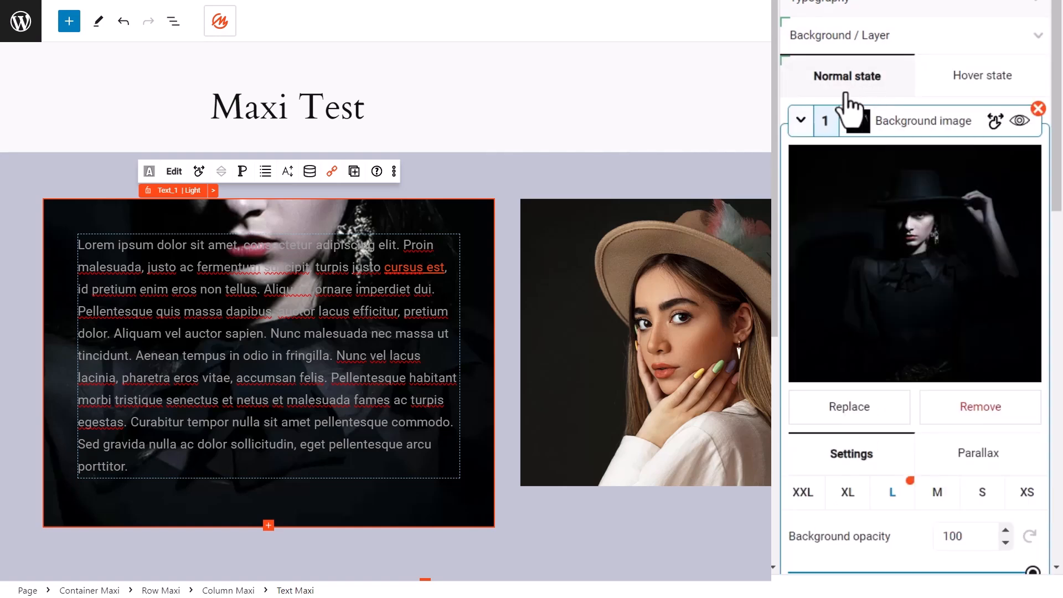
scroll(820, 106, "down", 5)
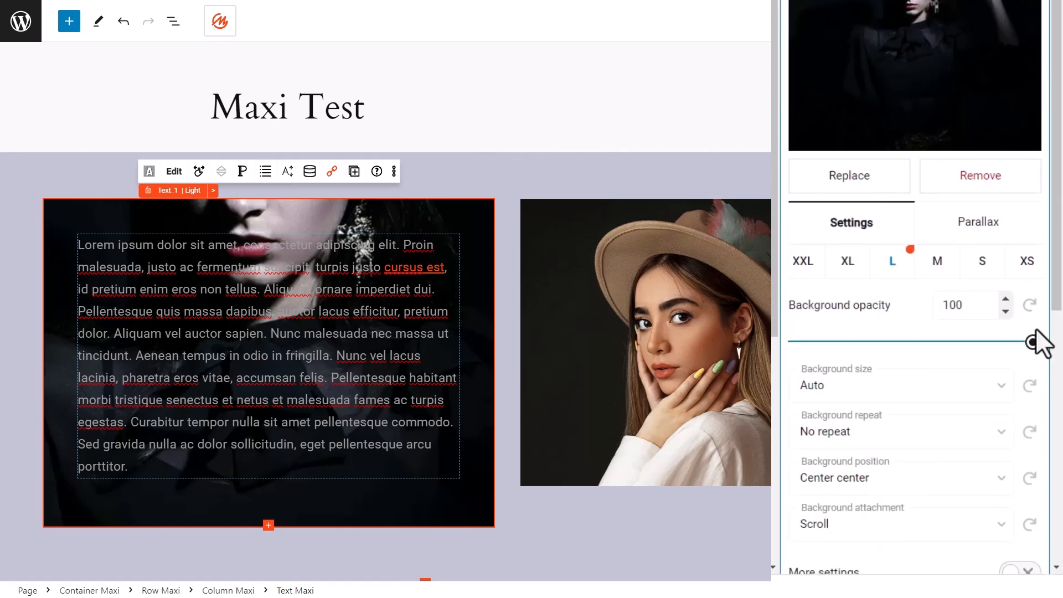
left_click_drag(1032, 350, 1060, 357)
scroll(973, 304, "down", 10)
scroll(978, 315, "up", 6)
scroll(878, 124, "down", 7)
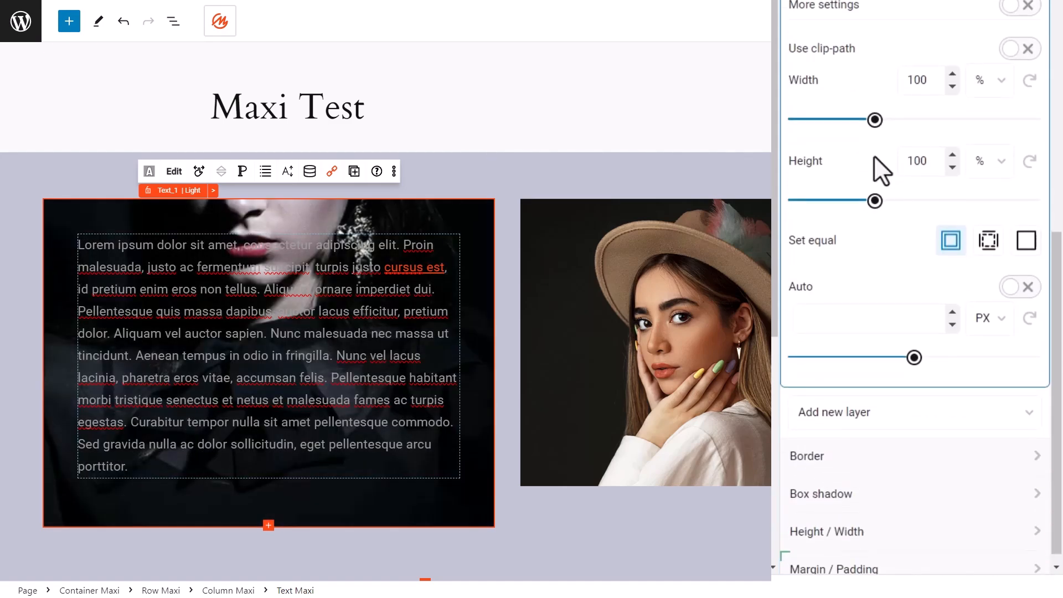
left_click(876, 407)
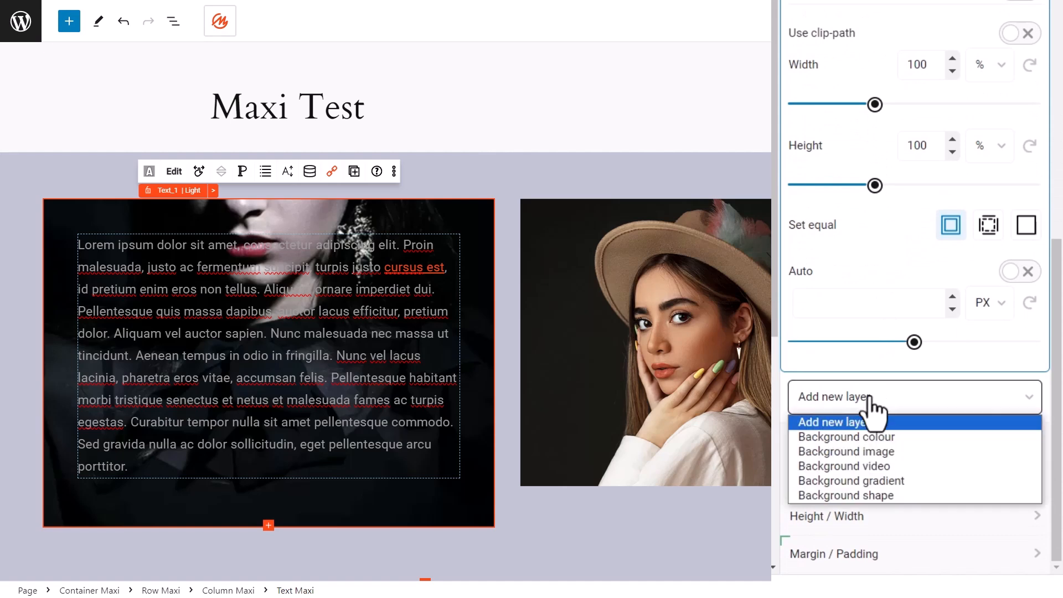
left_click(885, 436)
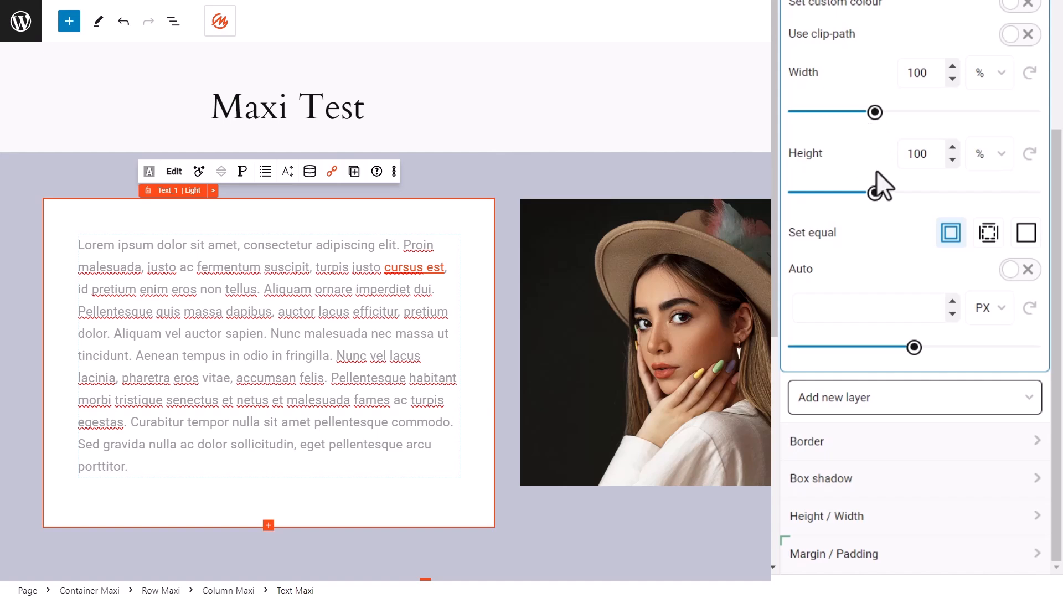
scroll(874, 165, "up", 5)
left_click(900, 120)
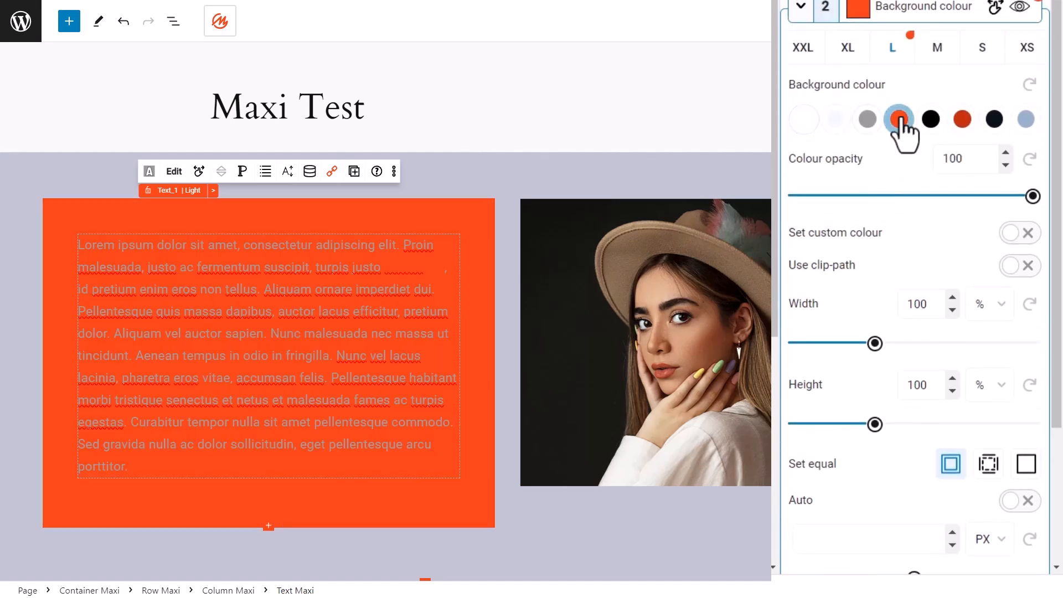
left_click_drag(1033, 196, 886, 196)
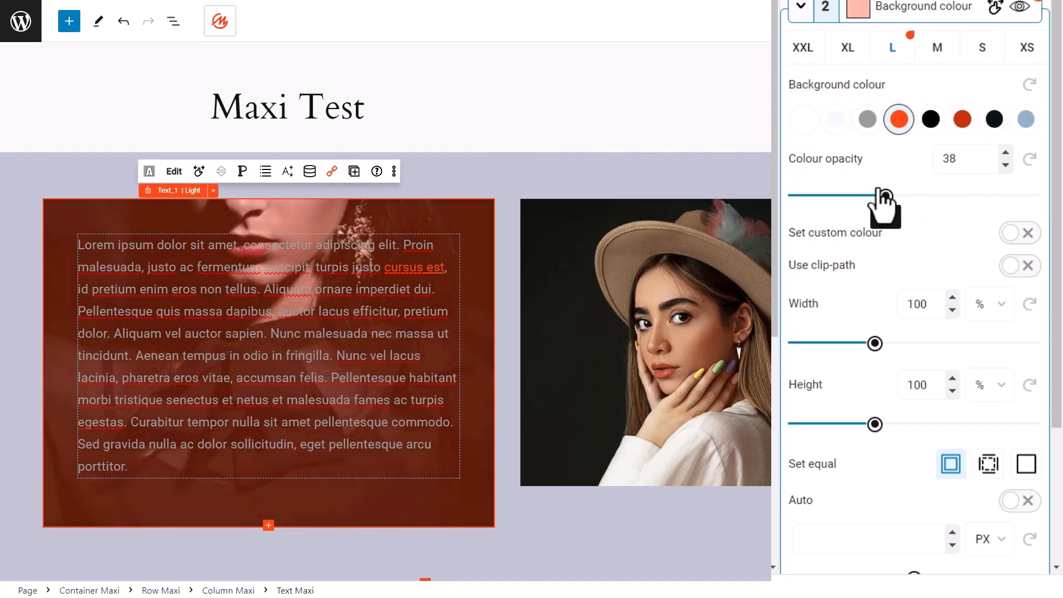
Step: Try placing the background colour layer beneath the image layer, and return it to its place above the image
left_click(800, 10)
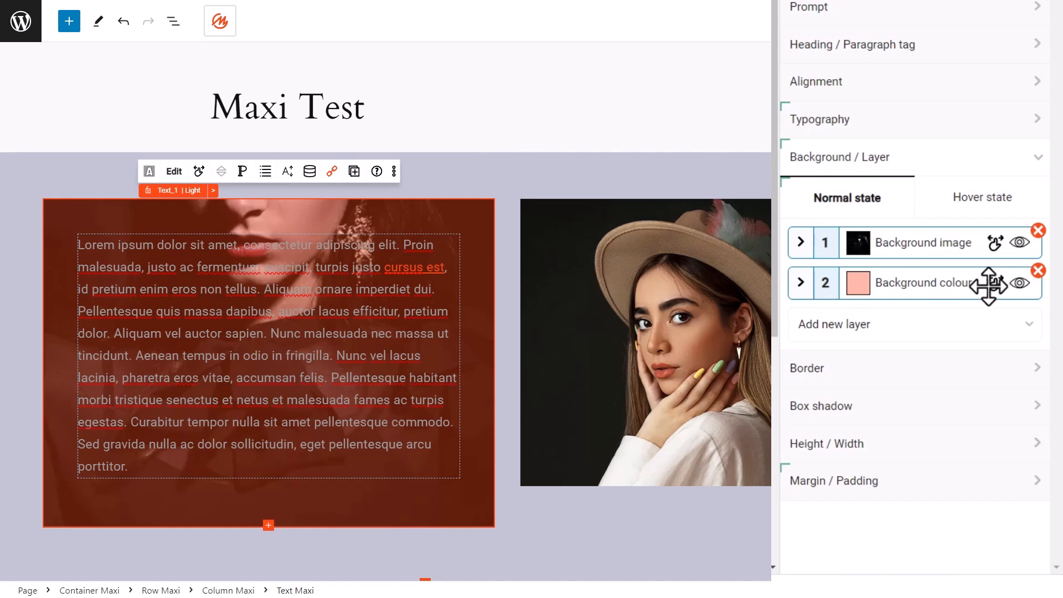
left_click_drag(993, 280, 988, 238)
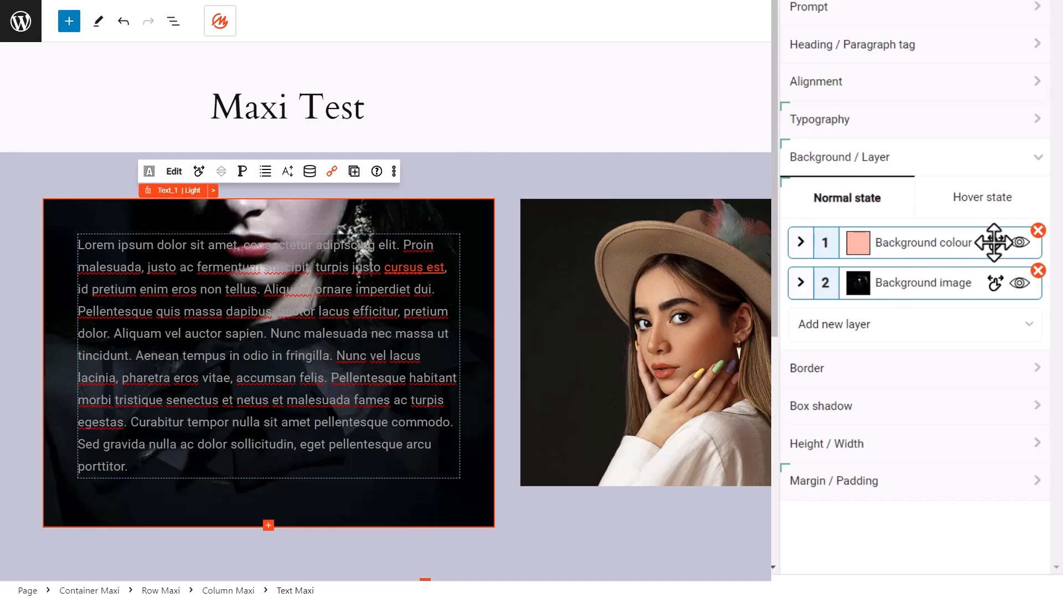
left_click_drag(994, 242, 992, 307)
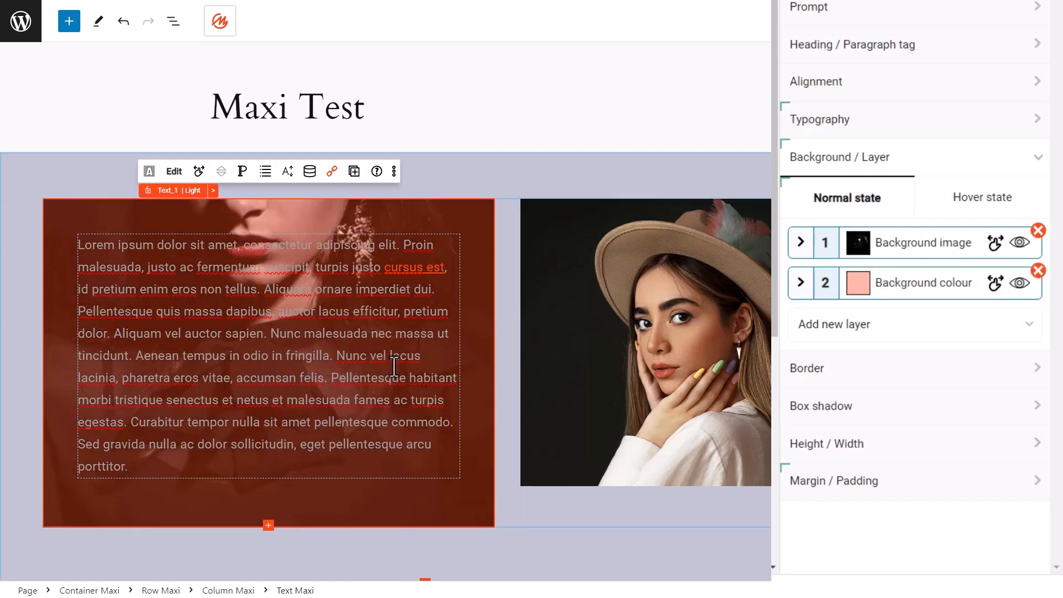
Step: Change the font colour of the whole Lorem ipsum paragraph to white
left_click(876, 123)
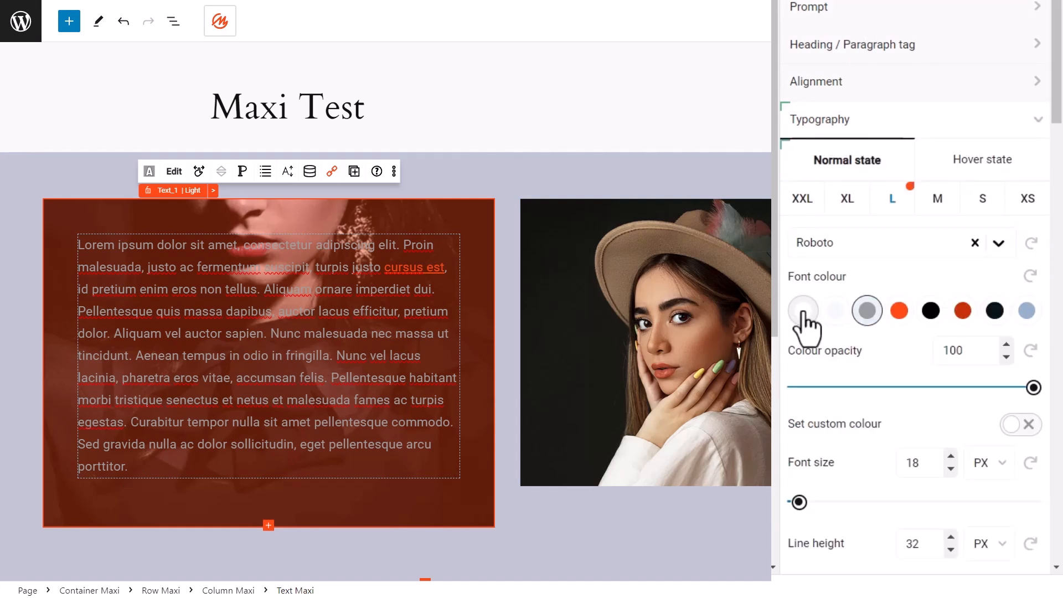
left_click_drag(167, 468, 78, 351)
left_click(78, 256)
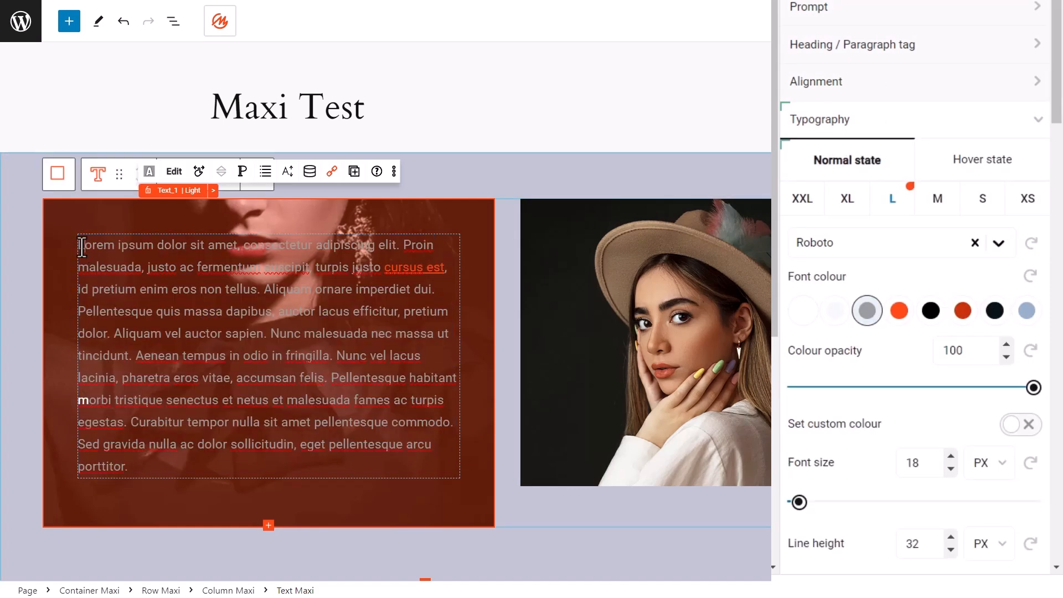
key("ctrl+a")
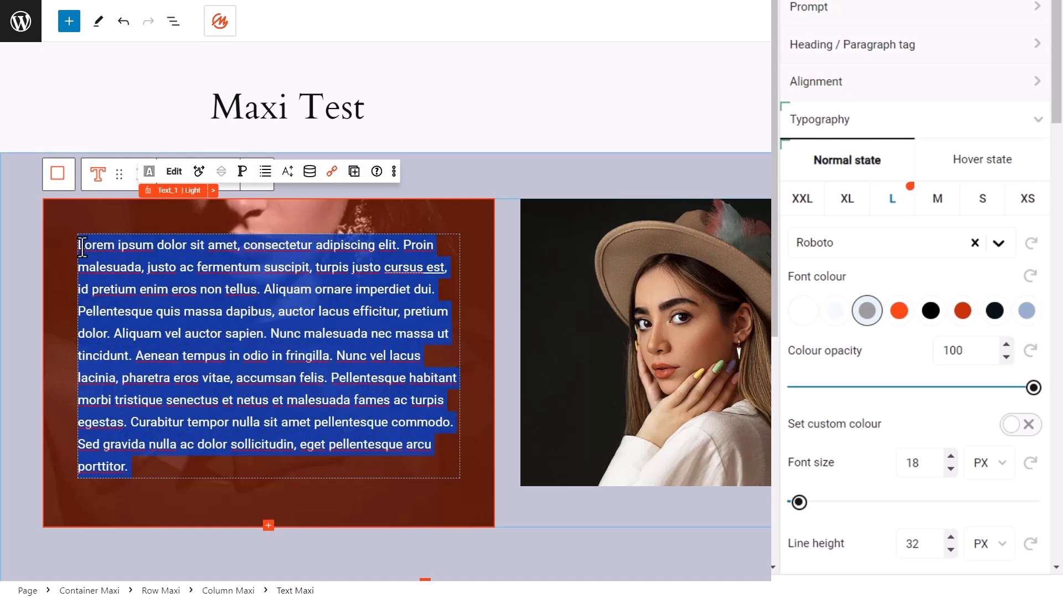
left_click(804, 311)
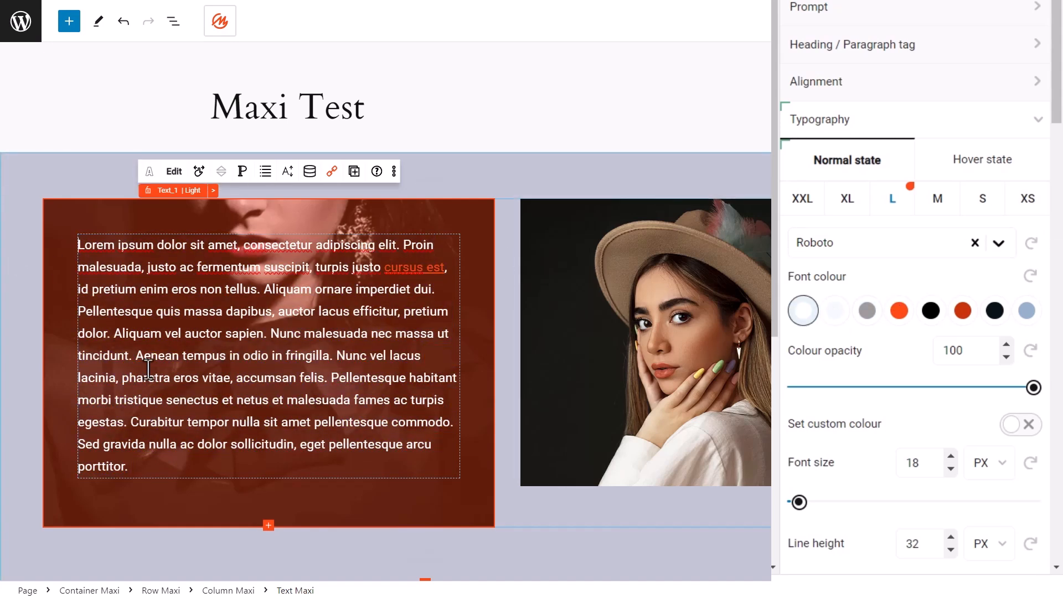
Step: Set the colour opacity of the text block's orange background layer to 78
scroll(814, 404, "down", 2)
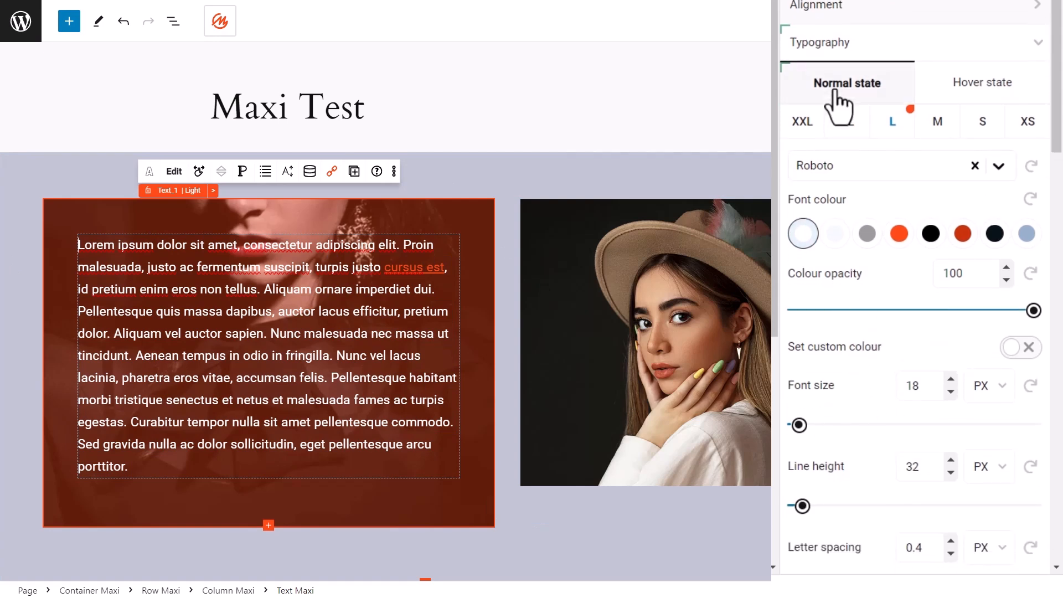
scroll(852, 316, "up", 2)
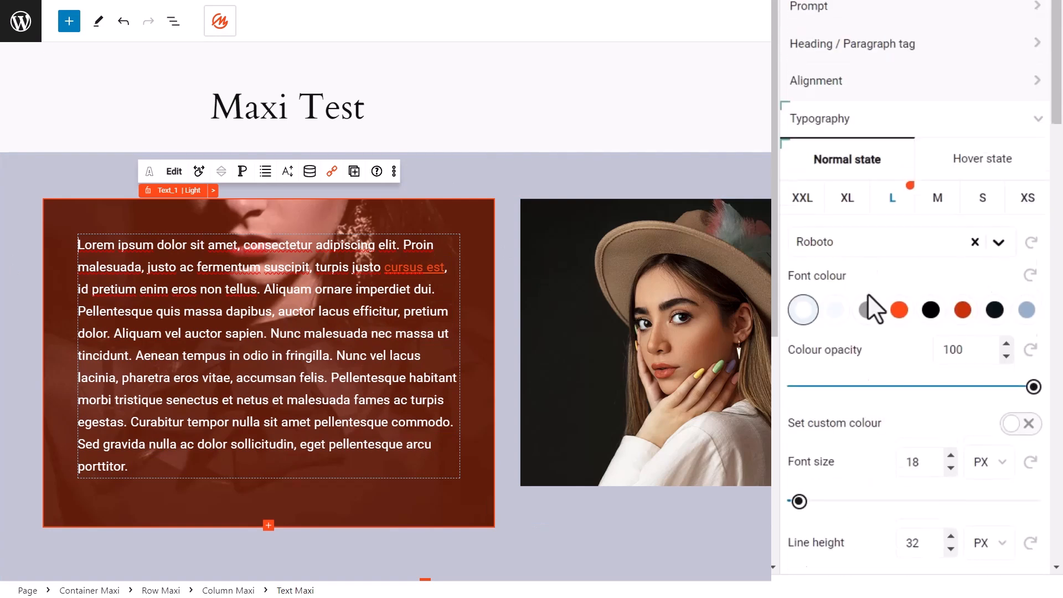
left_click(864, 126)
left_click(860, 160)
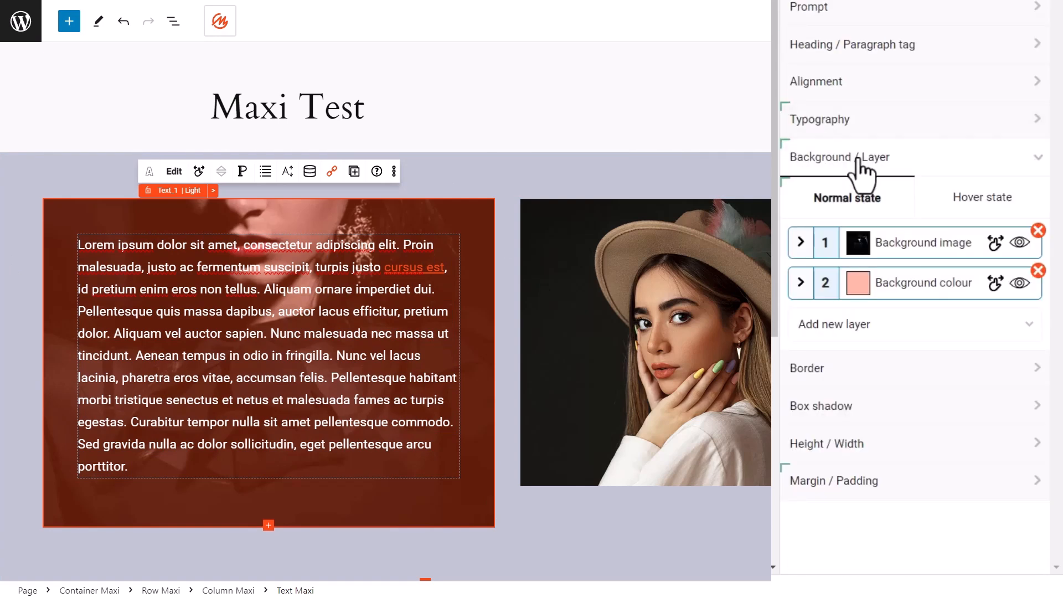
left_click(862, 285)
left_click_drag(916, 473, 981, 473)
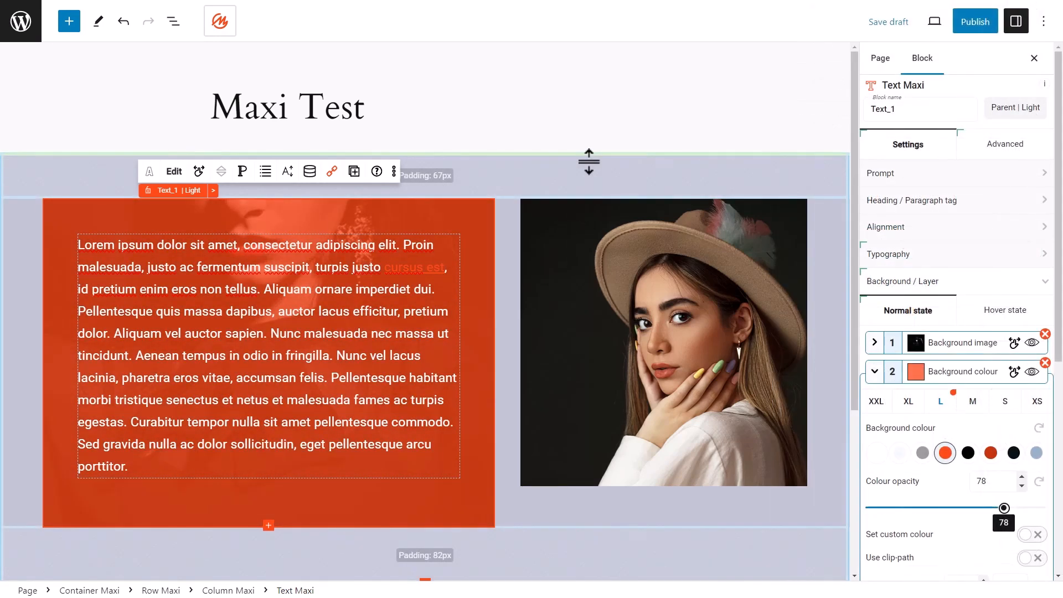
Step: Delete the standard Image block showing the woman in the brown hat from the right column
left_click(588, 167)
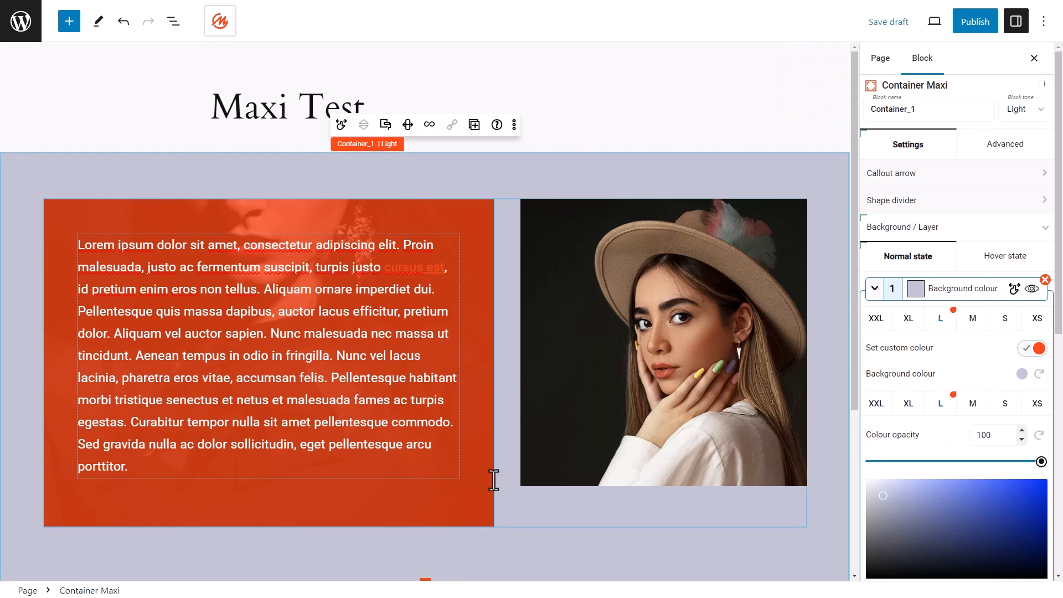
left_click(649, 254)
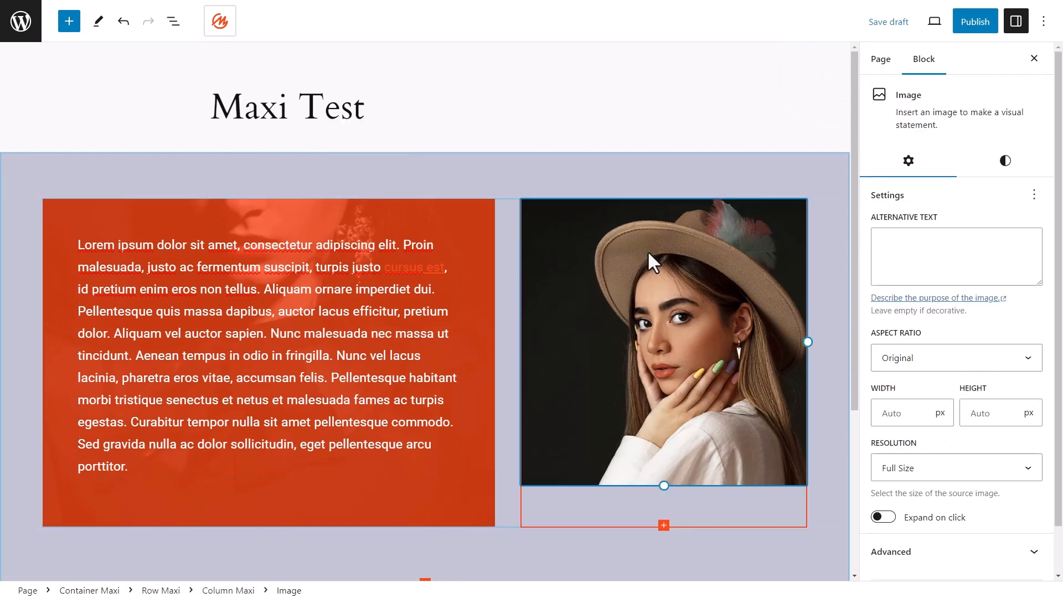
key("Delete")
Step: Insert an Image Maxi block into the empty right column of the container
left_click(664, 363)
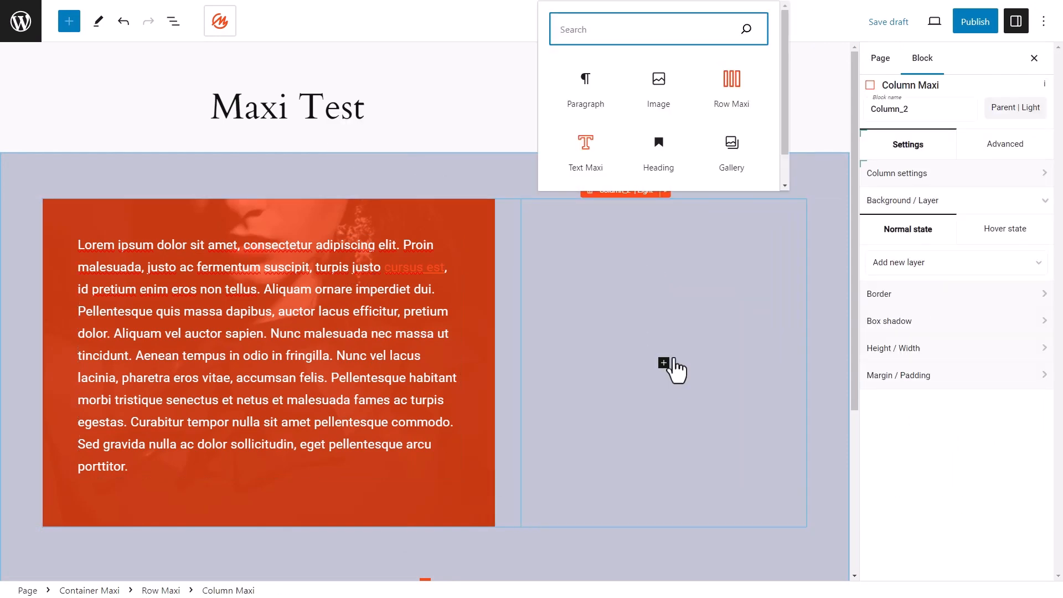
scroll(695, 143, "down", 1)
left_click(659, 173)
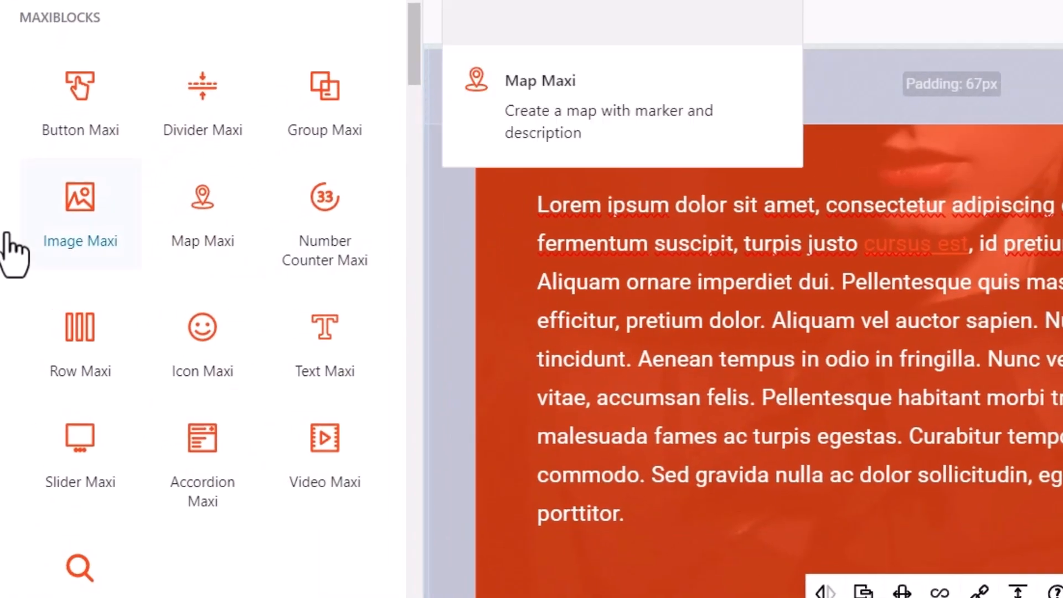
mouse_move(49, 239)
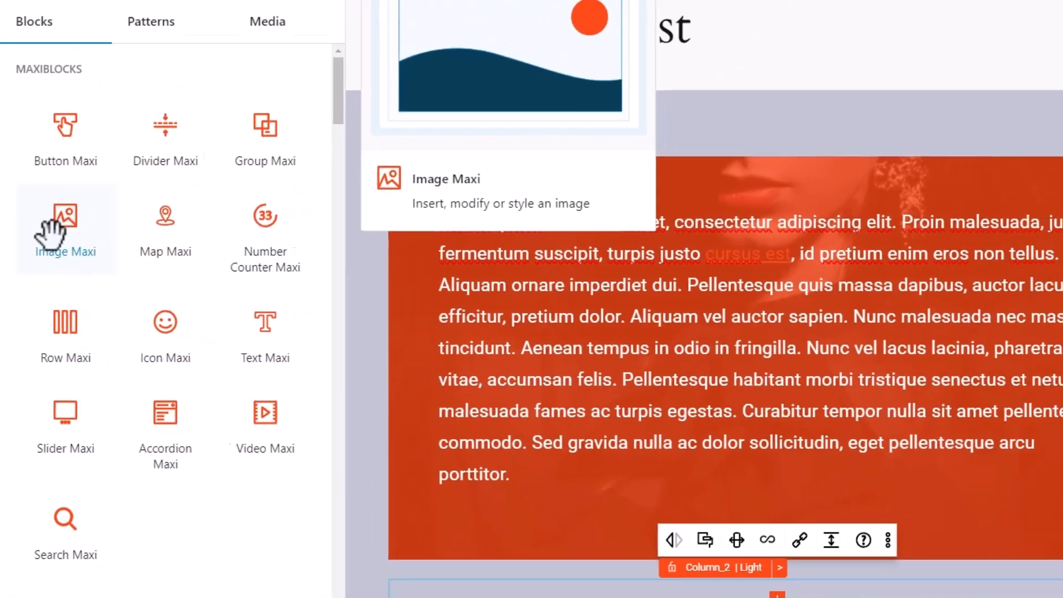
left_click(62, 217)
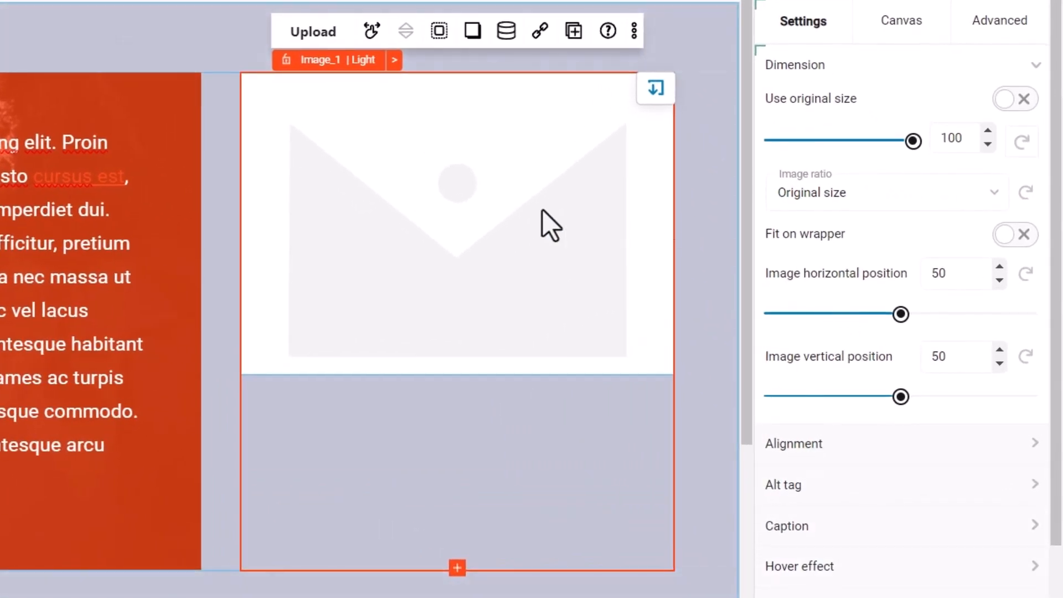
Step: Load the media library photo of the woman in the black beret and sunglasses into the Image Maxi block, and enable Fit on wrapper
left_click(308, 35)
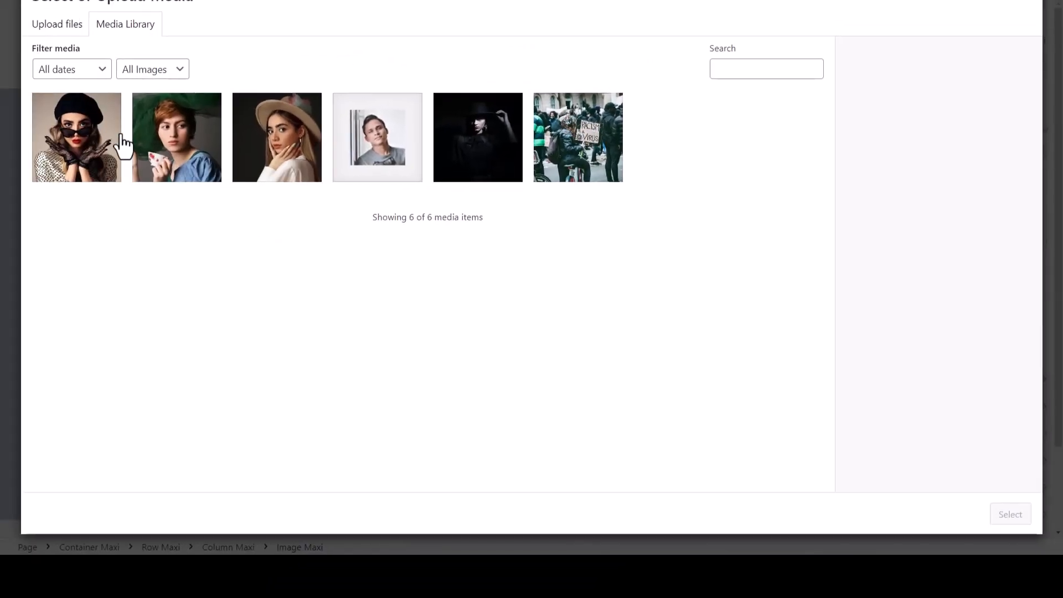
left_click(91, 125)
left_click(1005, 516)
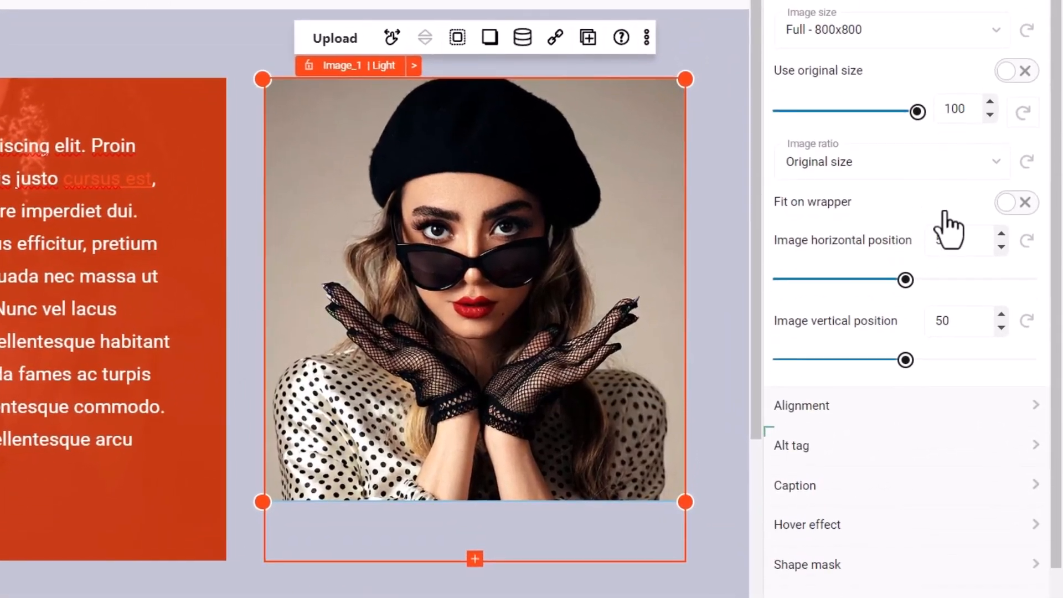
left_click(1027, 206)
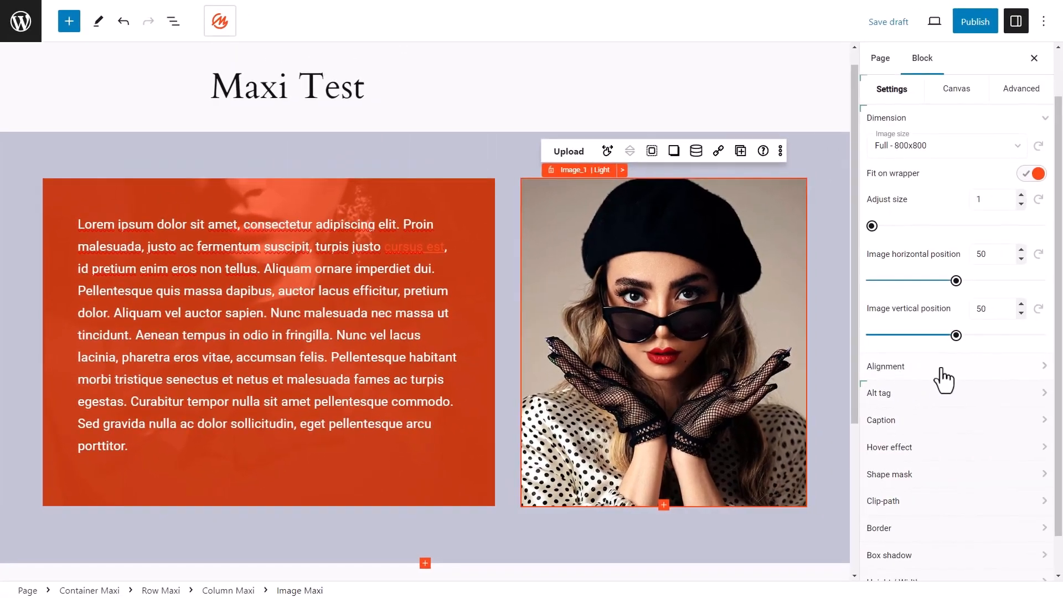
Step: Enable the basic hover animation in the image's hover effect settings
scroll(940, 374, "down", 1)
left_click(940, 402)
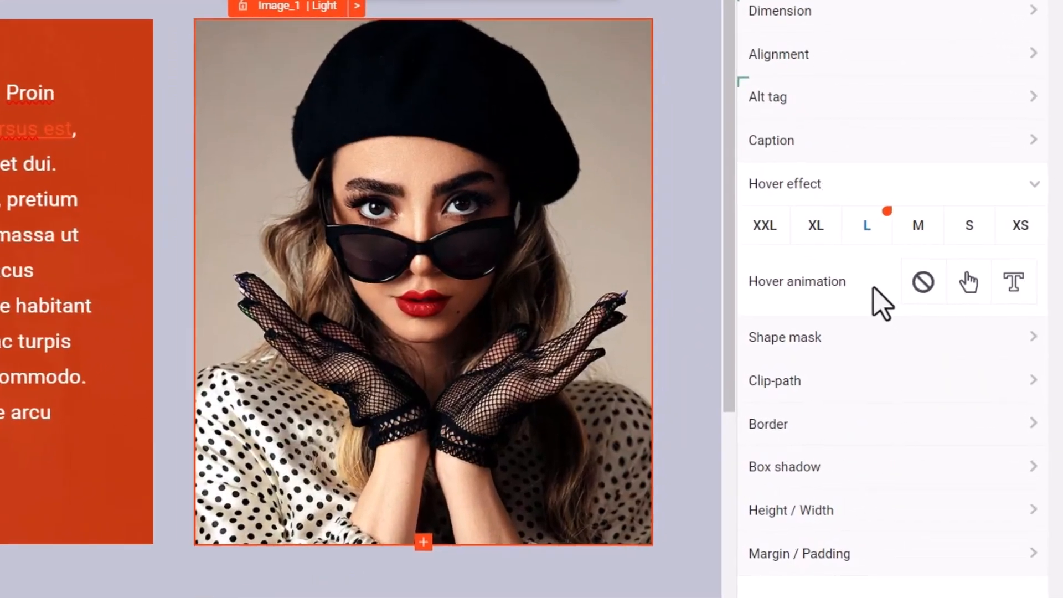
left_click(967, 288)
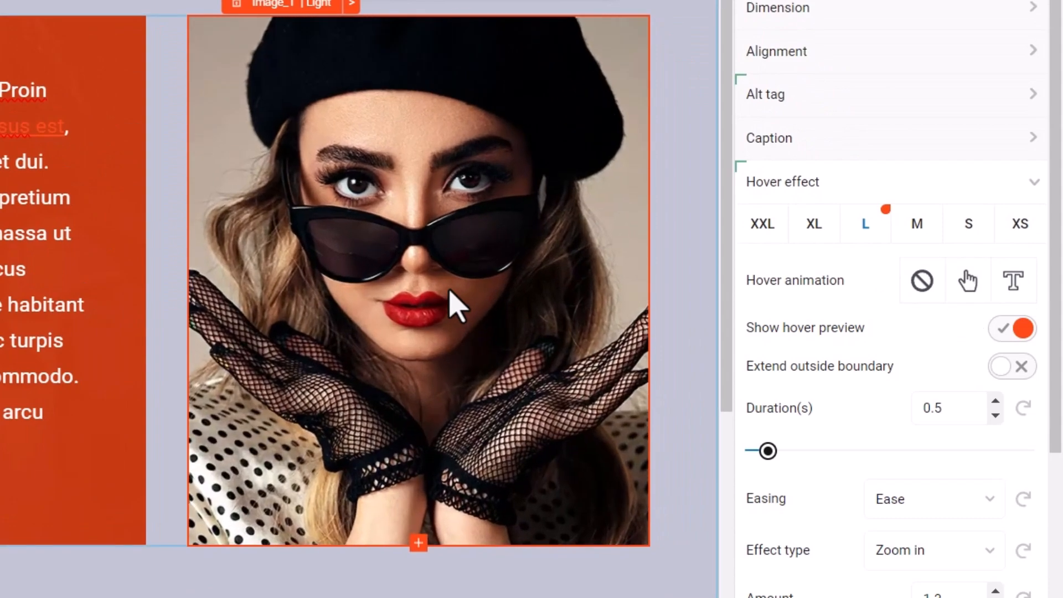
Step: Try the Flashing, Clear sepia and Slide hover effects on the image, and return the effect type to Zoom in
scroll(756, 279, "down", 3)
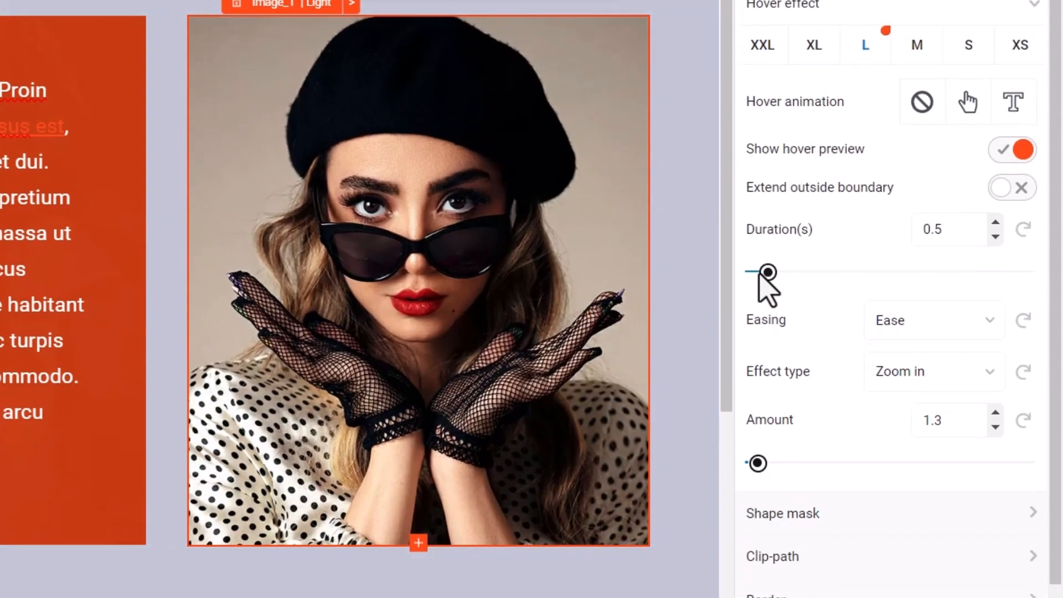
scroll(759, 273, "down", 2)
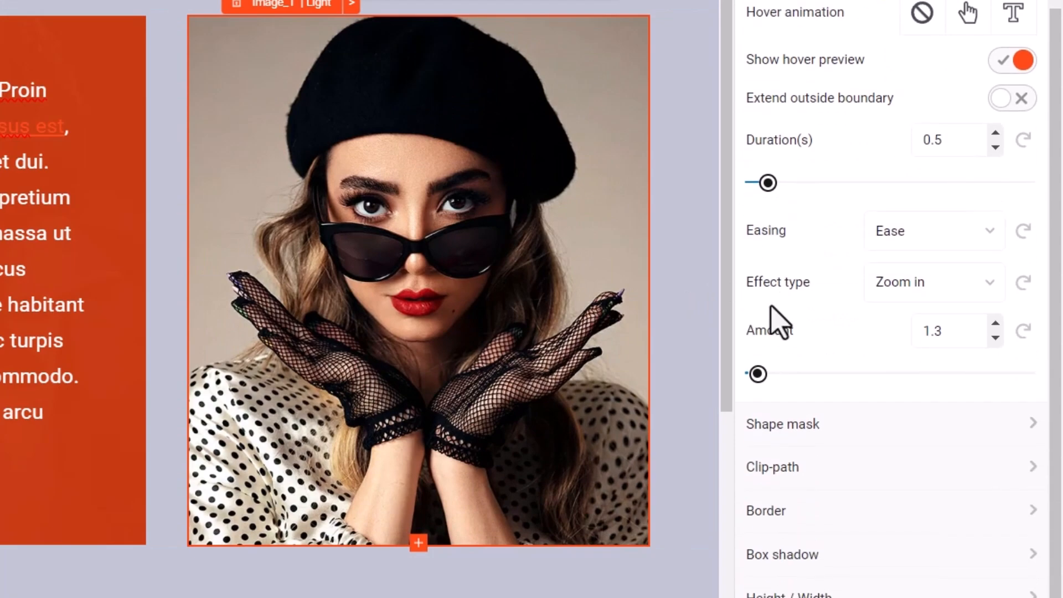
left_click(902, 283)
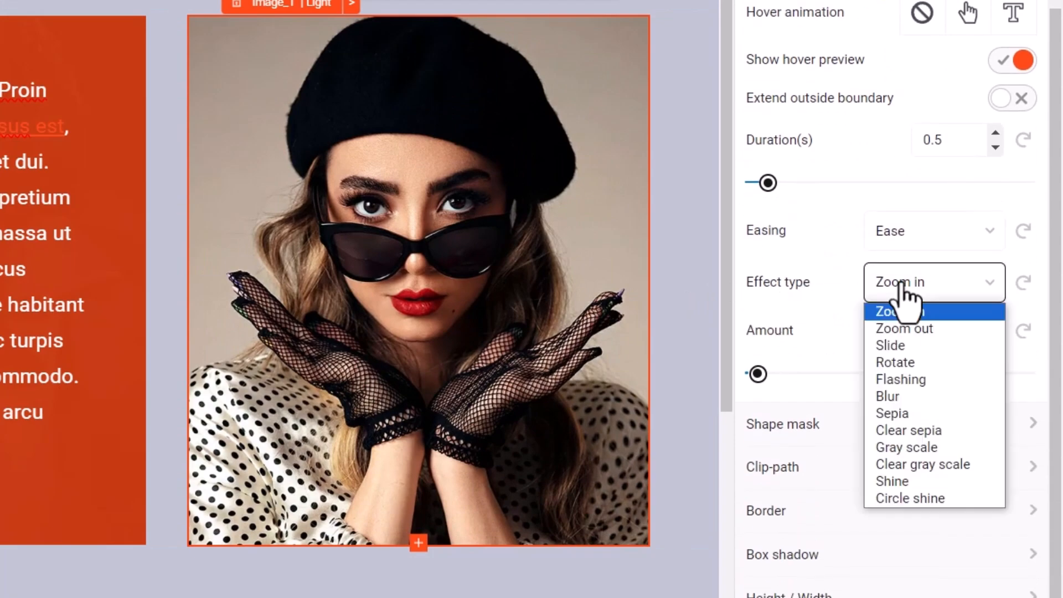
left_click(908, 380)
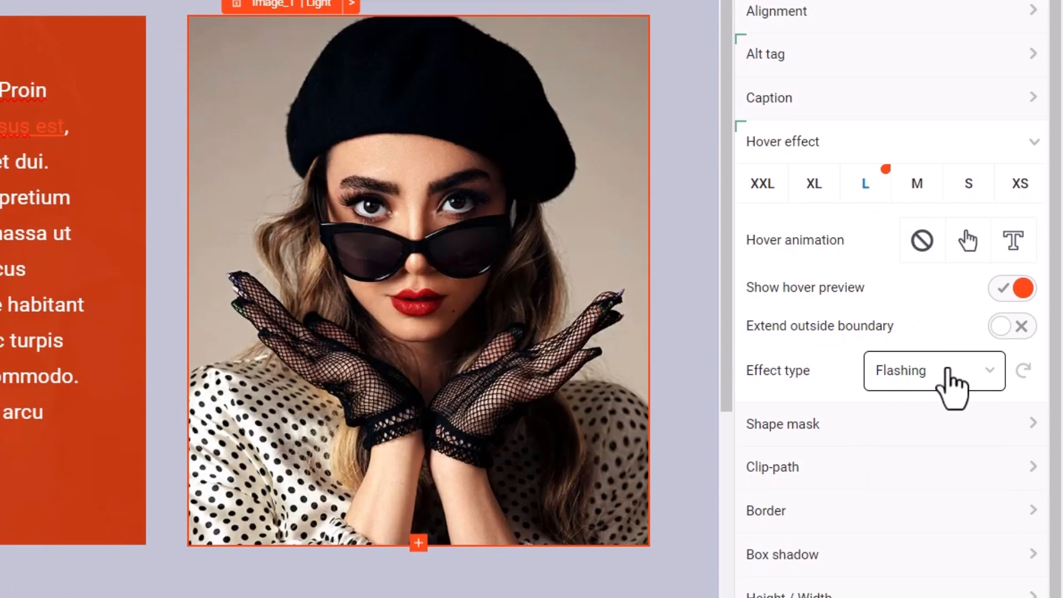
left_click(950, 383)
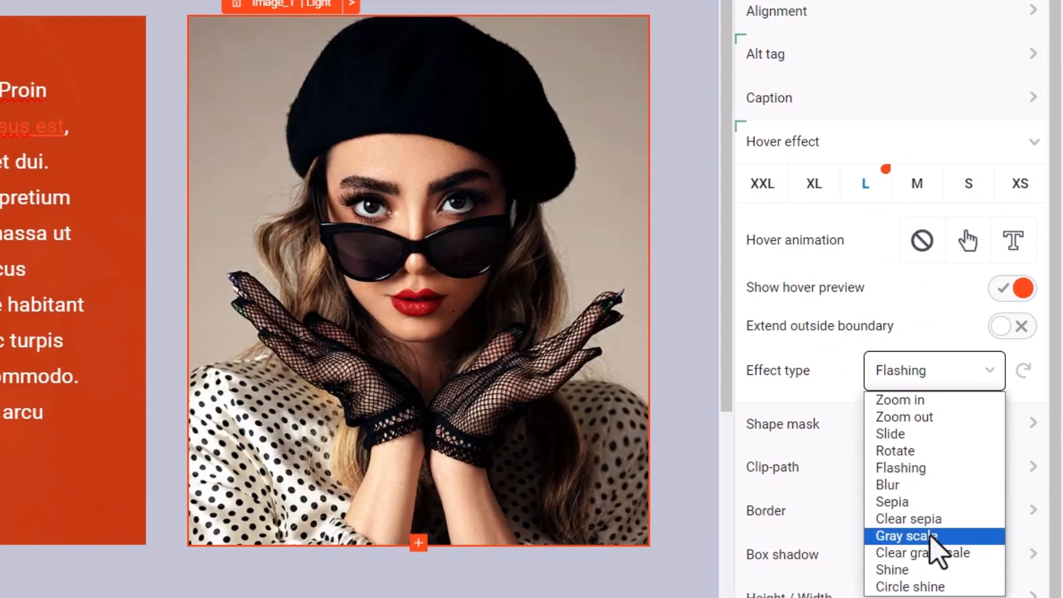
left_click(936, 519)
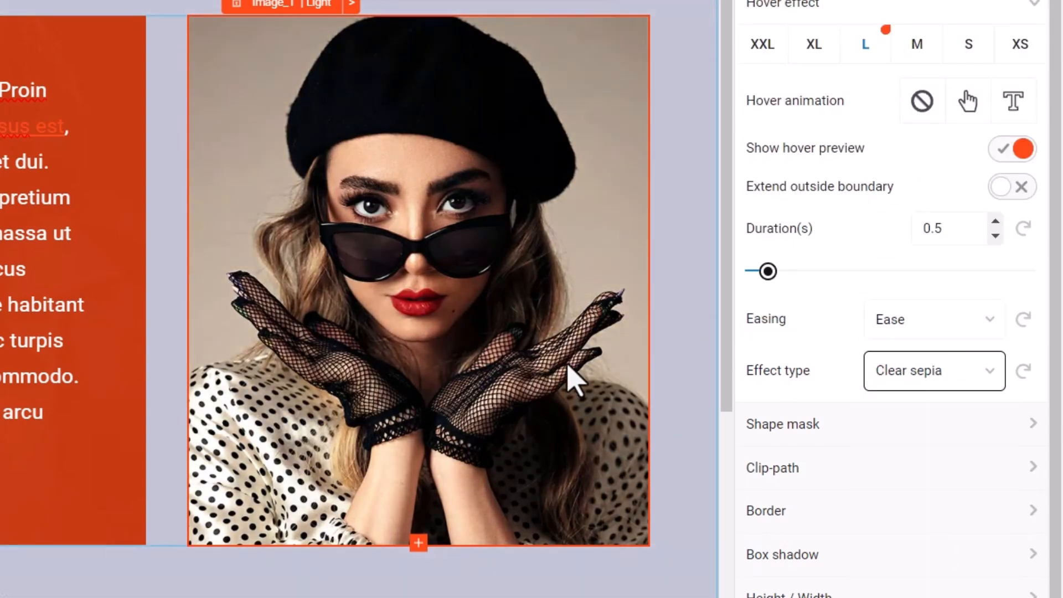
left_click(936, 379)
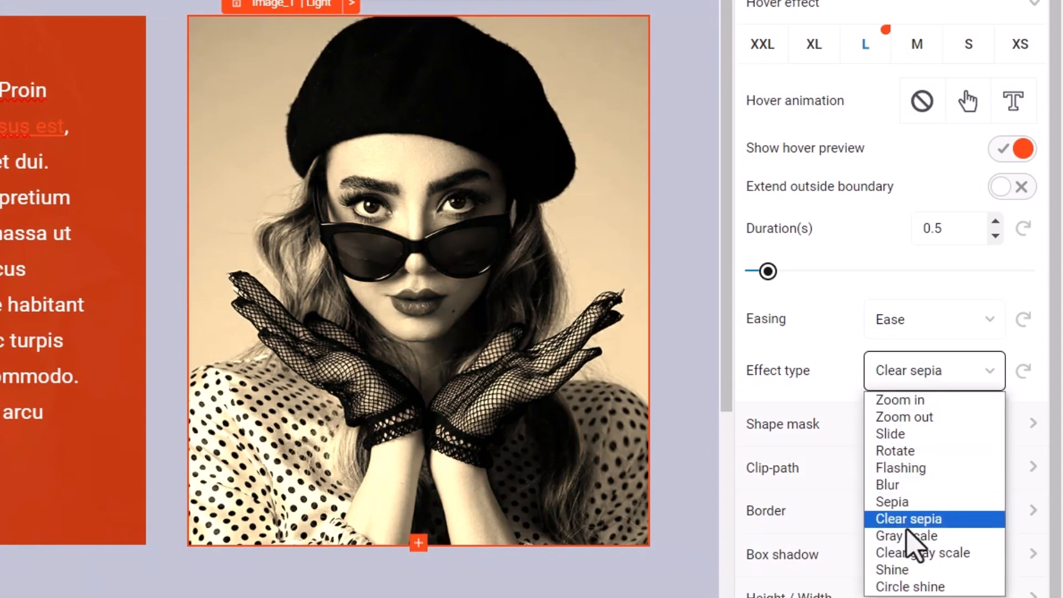
left_click(903, 434)
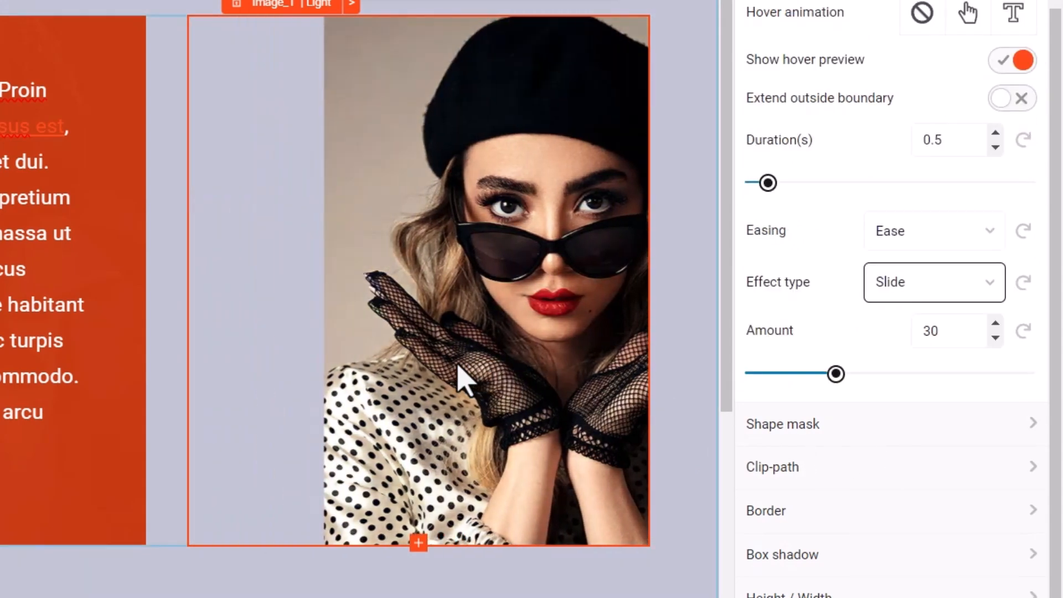
left_click(921, 293)
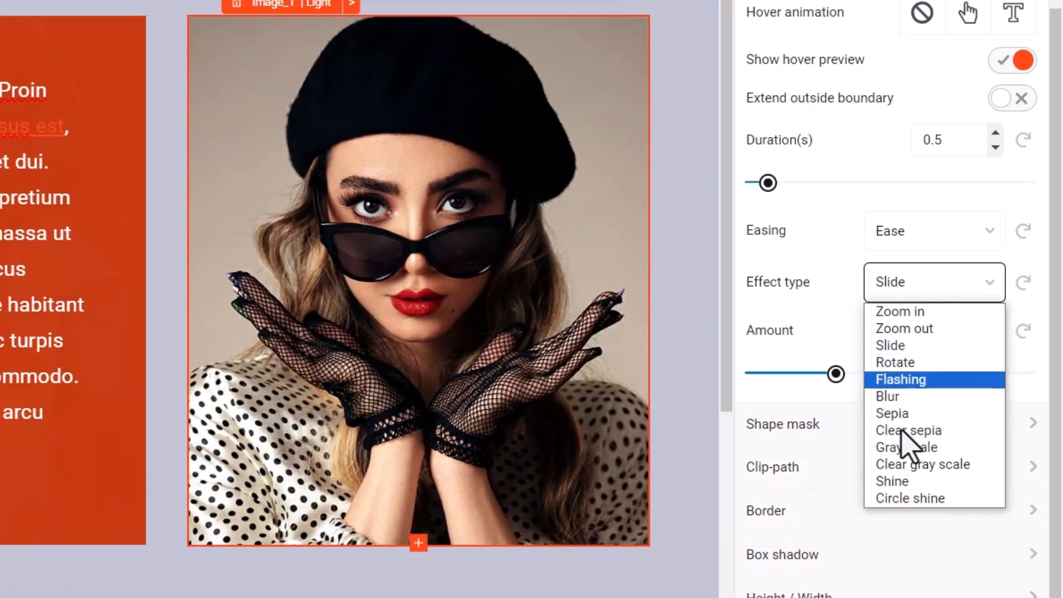
left_click(911, 315)
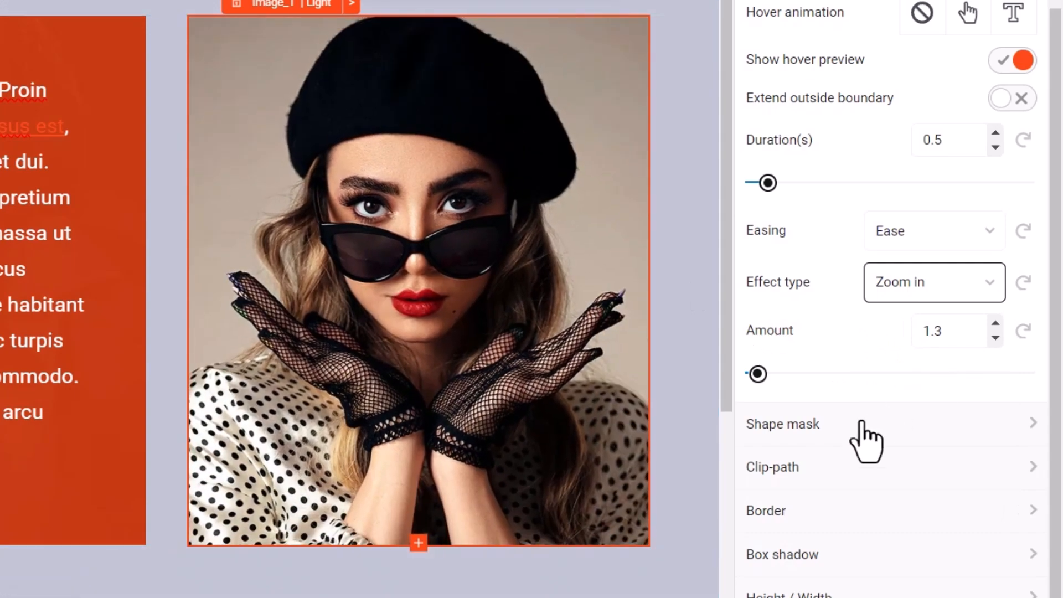
Step: Apply the Brutalism 76 arrow from the shape library as the image's shape mask
left_click(807, 439)
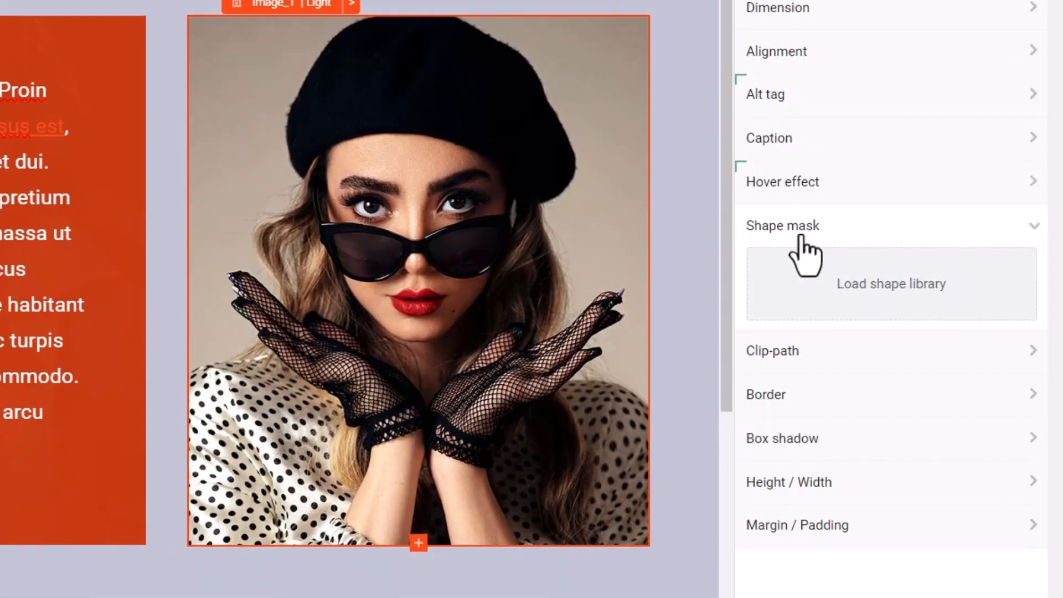
left_click(888, 309)
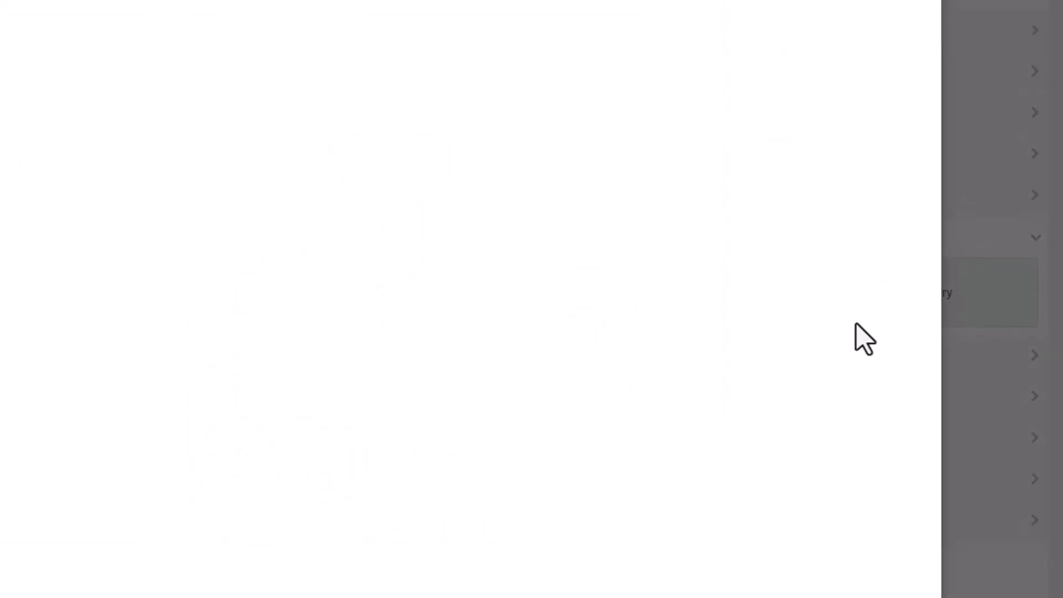
scroll(565, 231, "down", 5)
scroll(570, 235, "down", 15)
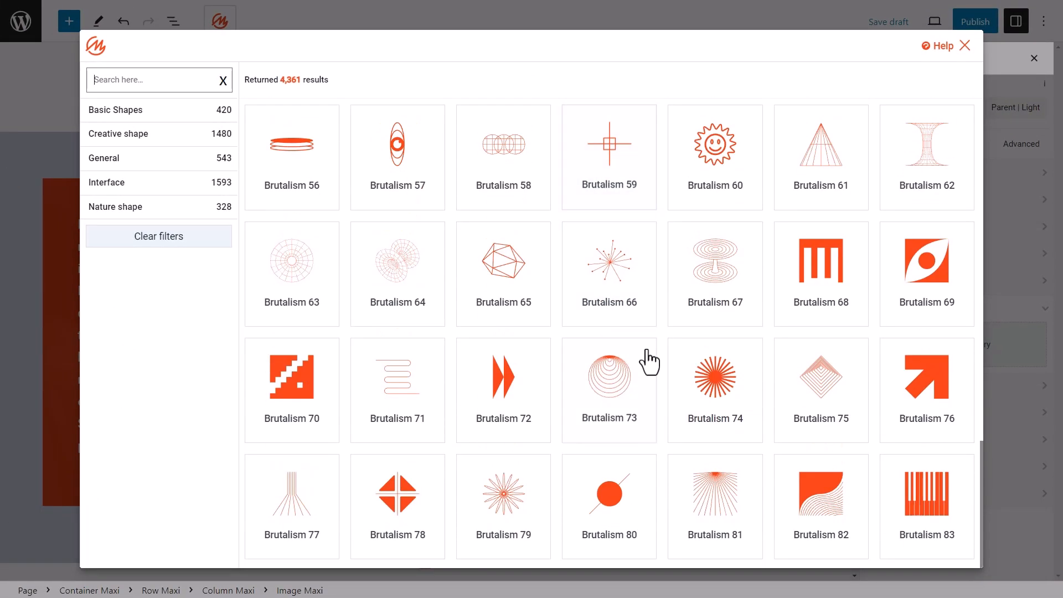
scroll(810, 443, "down", 2)
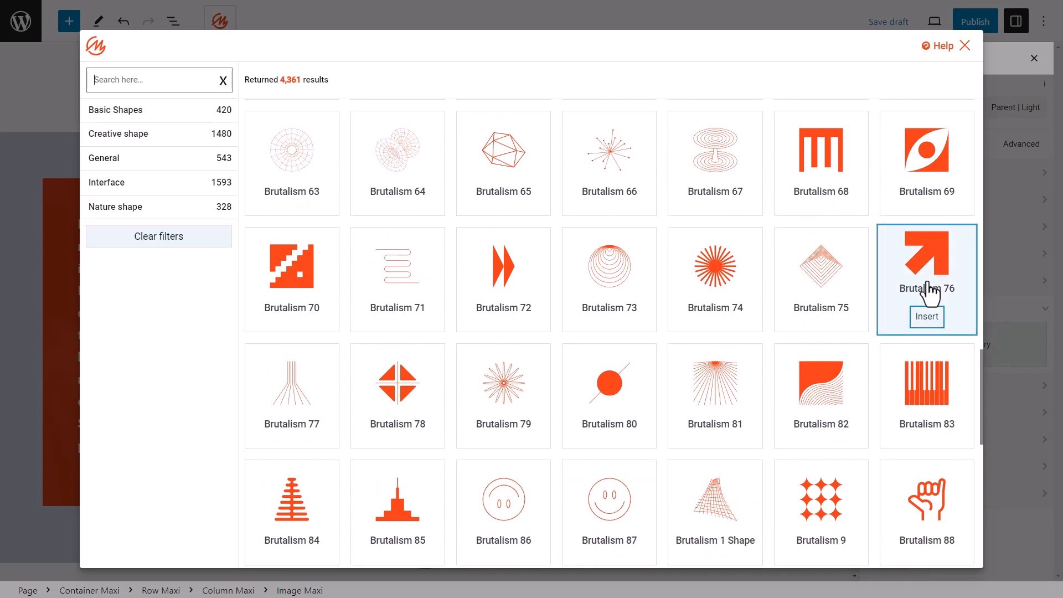
left_click(927, 316)
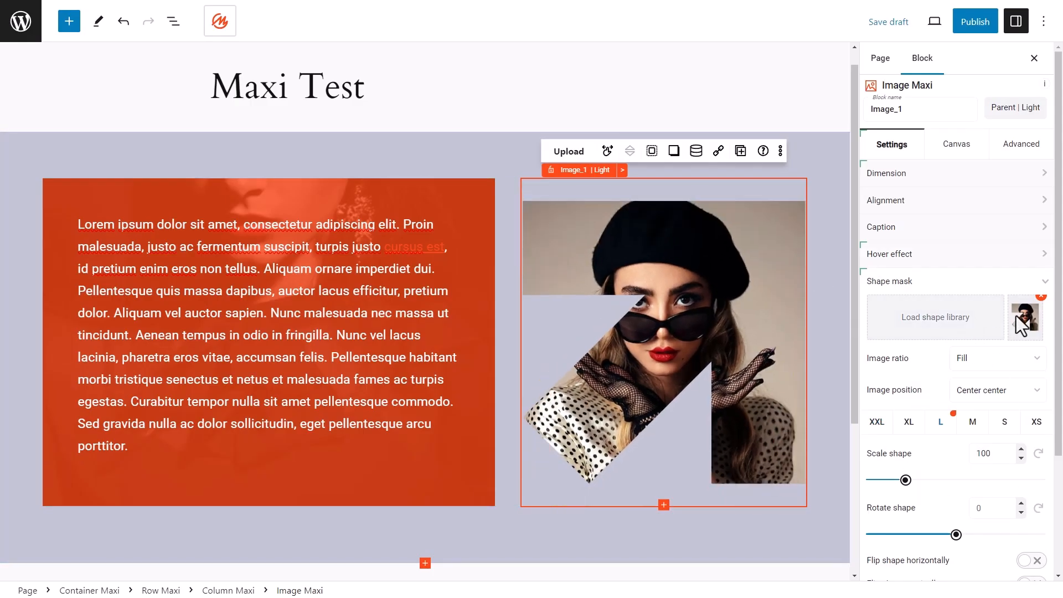
Step: Replace the image's shape mask with the Diamond 11 shape from the shape library
left_click(992, 337)
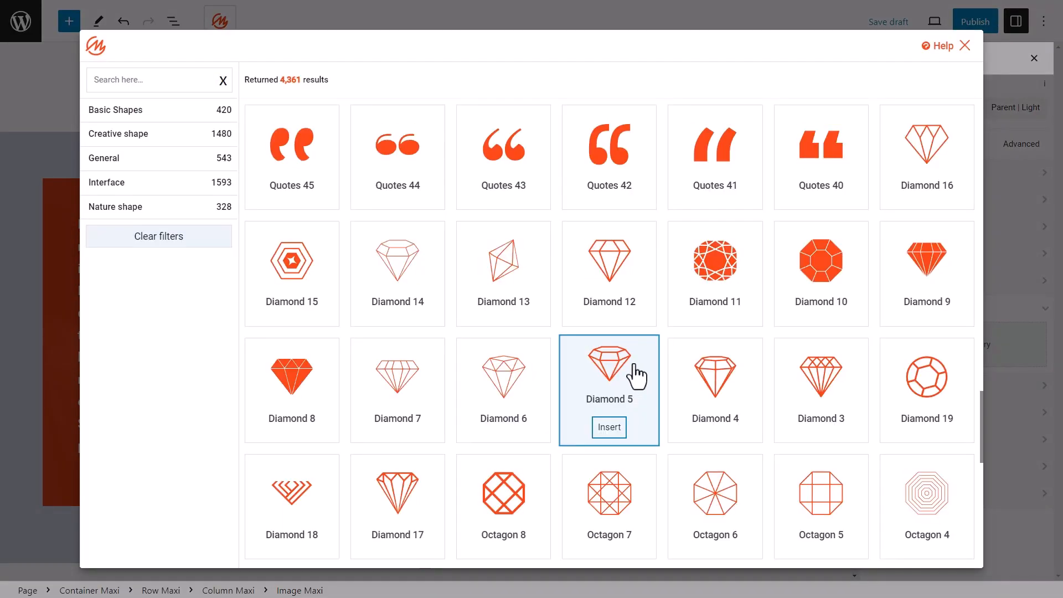
left_click(714, 271)
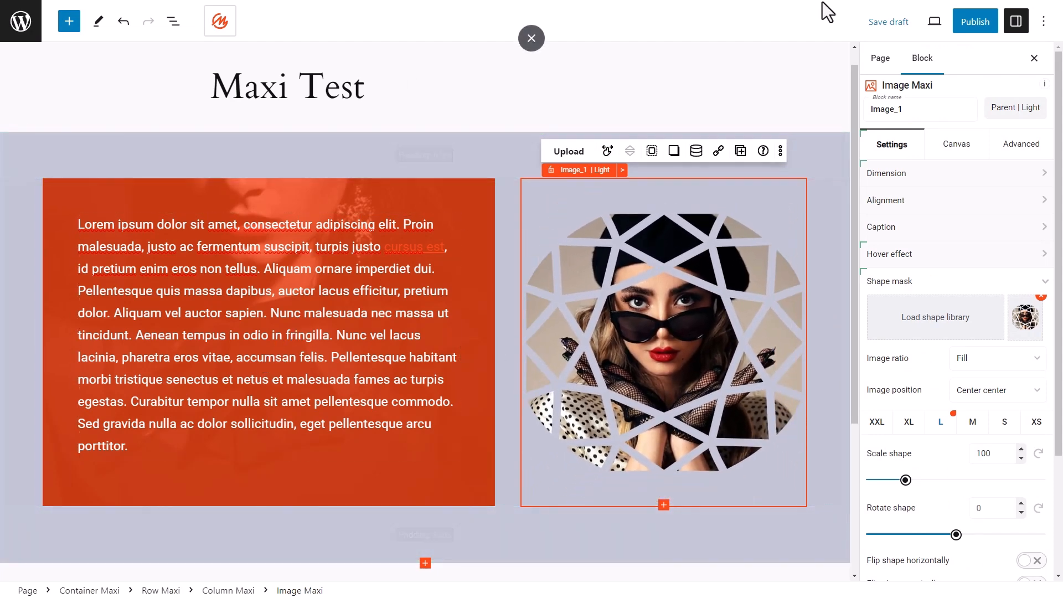
left_click(1044, 287)
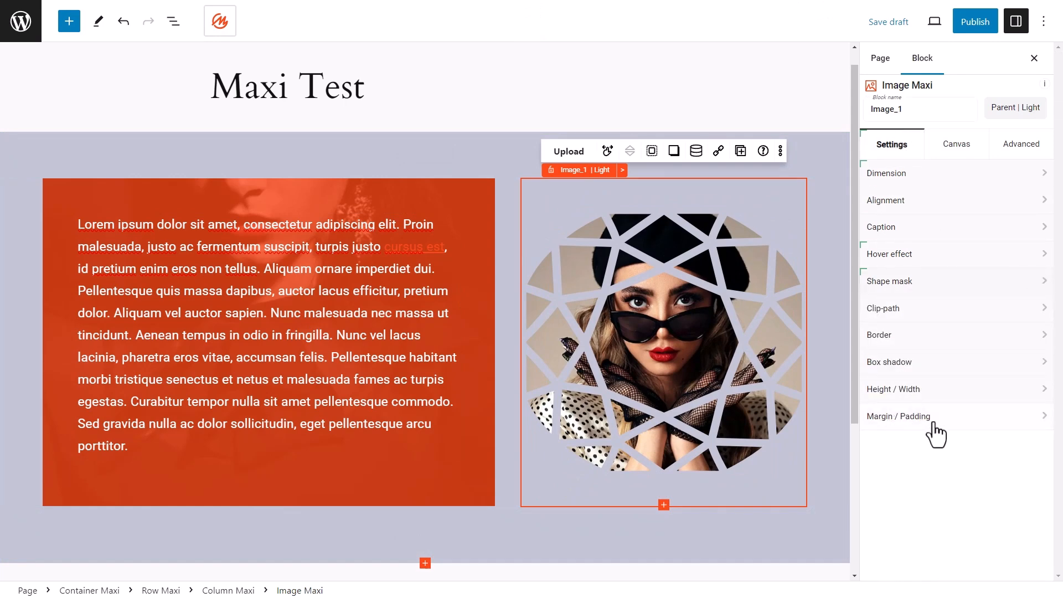
Step: Give the image the third box shadow style in the near-black palette colour beside the light blue, with colour opacity 79
left_click(901, 364)
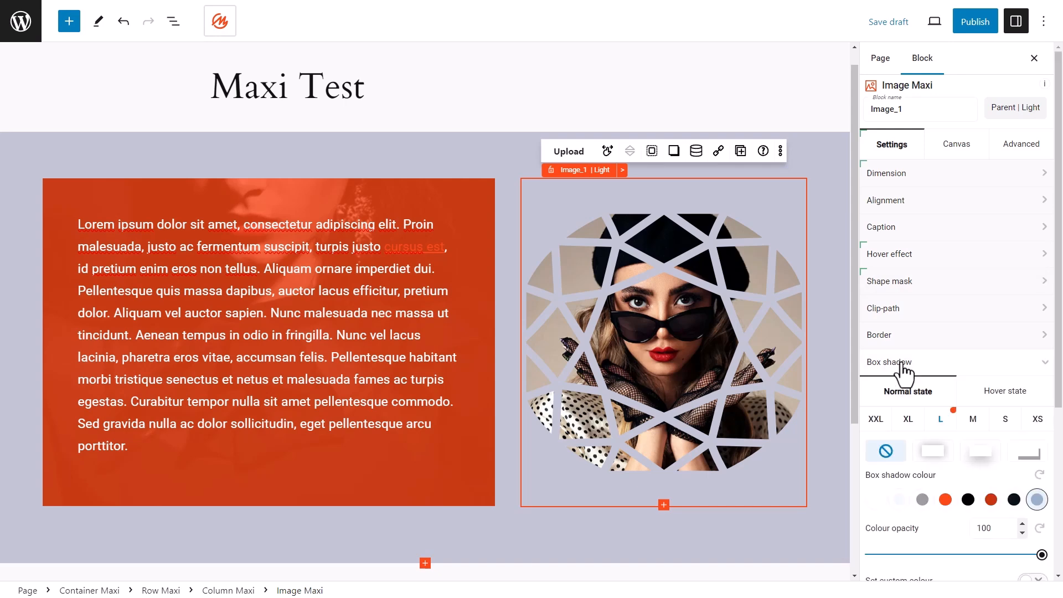
left_click(980, 451)
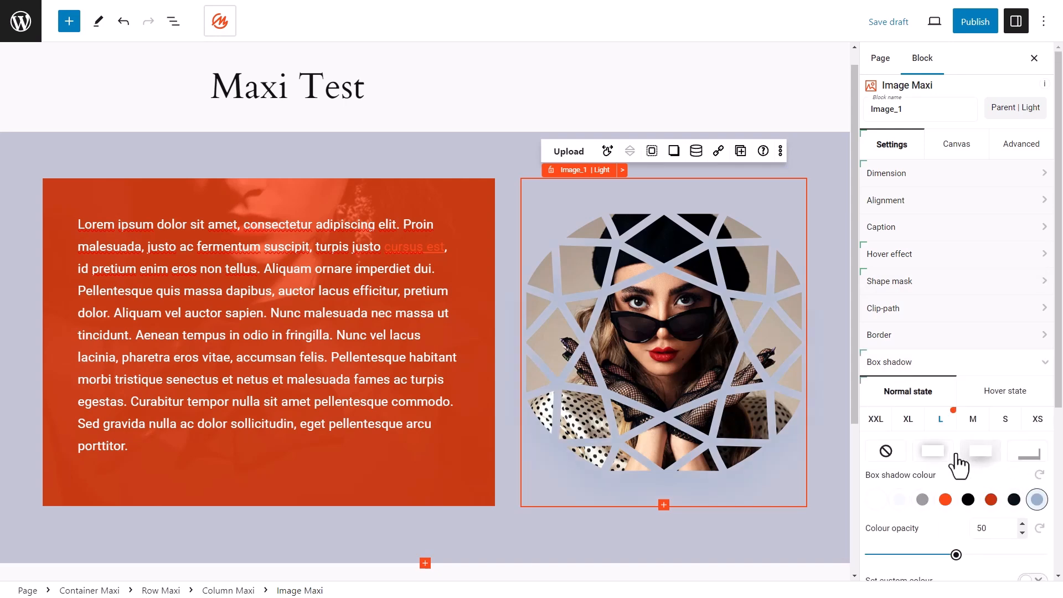
left_click_drag(909, 554, 1005, 553)
left_click(1014, 501)
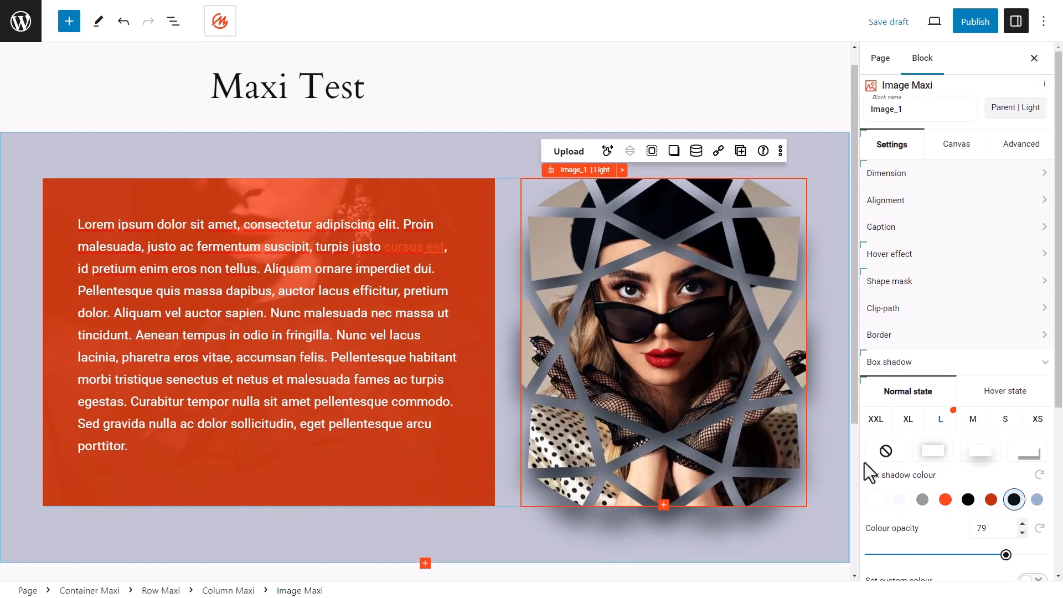
Step: Set the box shadow's blur to 25 px and its vertical offset to 15 px, and deselect the image block
scroll(957, 430, "down", 4)
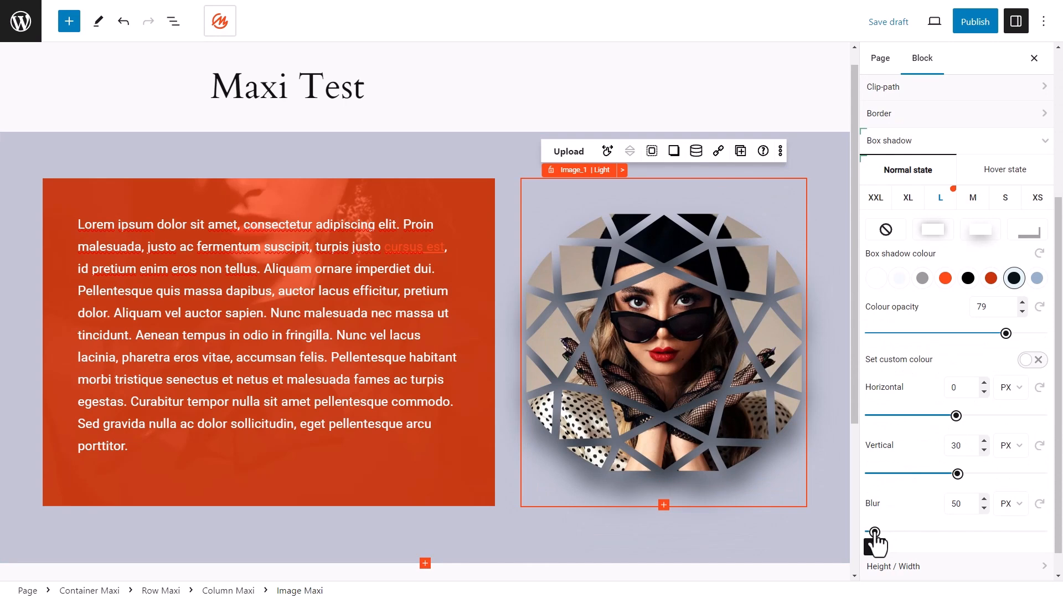
left_click_drag(875, 532, 873, 532)
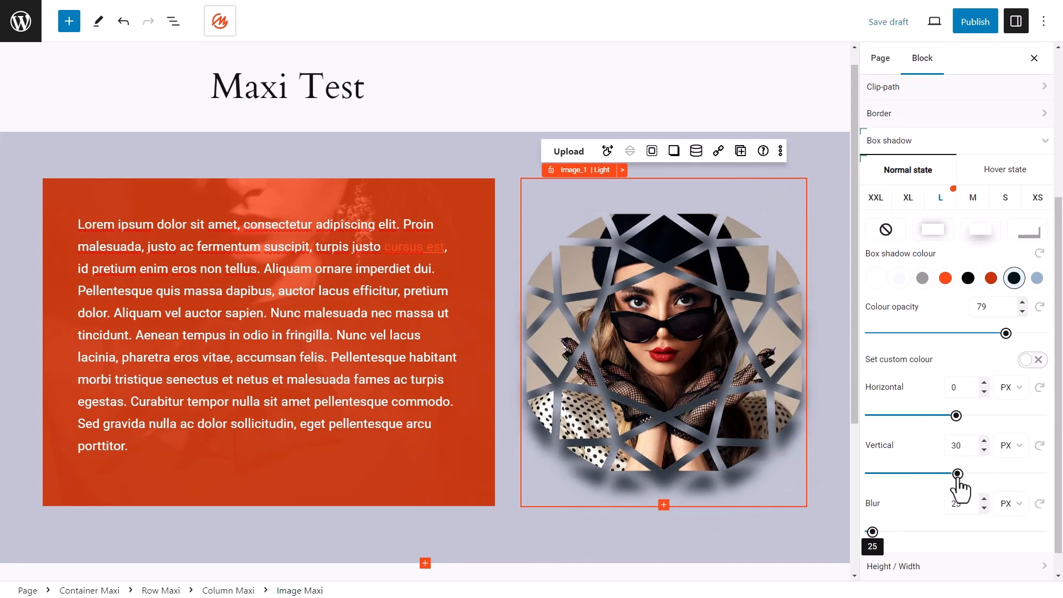
left_click(941, 478)
left_click_drag(941, 478, 958, 488)
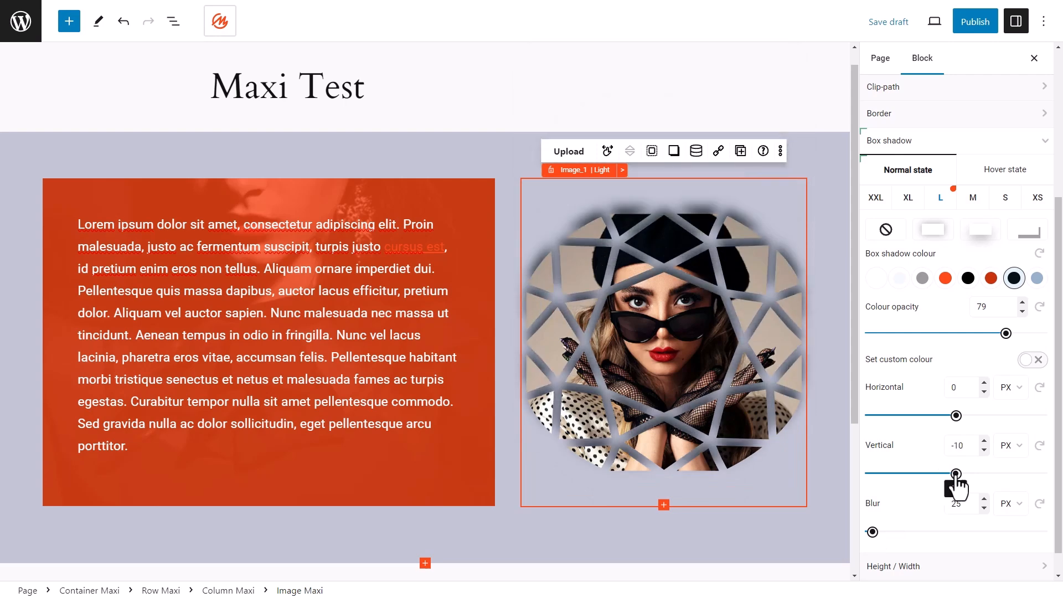
left_click_drag(971, 446, 940, 451)
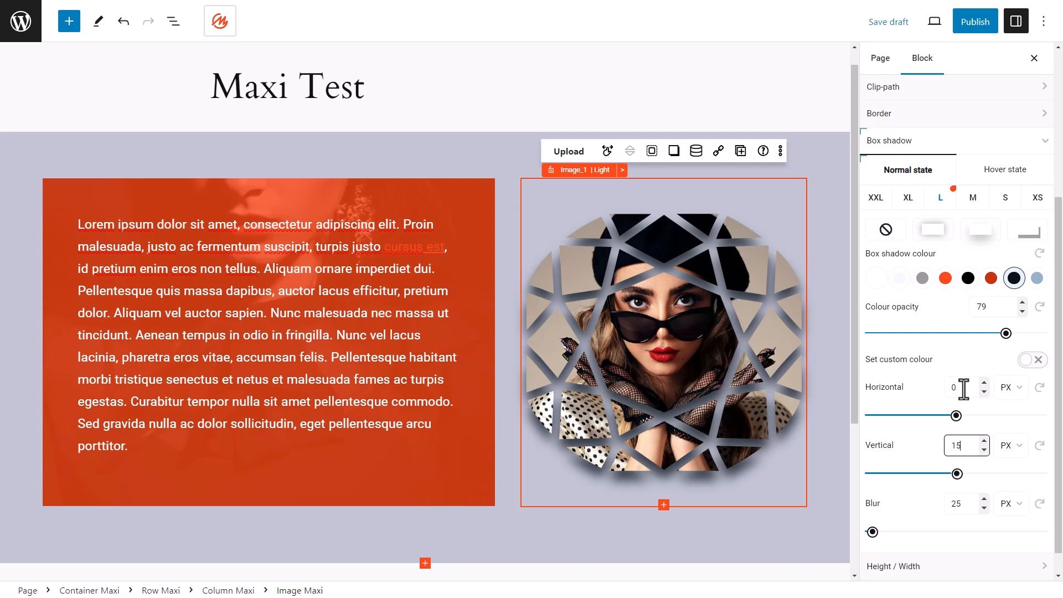
left_click(943, 335)
left_click(1061, 130)
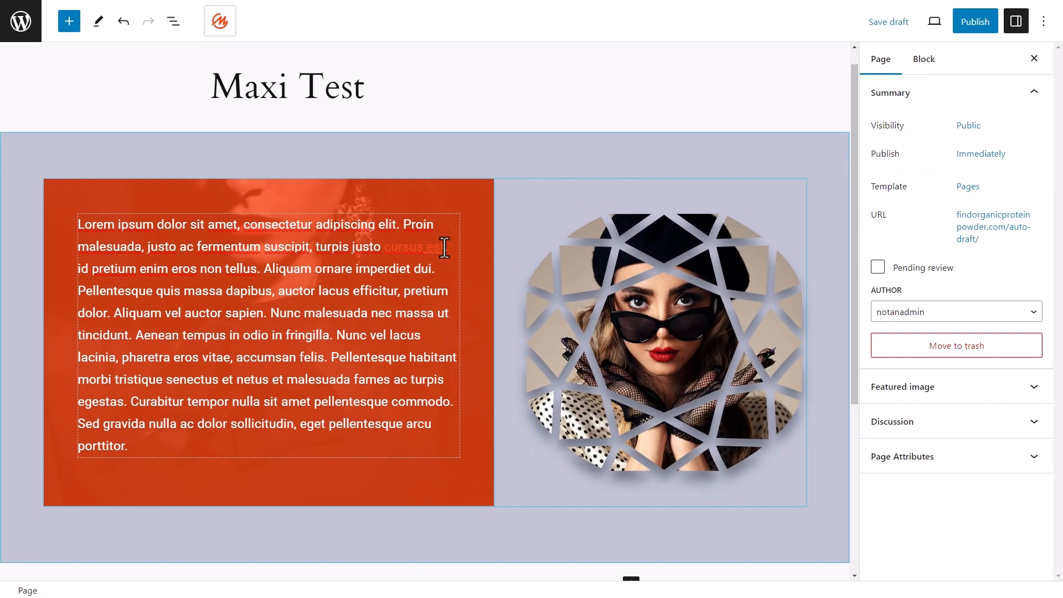
Step: Preview the Maxi Test page in a new tab and look over the two-column section
left_click(934, 22)
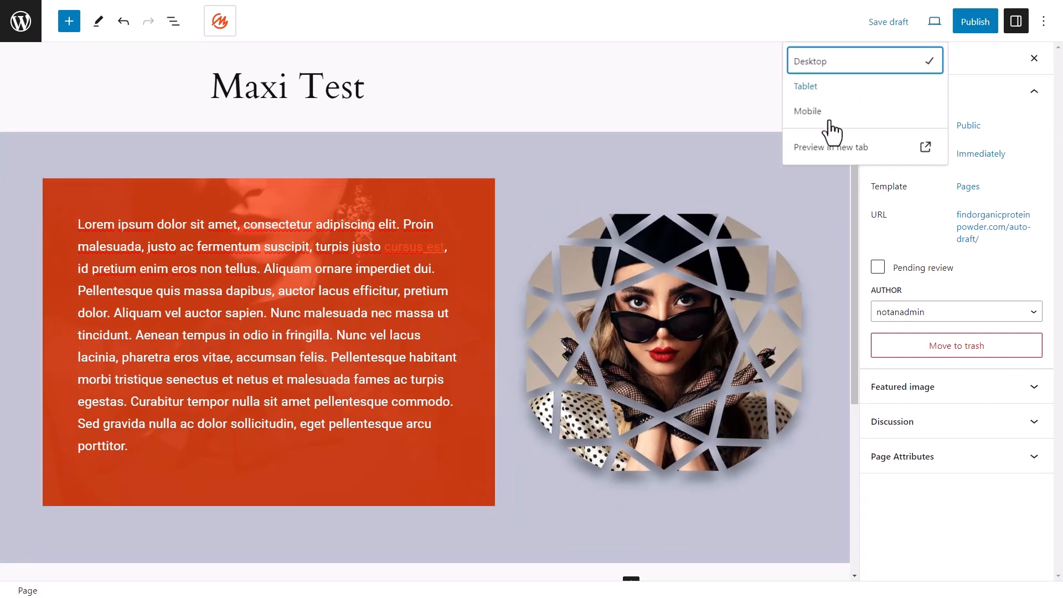
left_click(819, 151)
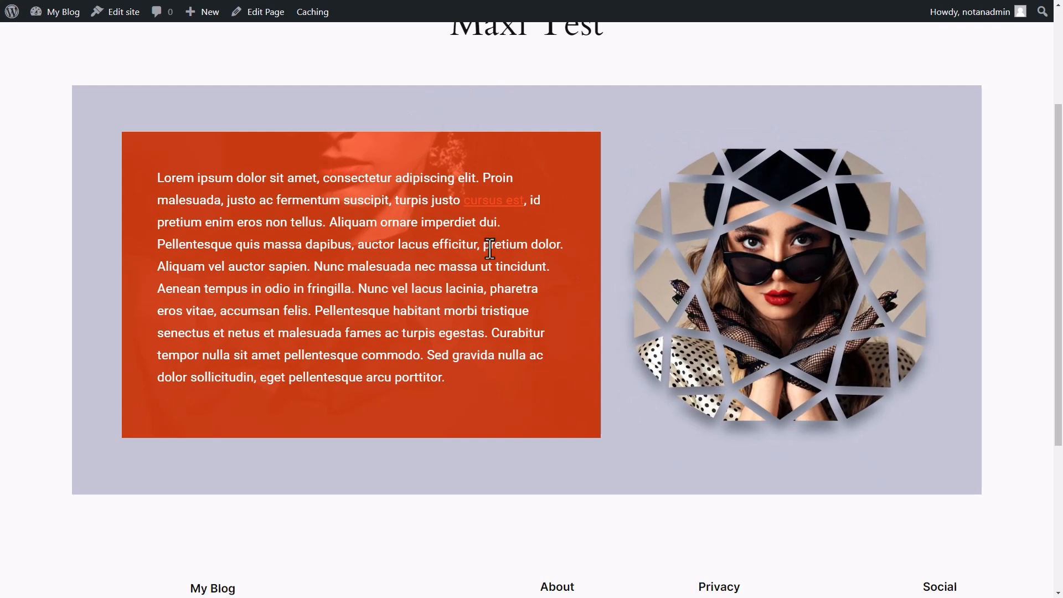
scroll(506, 188, "up", 3)
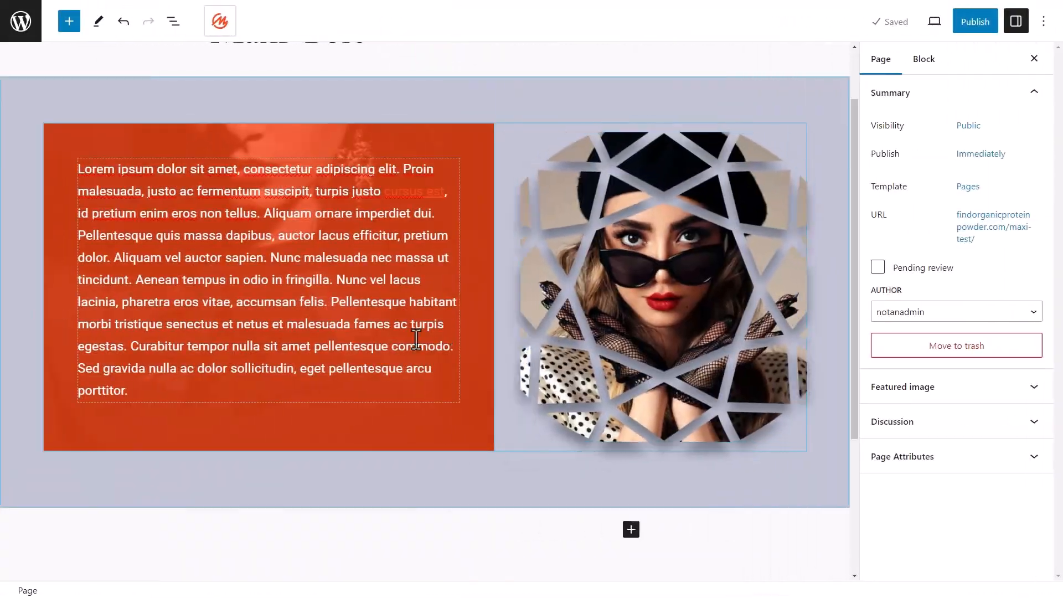
Step: Insert a Button Maxi block in the empty area below the two-column container
scroll(667, 411, "down", 3)
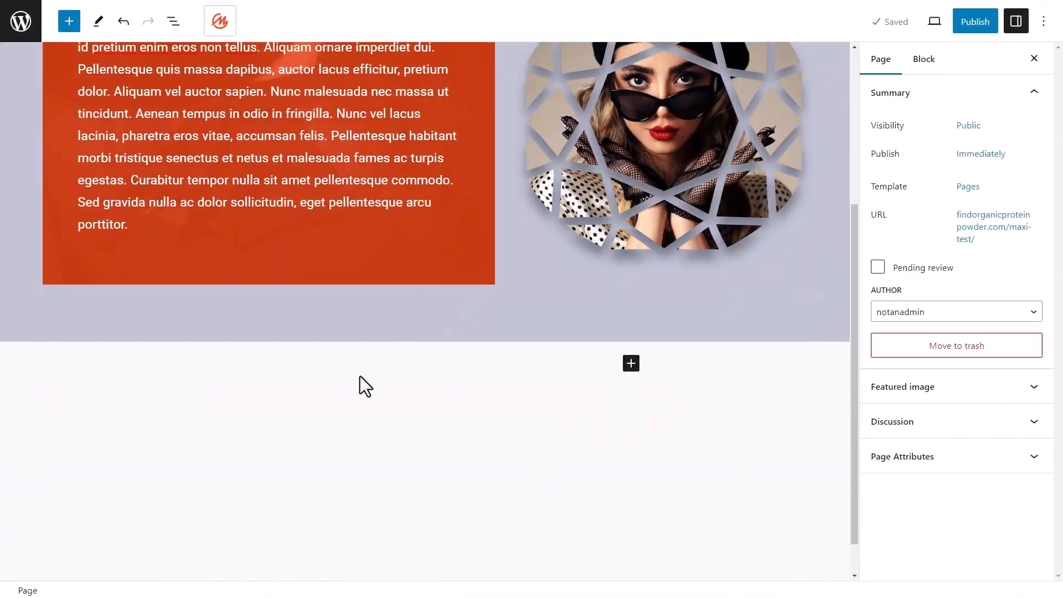
scroll(447, 370, "down", 1)
left_click(632, 321)
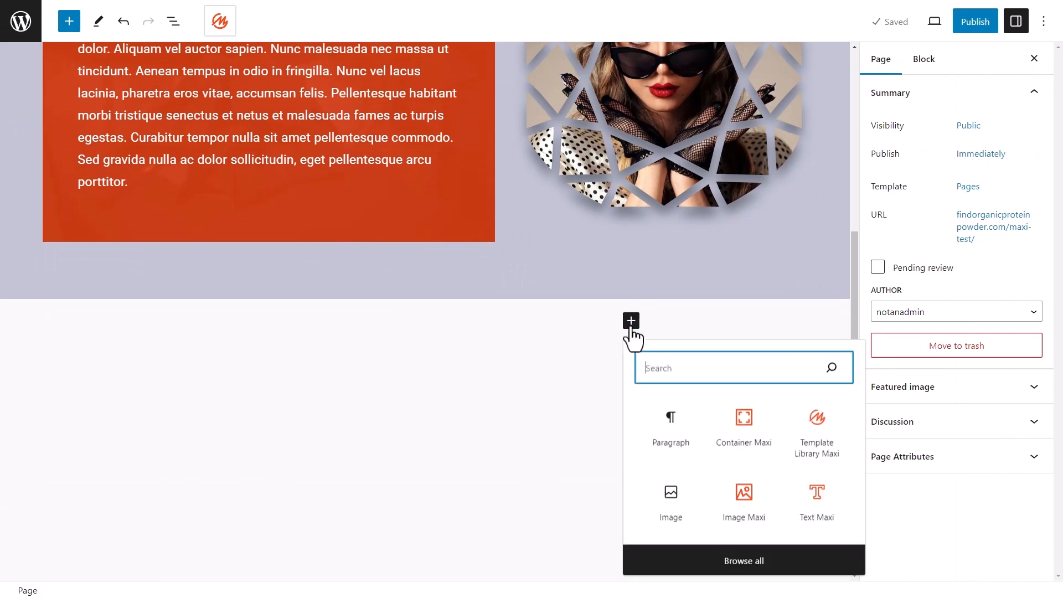
left_click(691, 558)
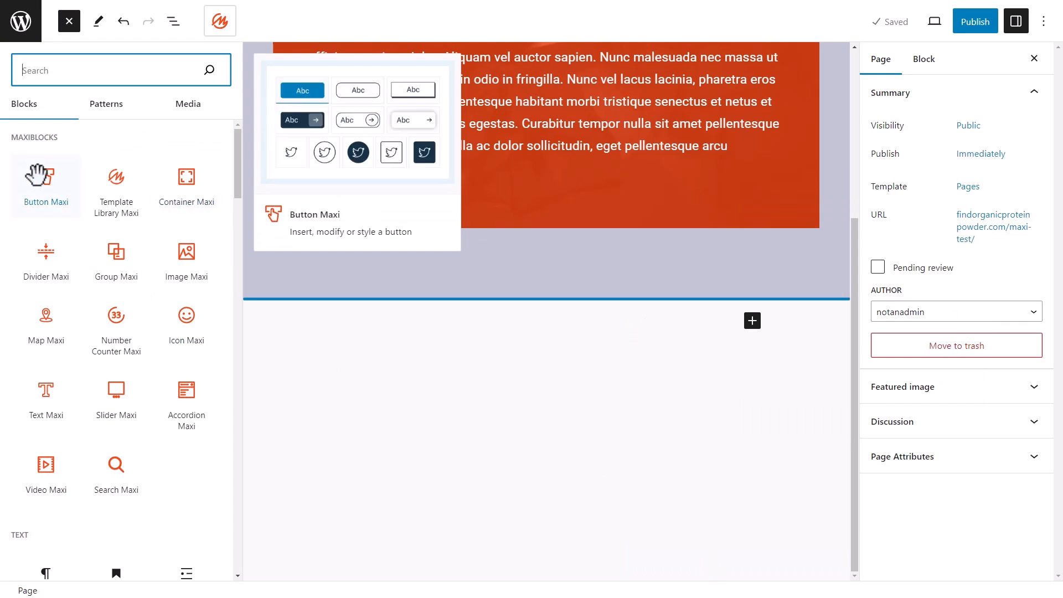
left_click(38, 176)
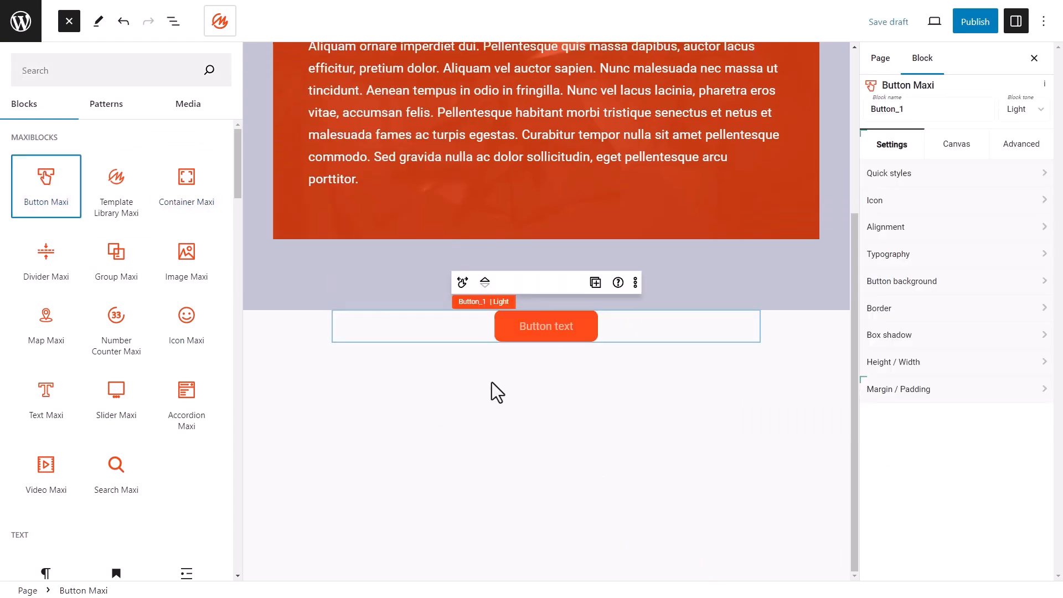
left_click(556, 329)
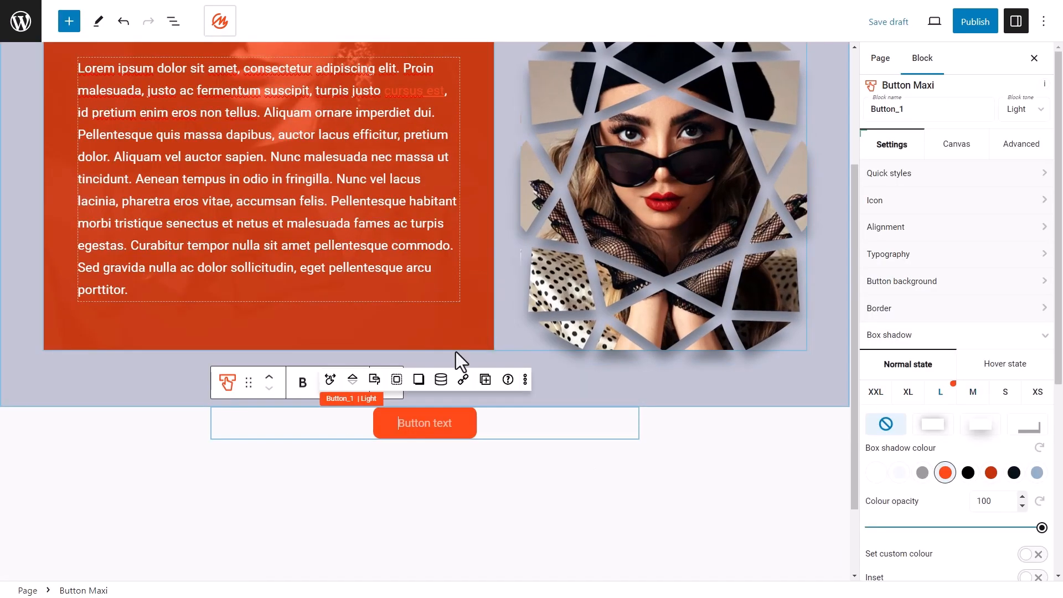
left_click(419, 381)
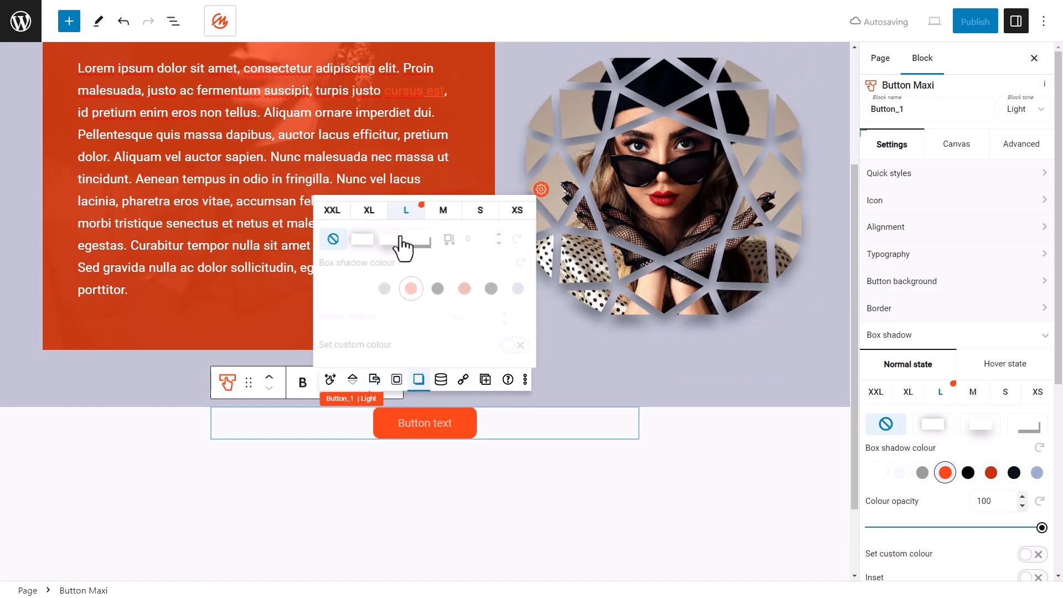
left_click(540, 465)
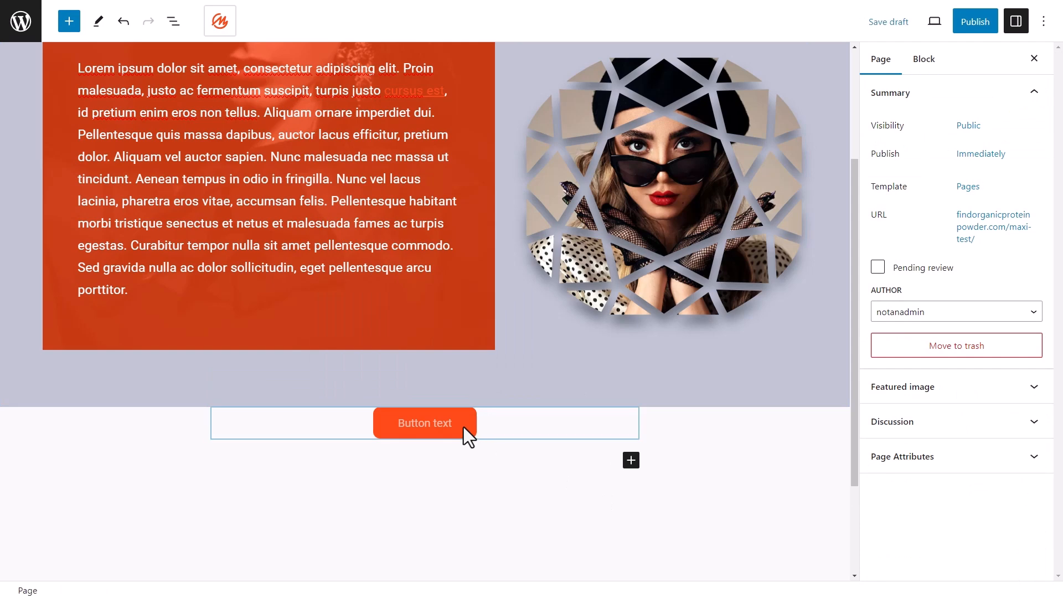
Step: Move the button block into the container's first column, directly beneath the Lorem ipsum text
left_click(463, 426)
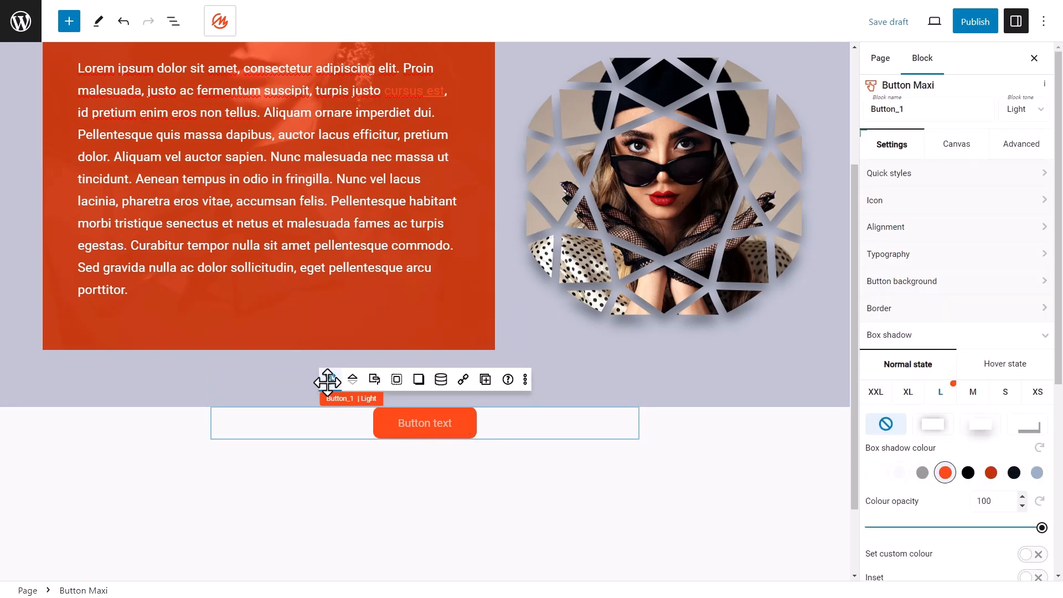
left_click_drag(328, 382, 259, 361)
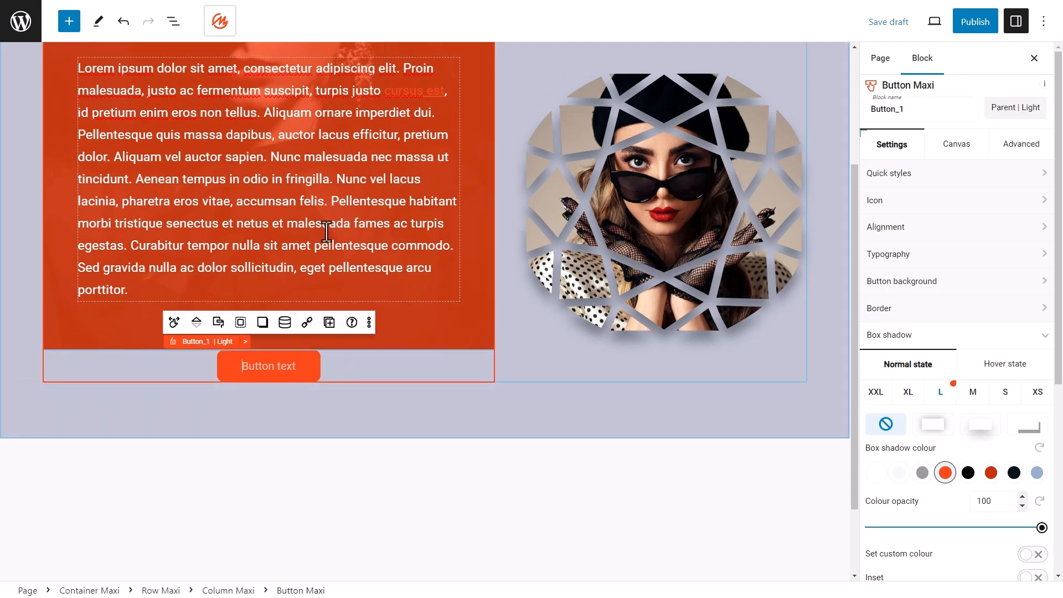
left_click(470, 304)
scroll(353, 189, "up", 2)
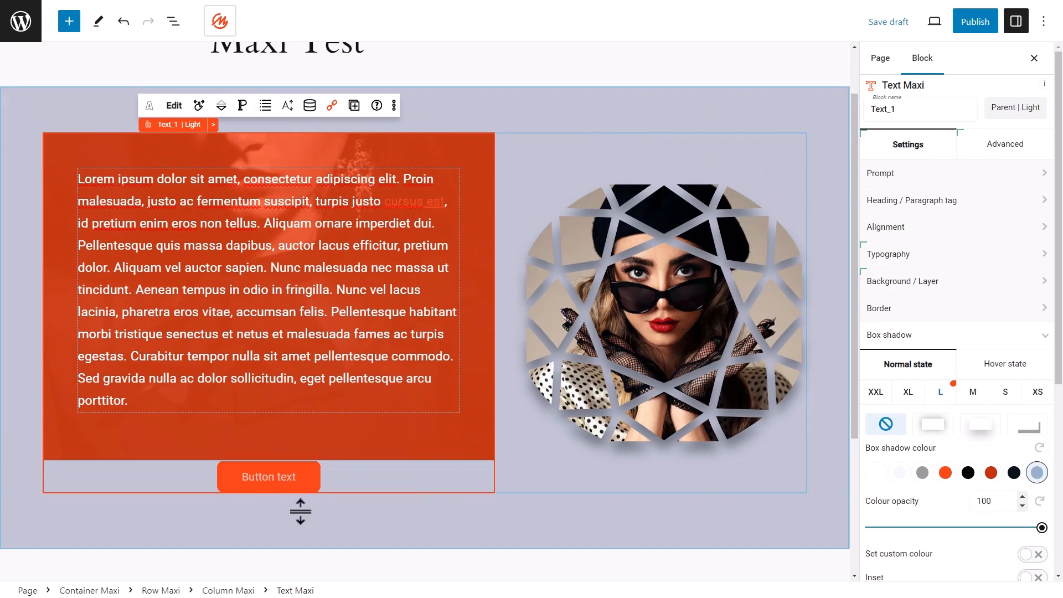
Step: Add a background colour layer to the button's parent column in the near-black palette colour beside the light blue
left_click(283, 478)
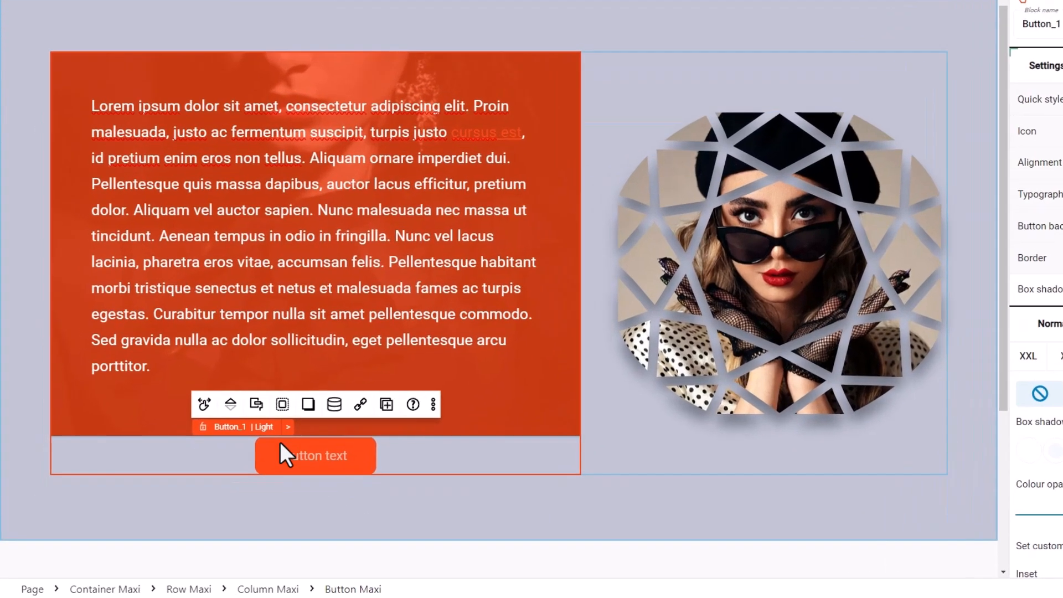
left_click(246, 452)
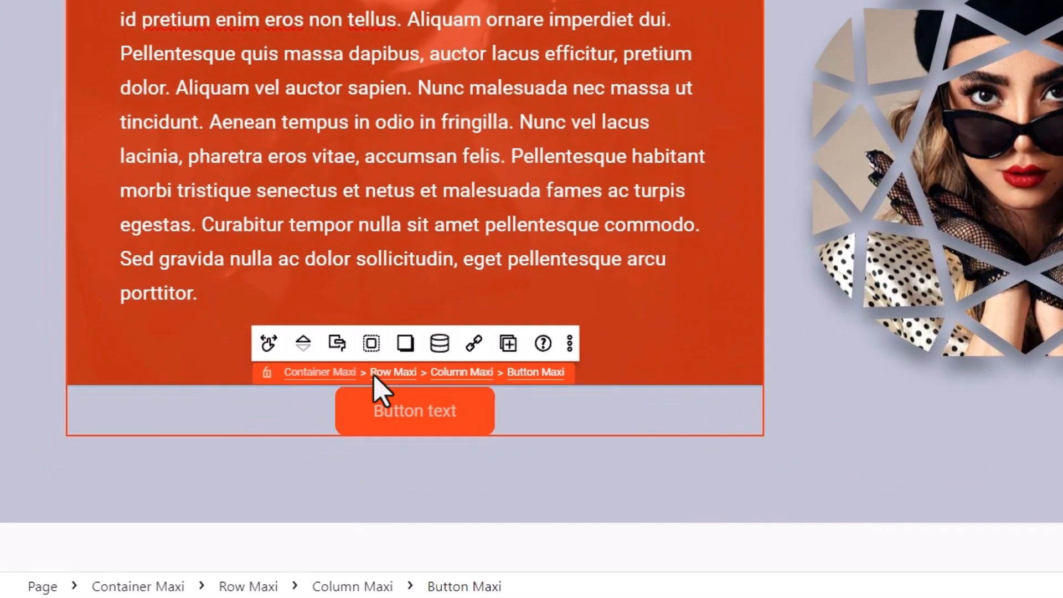
left_click(473, 373)
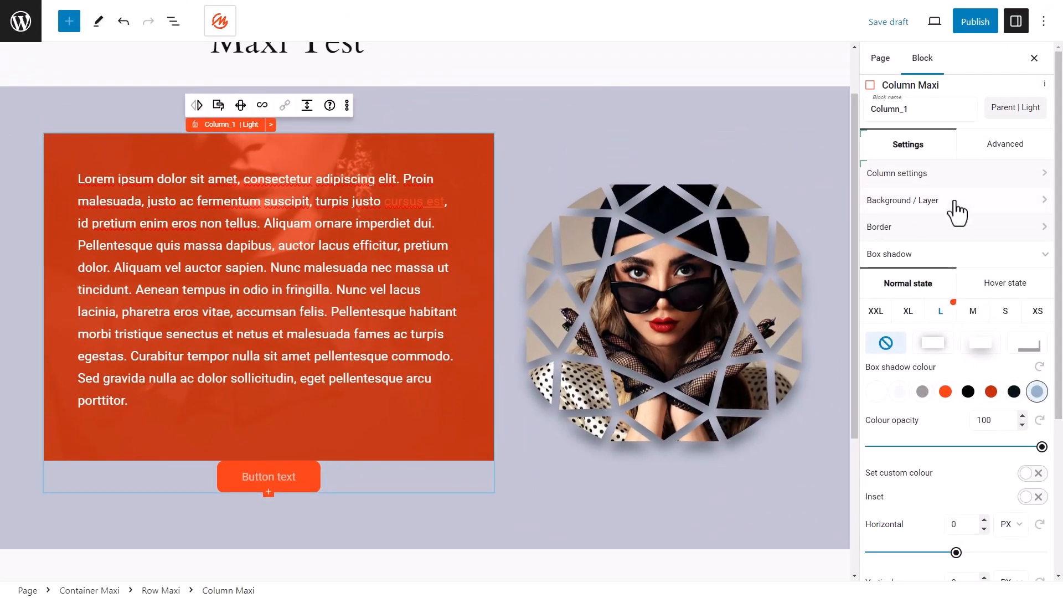
left_click(957, 213)
left_click(945, 268)
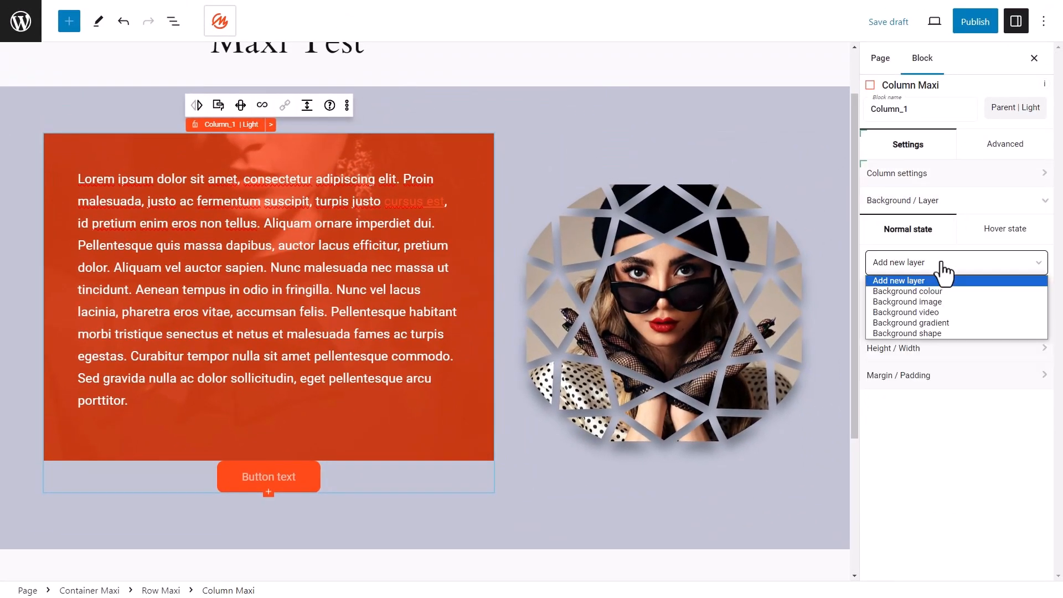
left_click(941, 294)
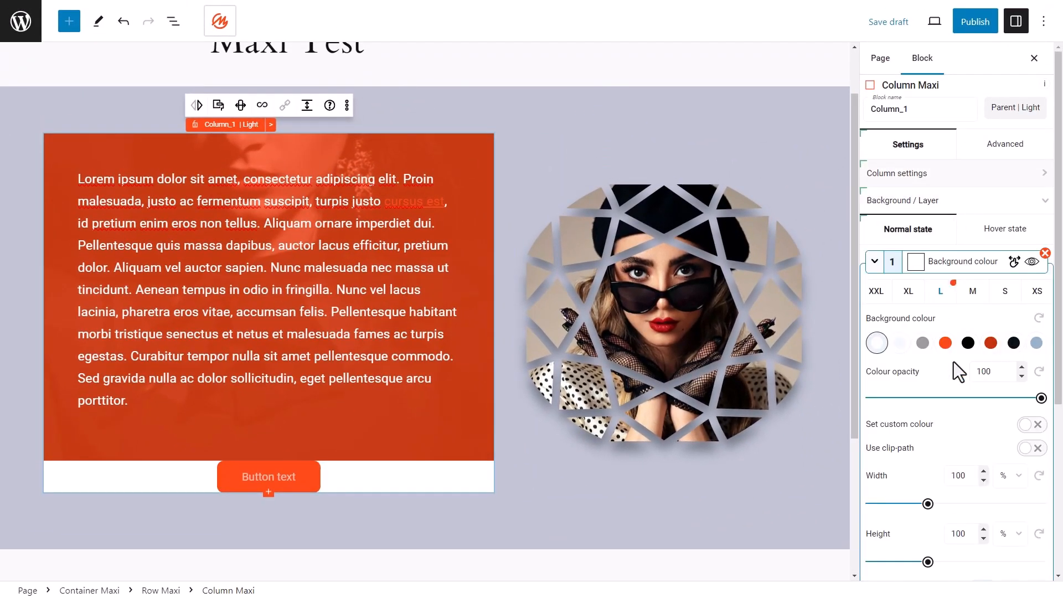
left_click(1014, 343)
Step: Set an equal margin of 22 px around the button and change its text to "Click here"
left_click(451, 476)
scroll(944, 412, "down", 3)
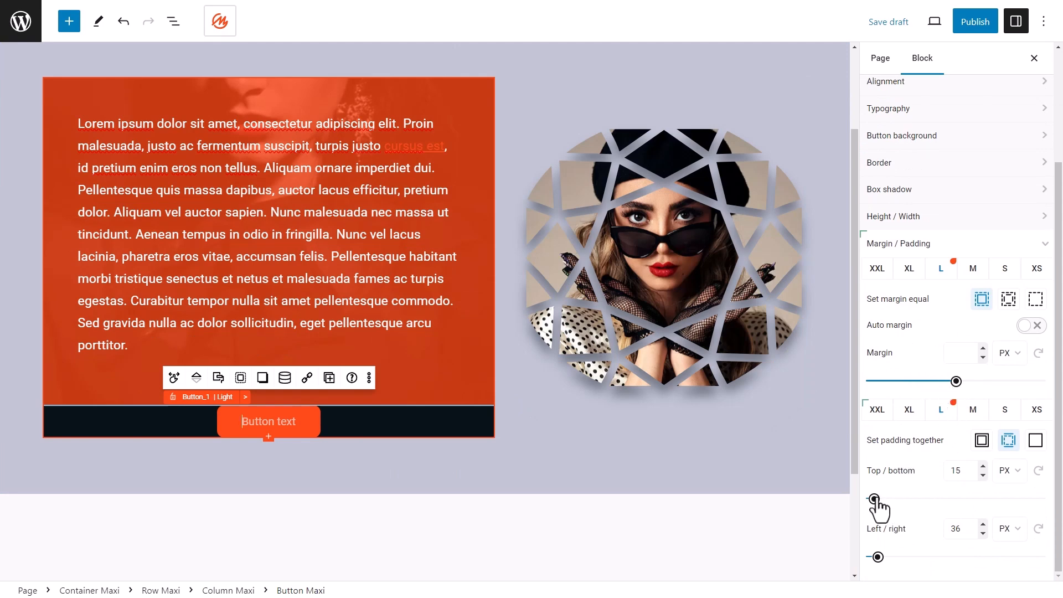
left_click_drag(968, 382, 959, 385)
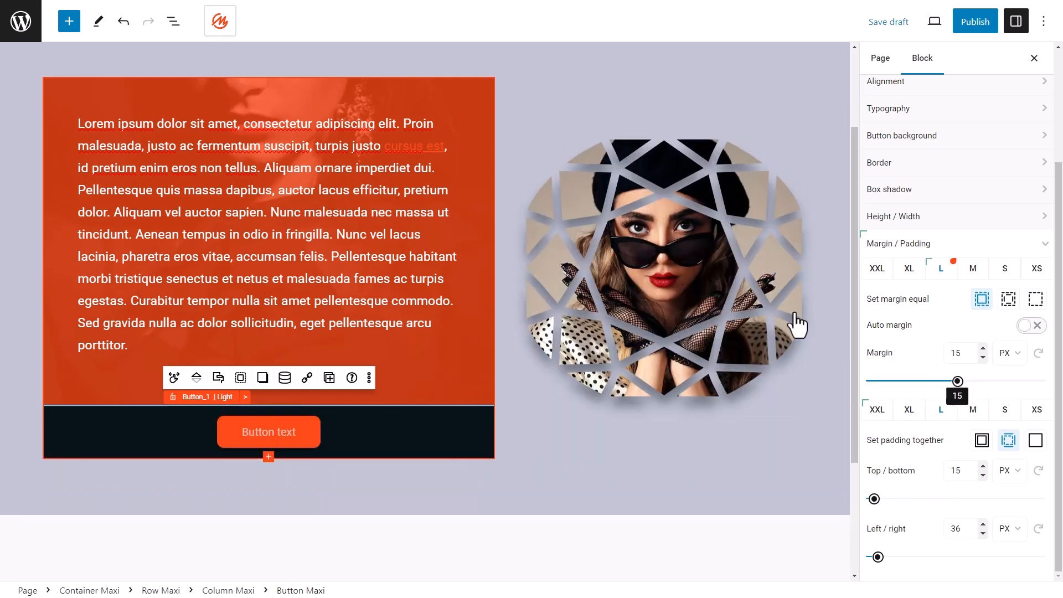
left_click(123, 21)
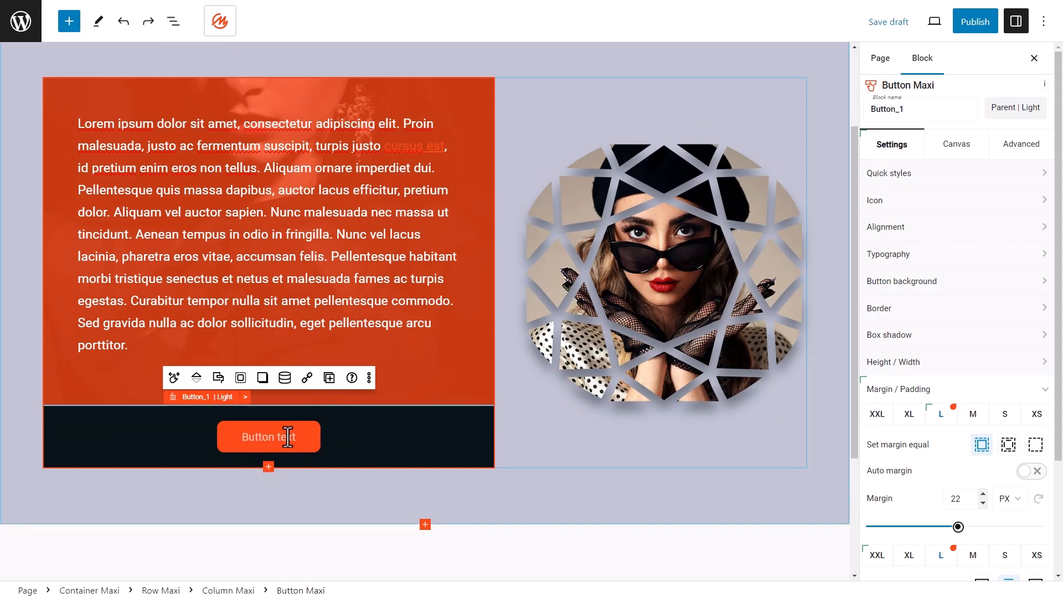
type("Click here")
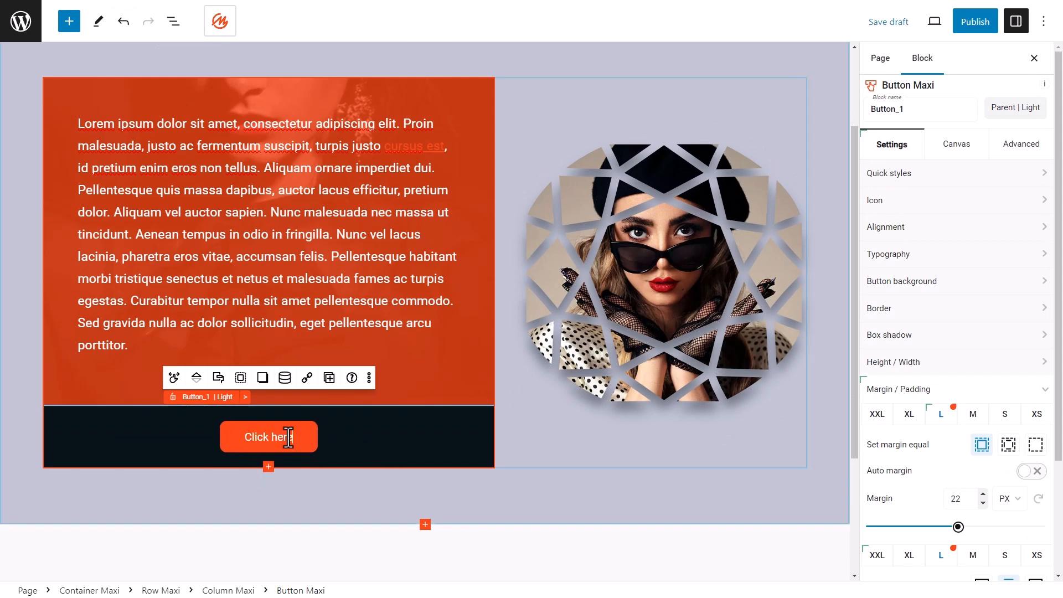
Step: Try several quick styles on the button and finish with the filled square icon-only style
left_click(1022, 144)
left_click(957, 144)
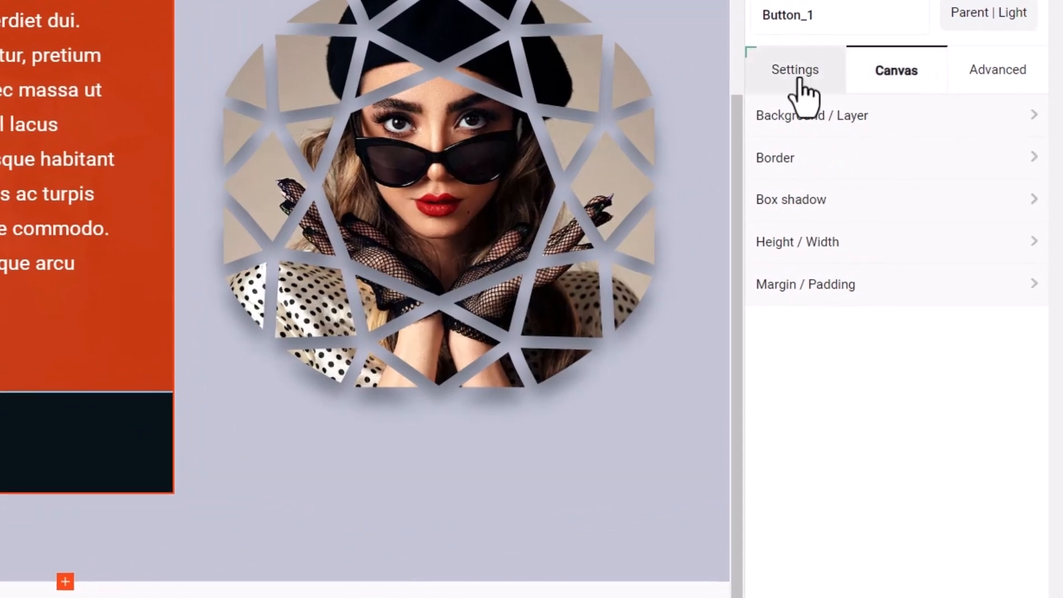
left_click(799, 80)
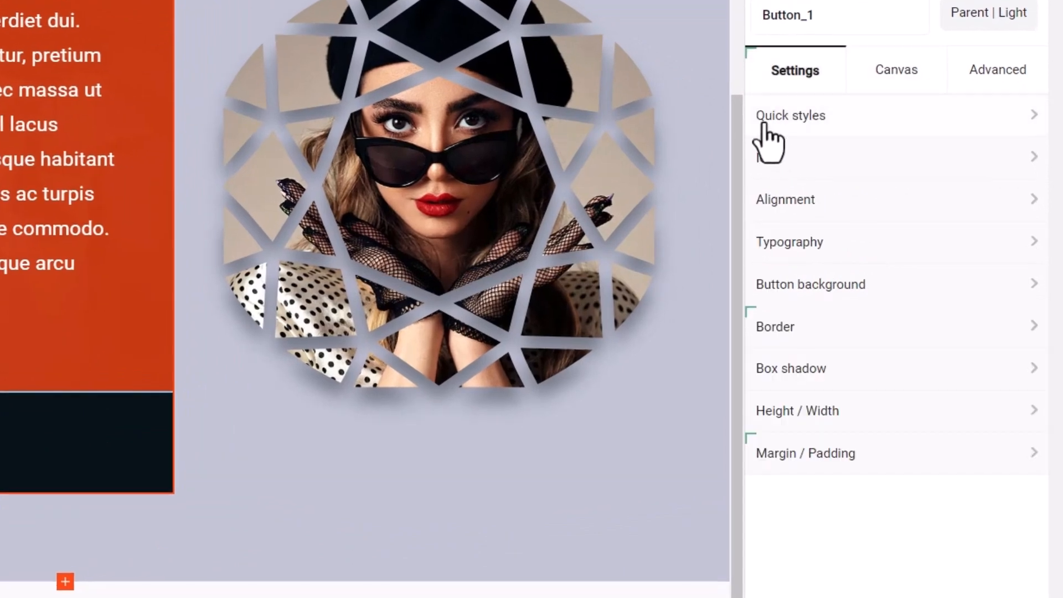
left_click(764, 123)
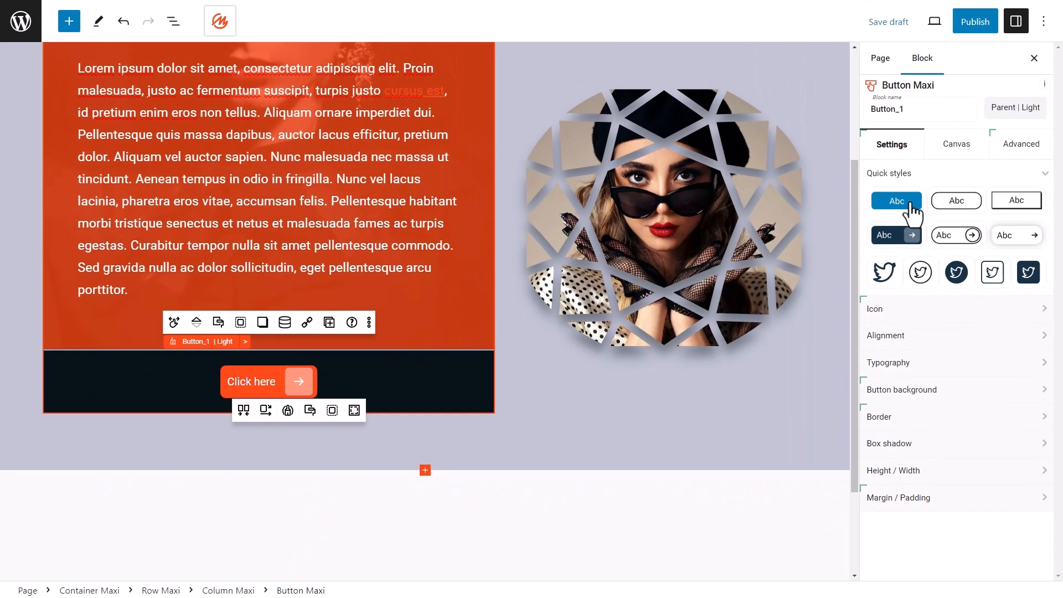
left_click(910, 204)
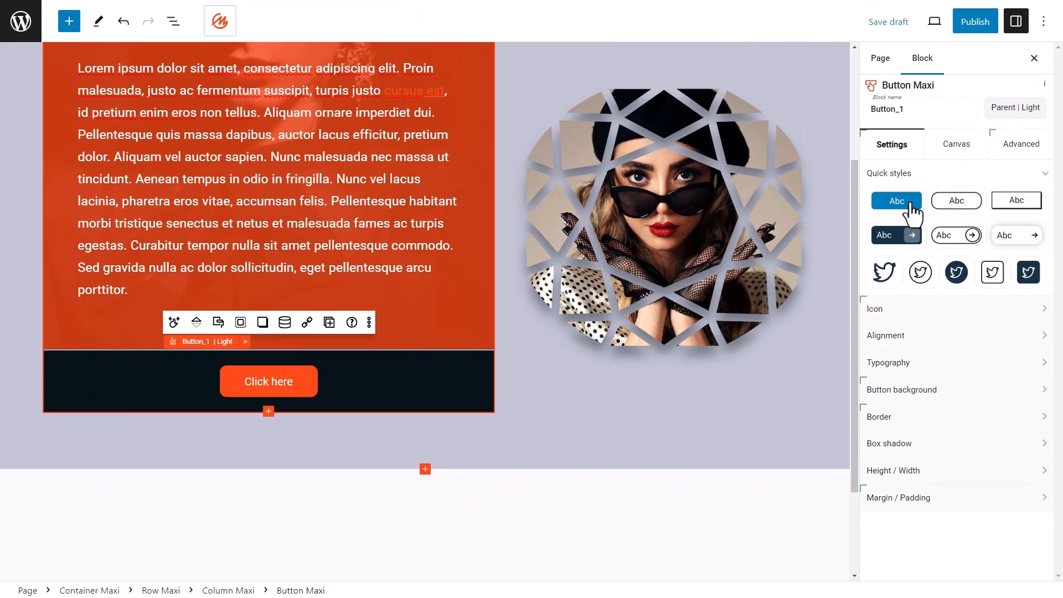
left_click(955, 207)
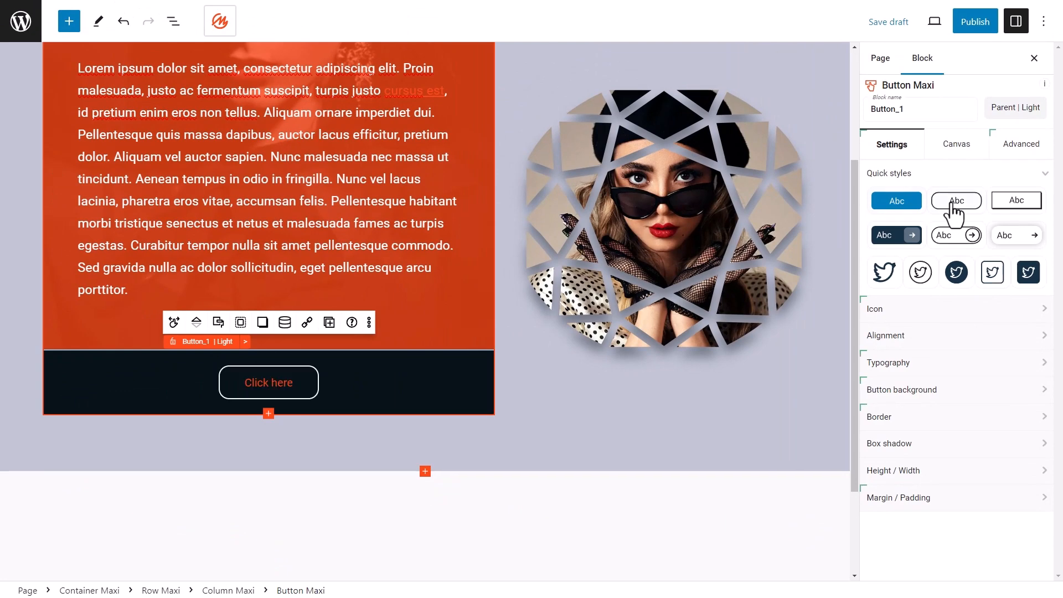
left_click(1028, 249)
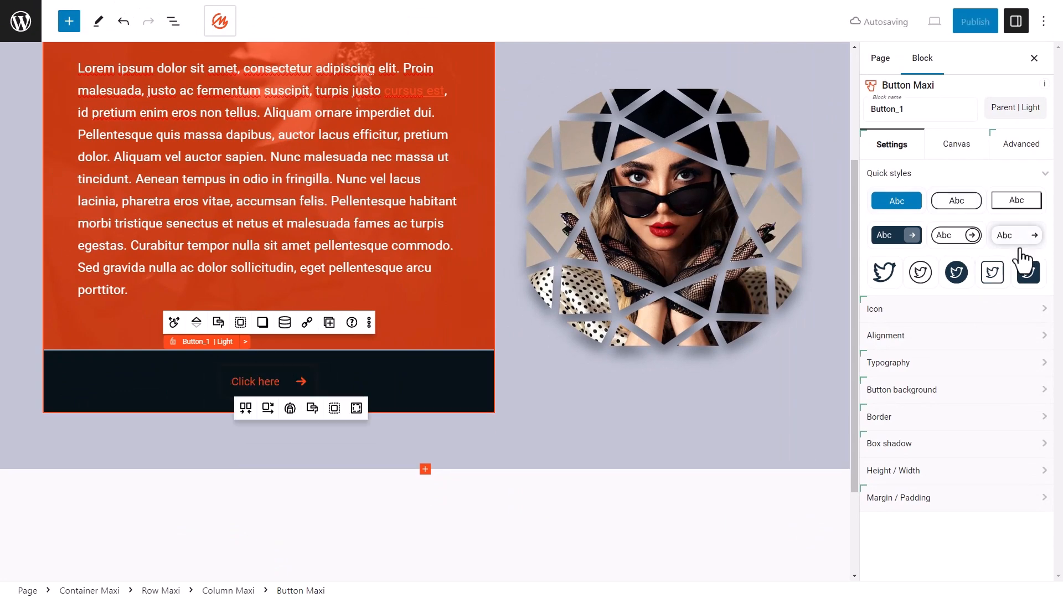
left_click(1029, 282)
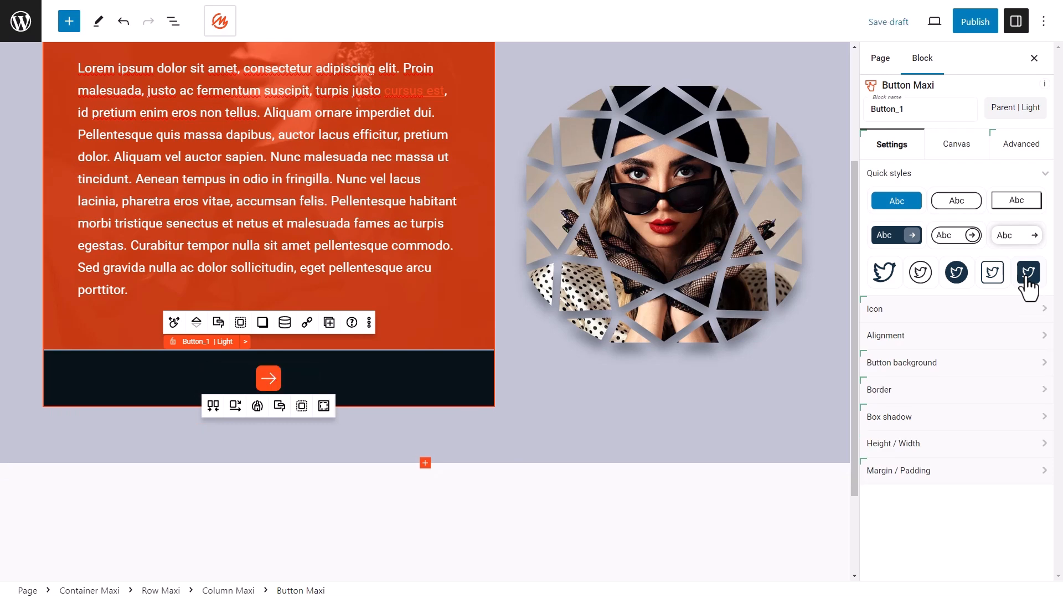
Step: Replace the button's arrow icon with the open-mouthed smiley face from the line icons in the icon library
left_click(886, 314)
left_click(917, 275)
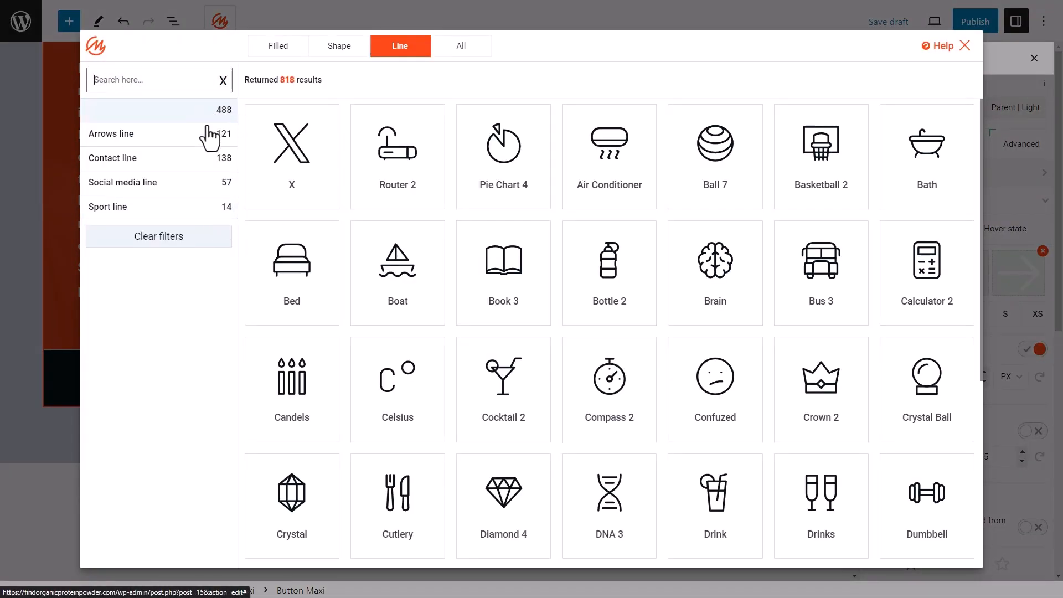
scroll(368, 285, "down", 10)
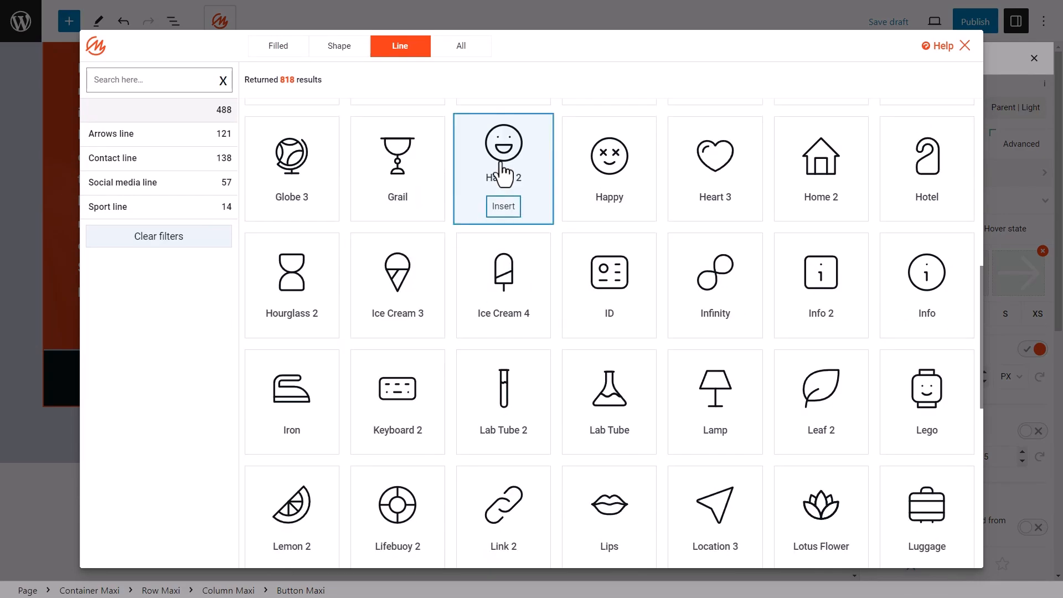
left_click(504, 206)
left_click(510, 213)
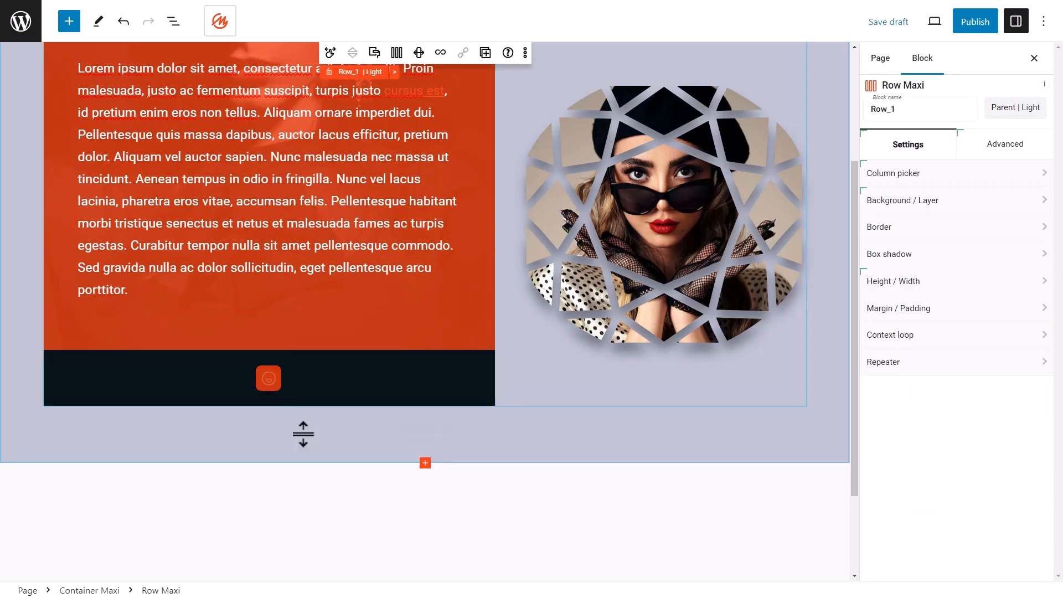
scroll(637, 375, "up", 3)
scroll(344, 249, "down", 5)
scroll(360, 260, "up", 4)
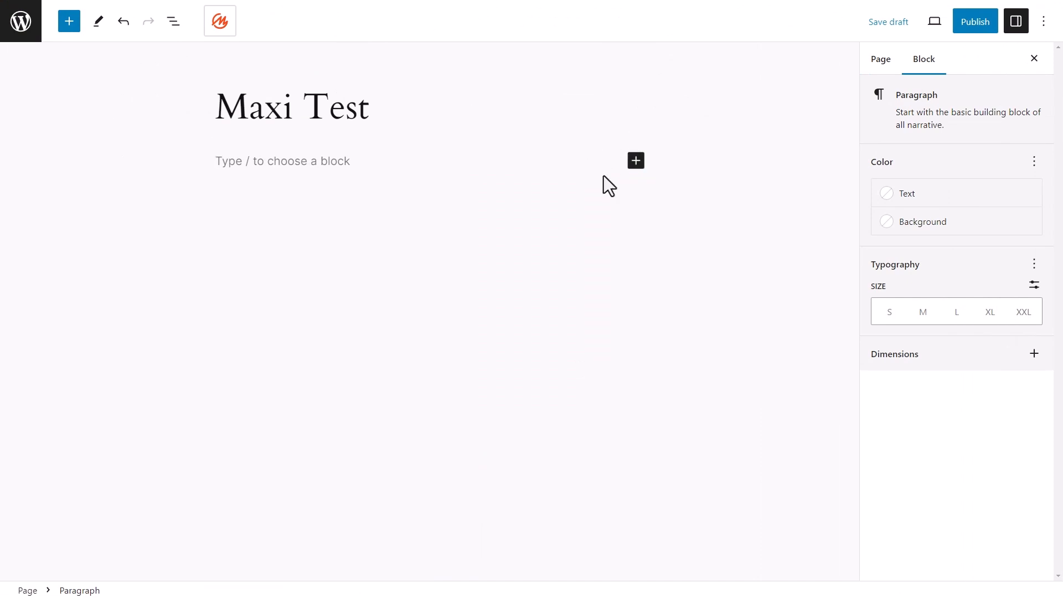
Step: Browse the full block list for the Template Library Maxi block and close the list
left_click(636, 162)
left_click(754, 411)
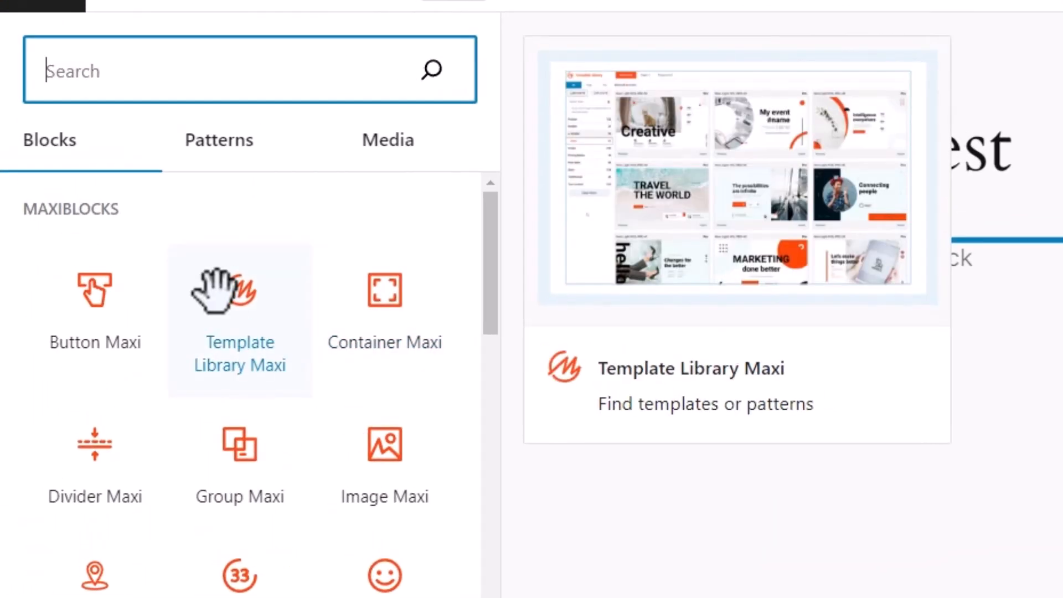
left_click(150, 58)
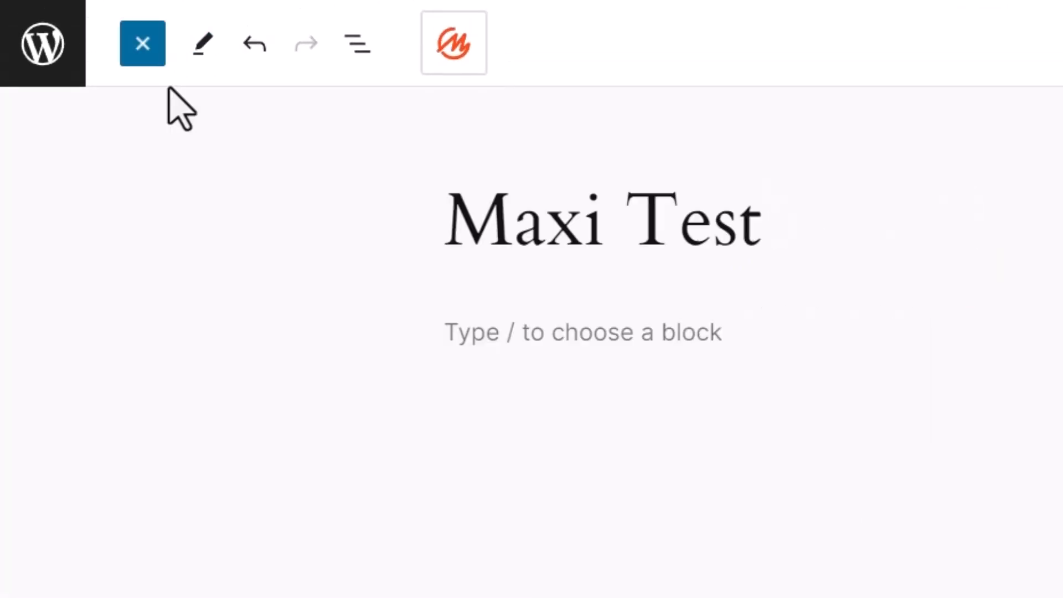
Step: Open the template library, filter its patterns to Pro and sign in with the Pro user's e-mail
left_click(452, 56)
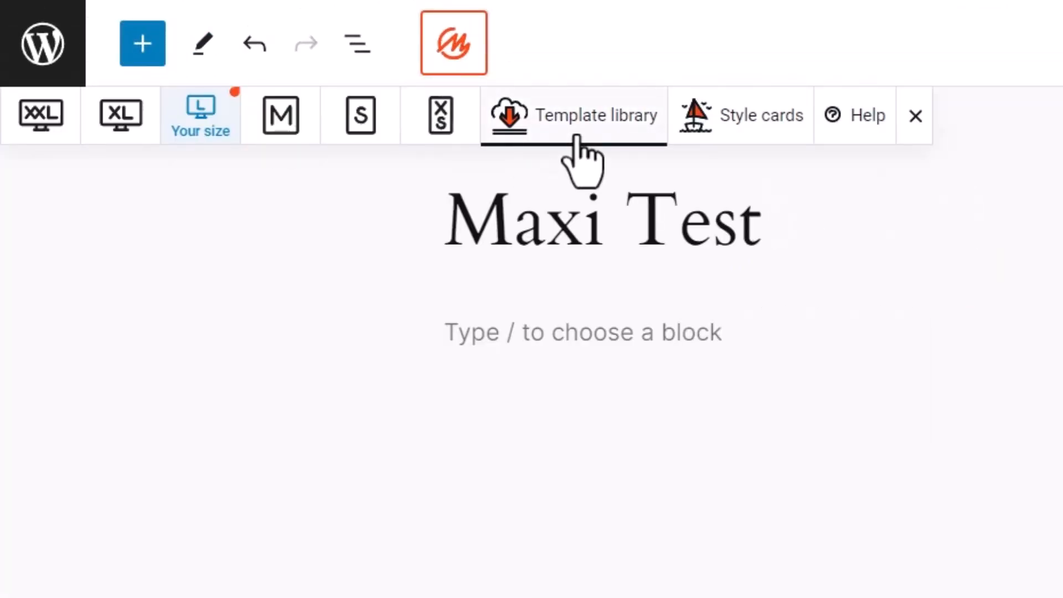
left_click(577, 139)
left_click(214, 84)
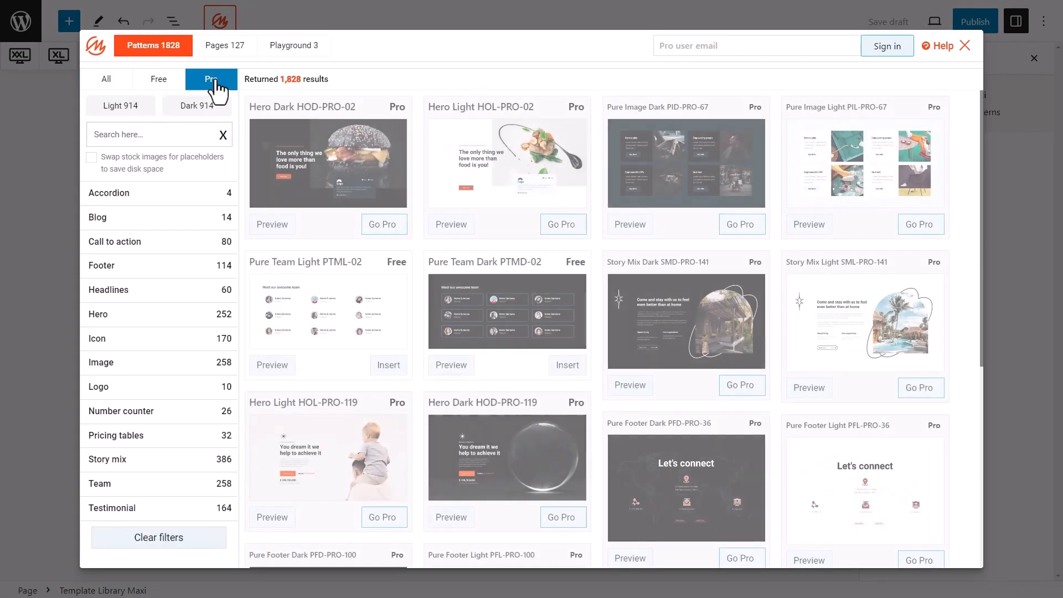
left_click(774, 45)
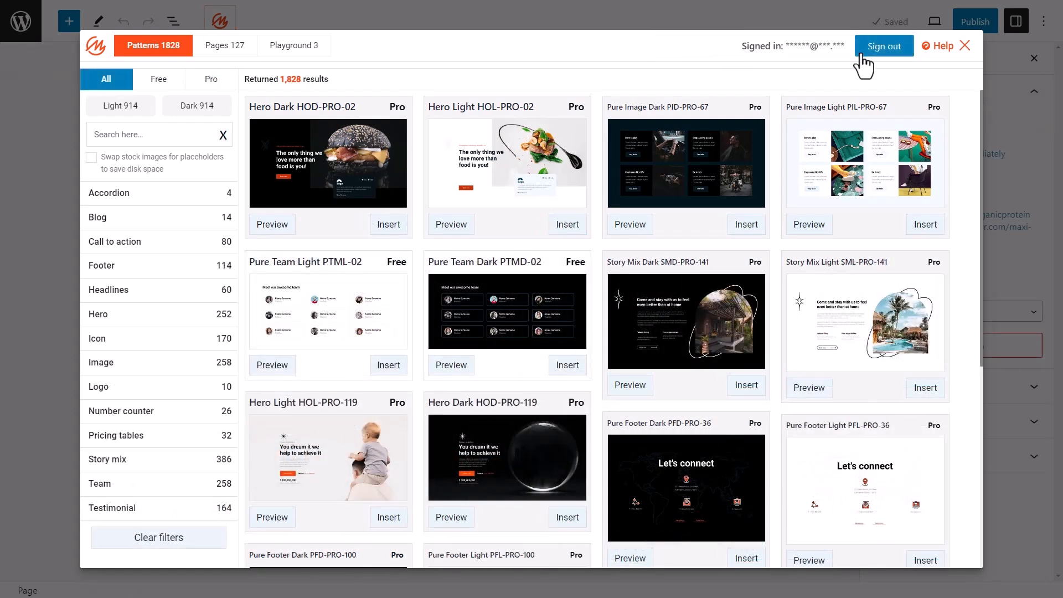
Step: Filter the pattern library to Pro patterns again and browse the listed designs
left_click(216, 84)
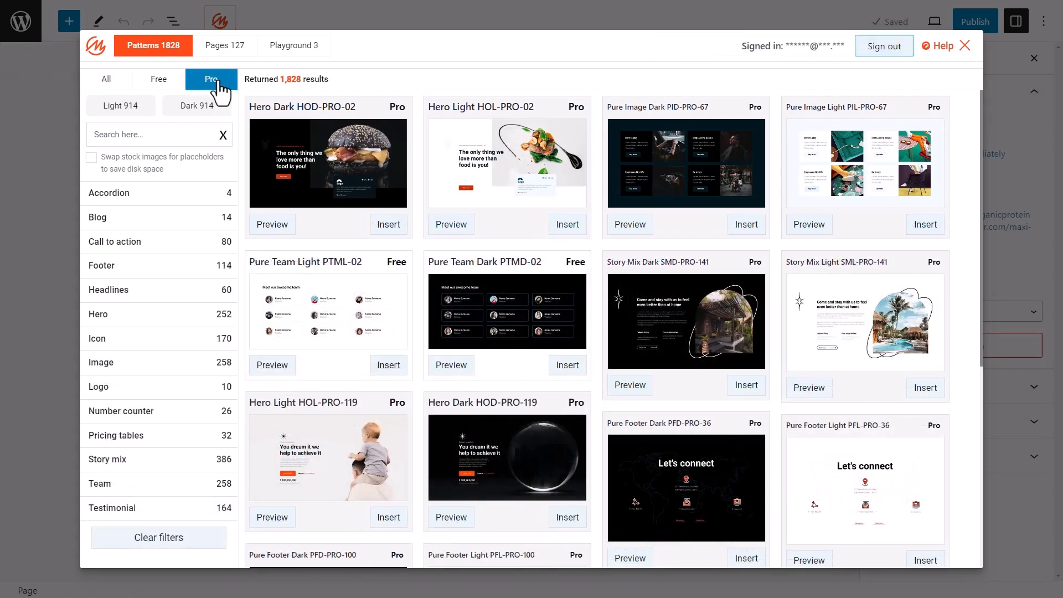
scroll(310, 310, "down", 2)
scroll(315, 316, "down", 5)
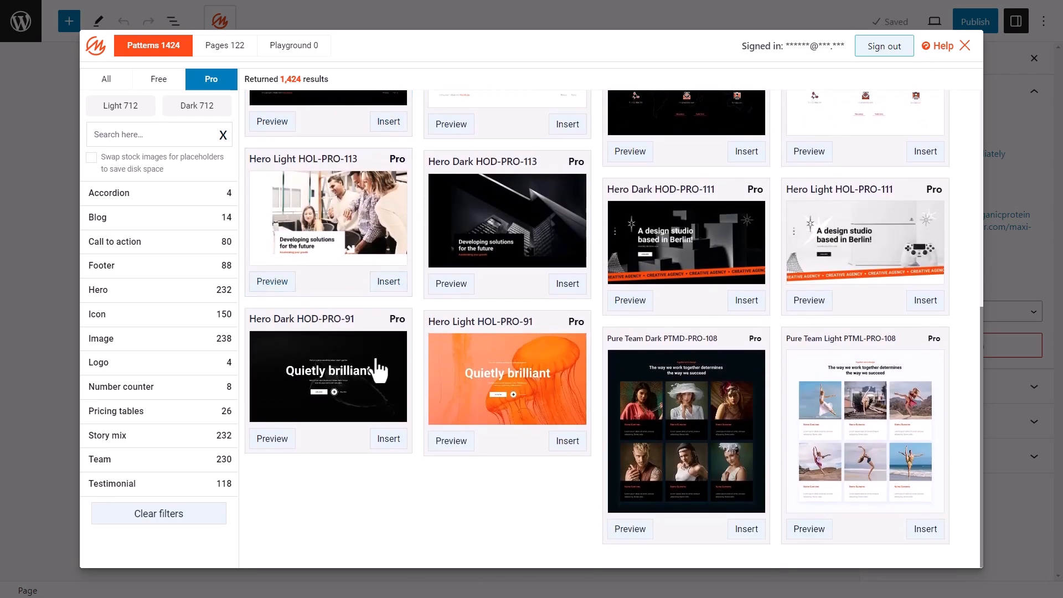
scroll(372, 365, "up", 5)
Step: Preview the Pure Footer Dark PFD-PRO-36 pattern at tablet, mobile and desktop sizes and insert it into the page
left_click(701, 358)
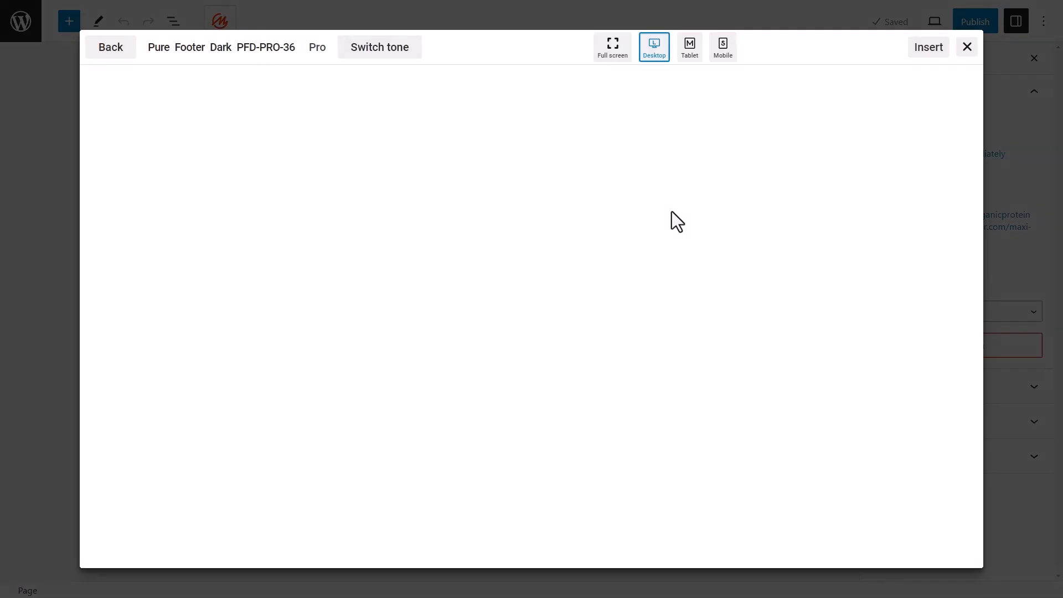
left_click(689, 49)
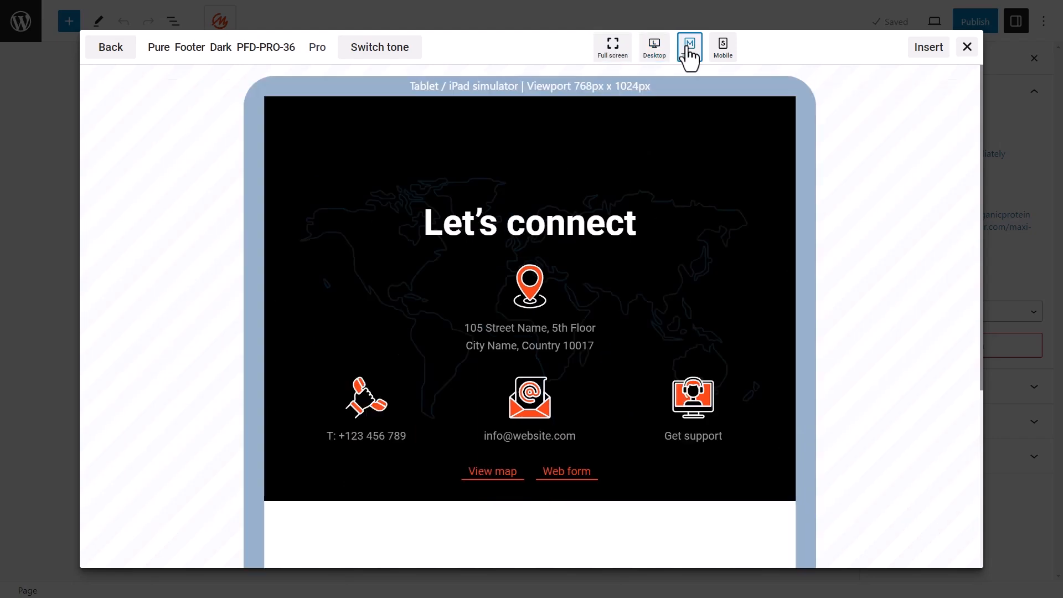
left_click(723, 55)
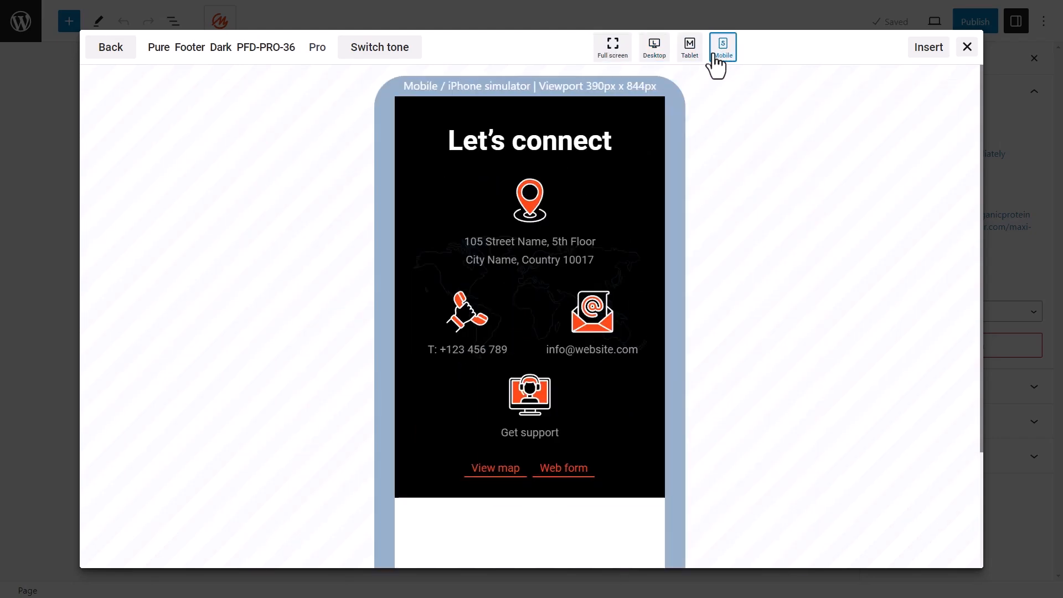
left_click(690, 49)
left_click(654, 51)
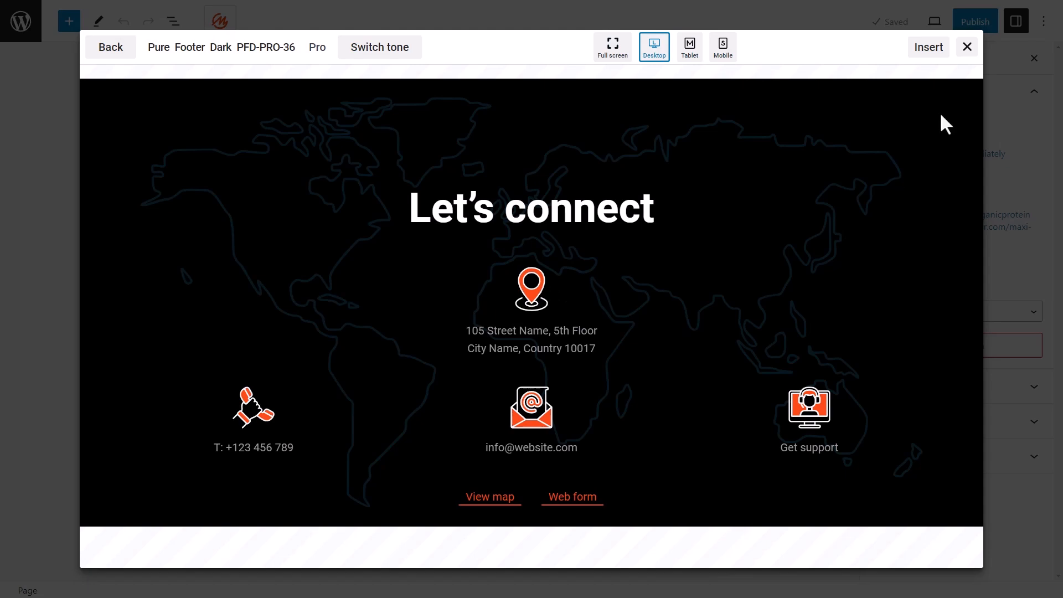
left_click(926, 50)
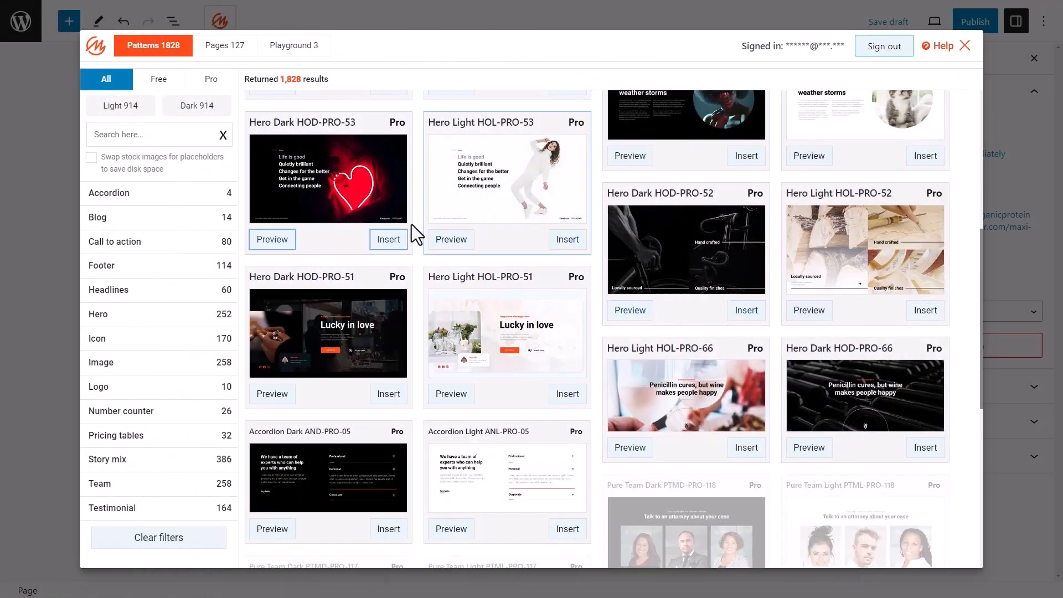
Step: Preview the Hero Dark HOD-PRO-66 pattern and insert it into the page
scroll(646, 256, "down", 3)
left_click(919, 177)
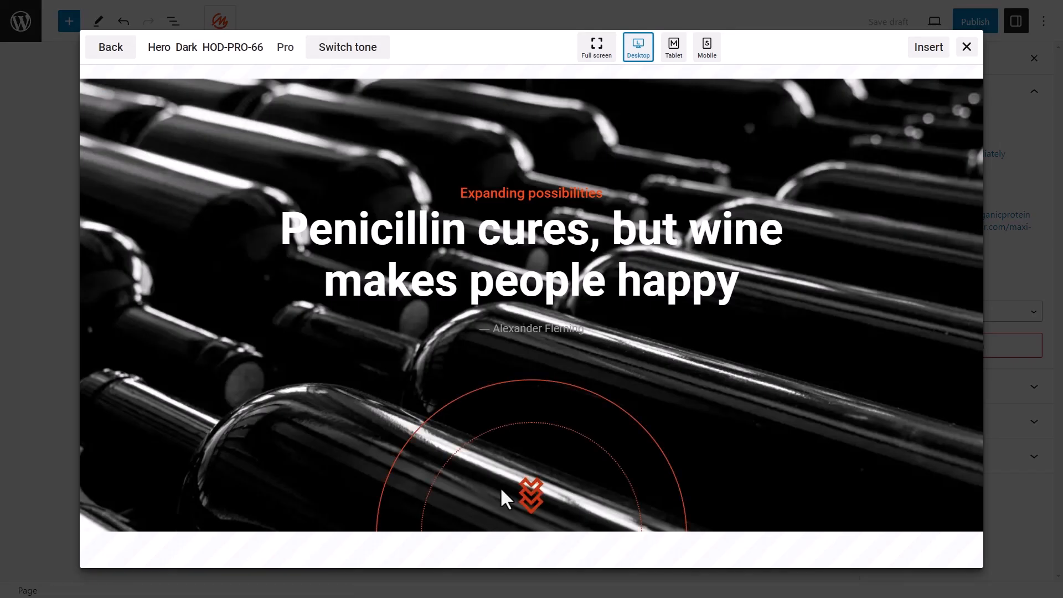
left_click(929, 47)
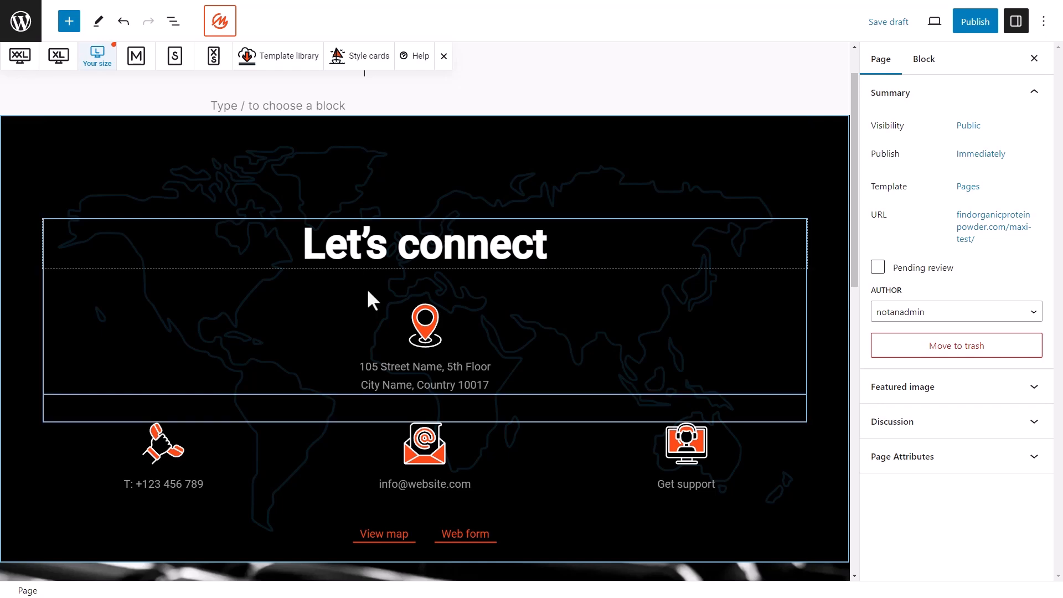
Step: Give the location pin icon under "Let's connect" a custom bright green fill colour
left_click(423, 327)
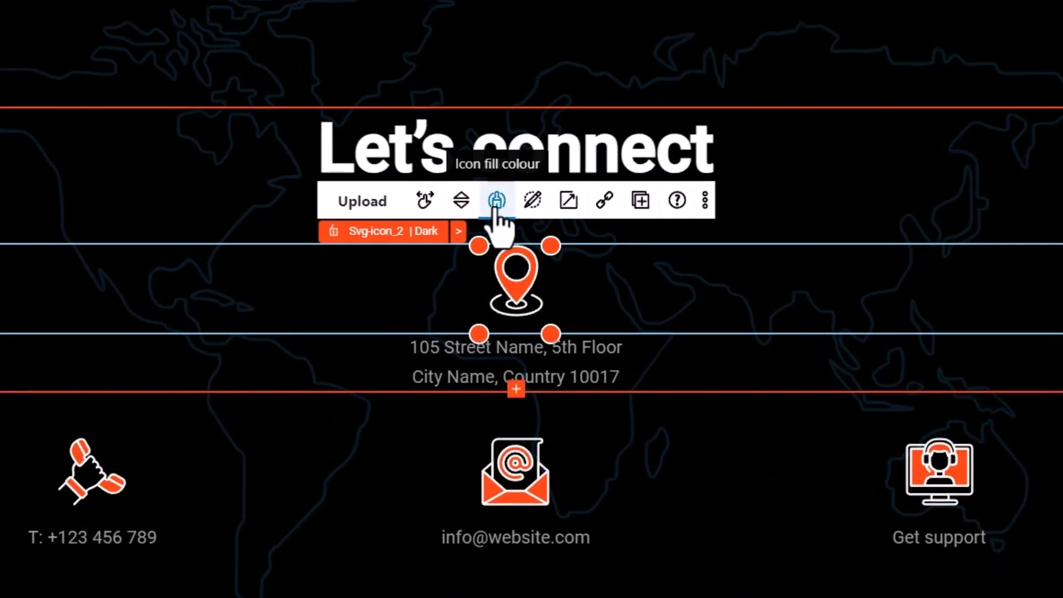
left_click(497, 214)
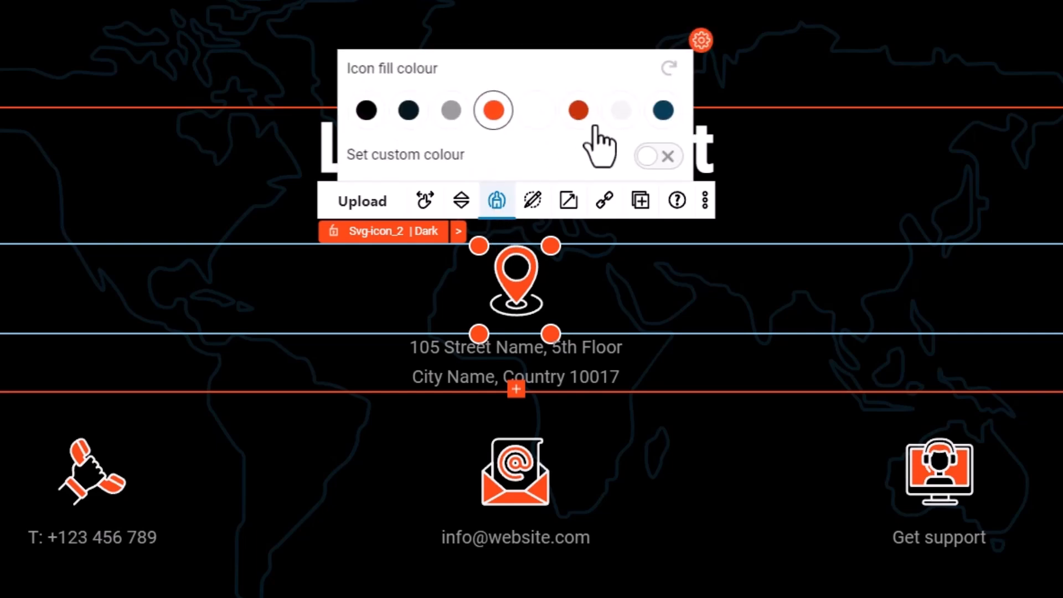
left_click(664, 156)
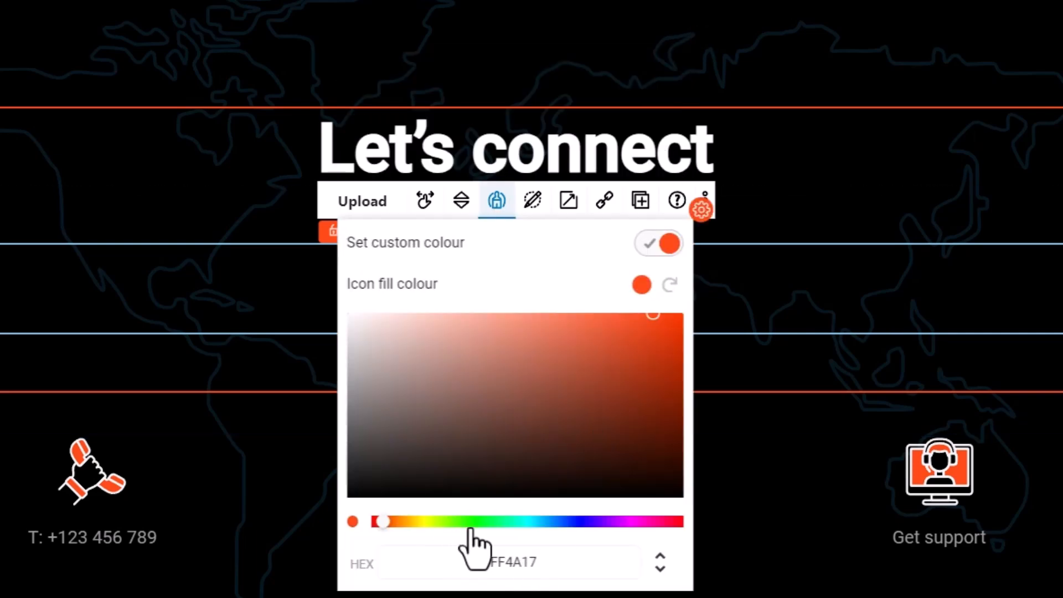
left_click(487, 522)
left_click(683, 252)
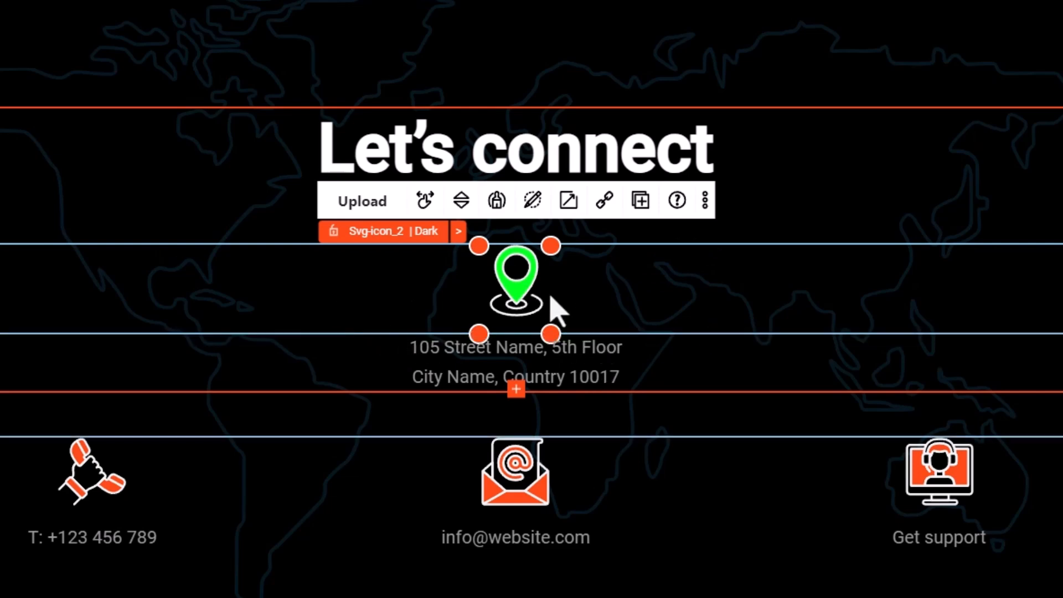
Step: Change the envelope icon's fill to the dark blue palette colour and deselect it
left_click(529, 491)
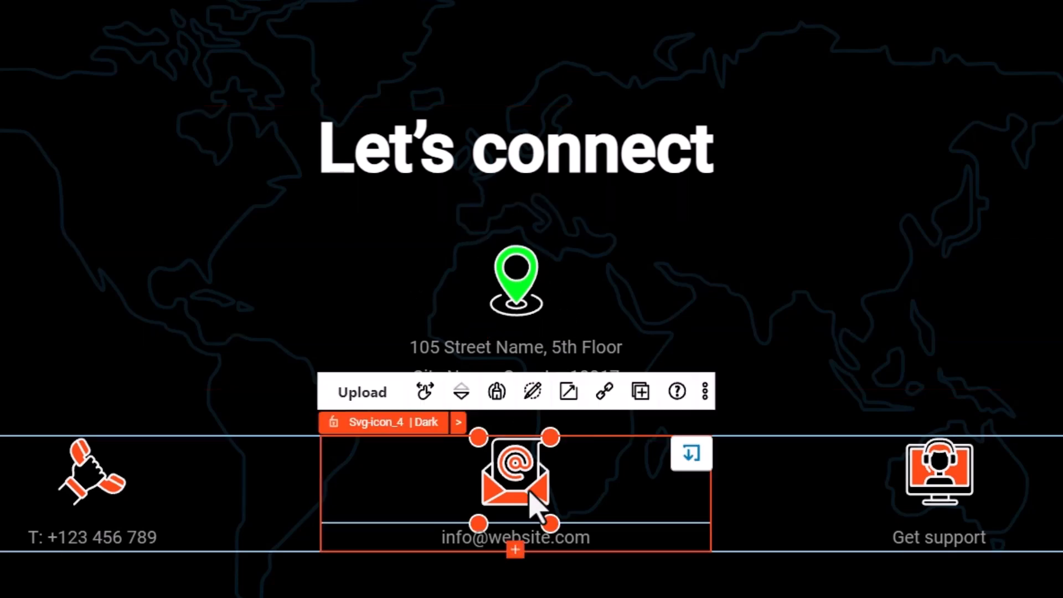
left_click(496, 391)
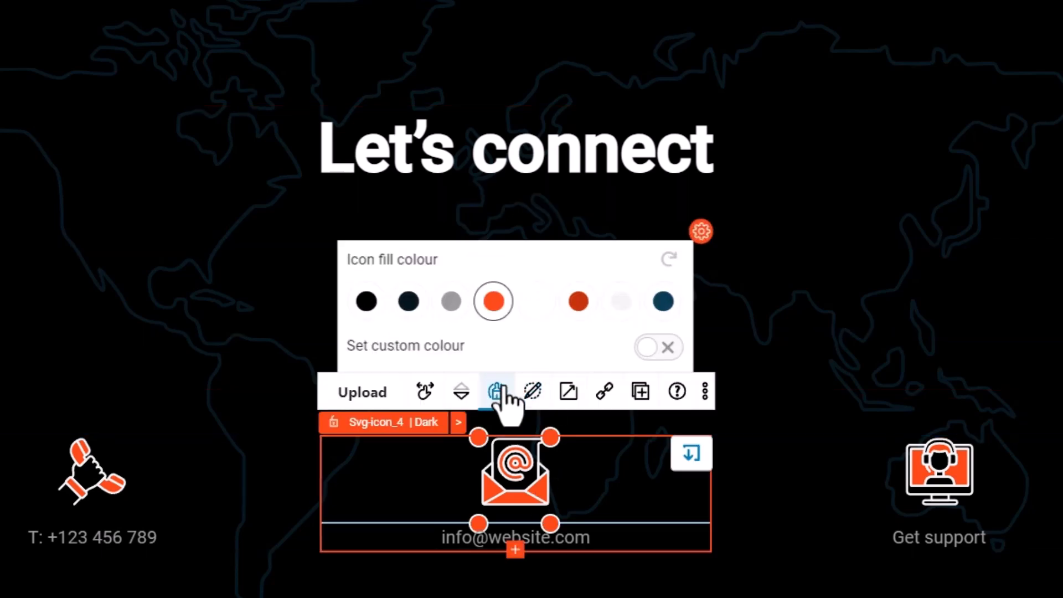
left_click(665, 304)
left_click(327, 456)
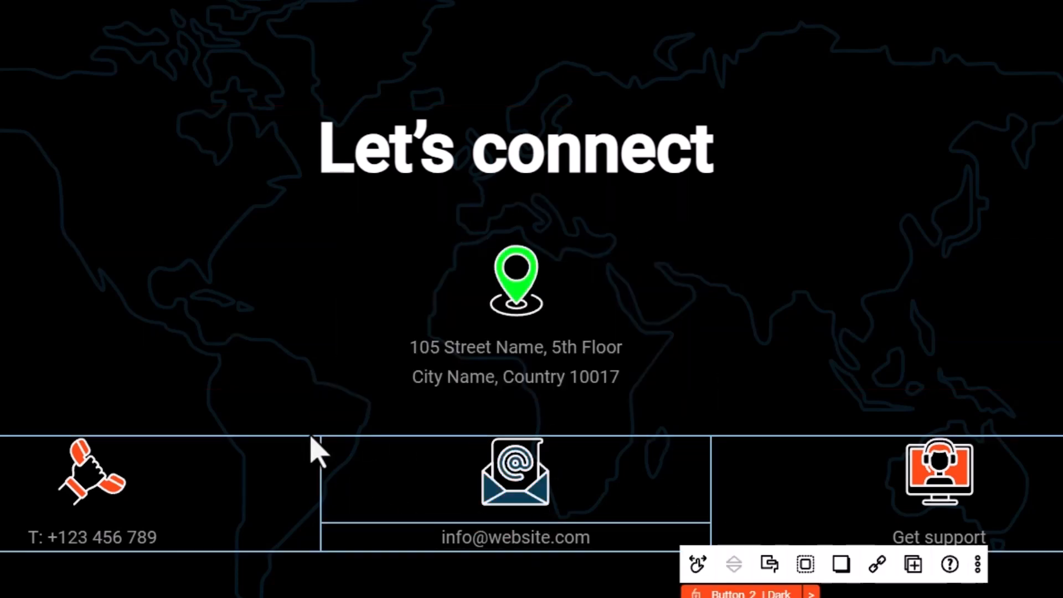
left_click(338, 433)
Step: Replace the background image of the wine-bottle hero container with f740de25-smd-53.webp from the media library
scroll(531, 366, "down", 9)
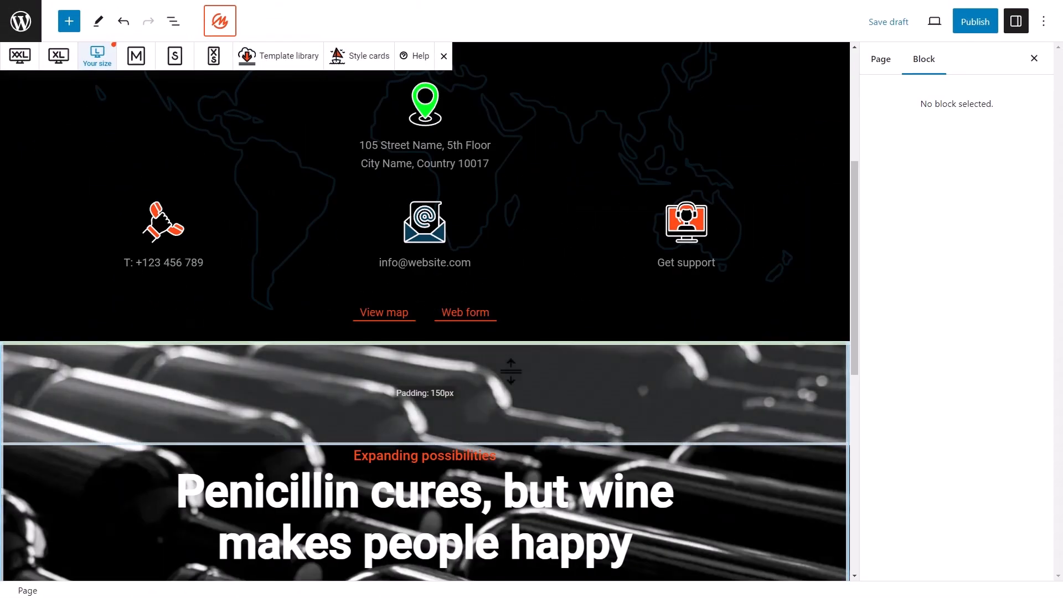
left_click(424, 471)
left_click(644, 309)
scroll(595, 345, "up", 5)
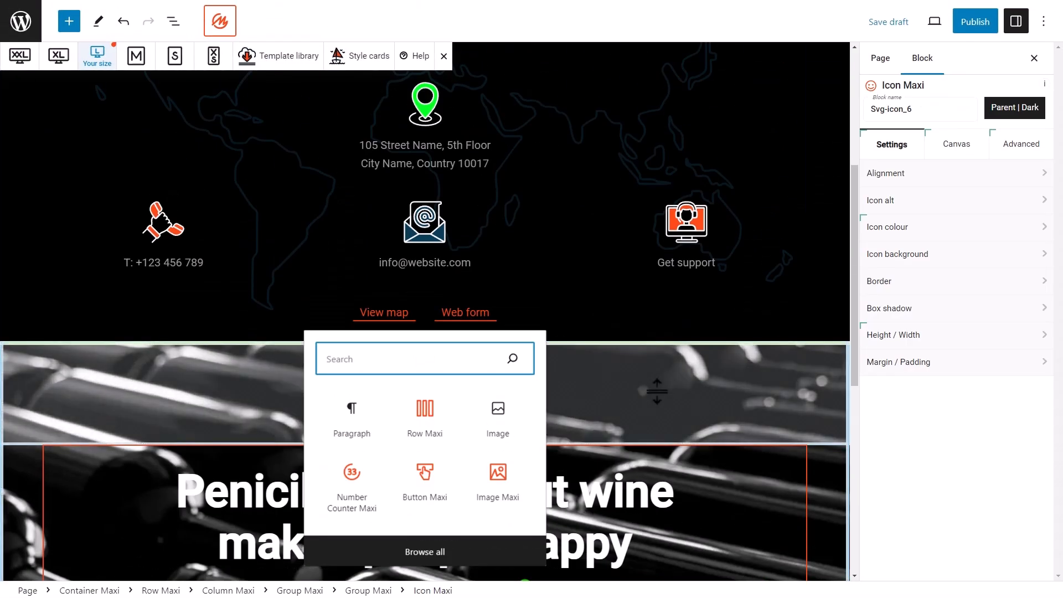
left_click(657, 391)
scroll(138, 293, "down", 4)
scroll(66, 306, "down", 1)
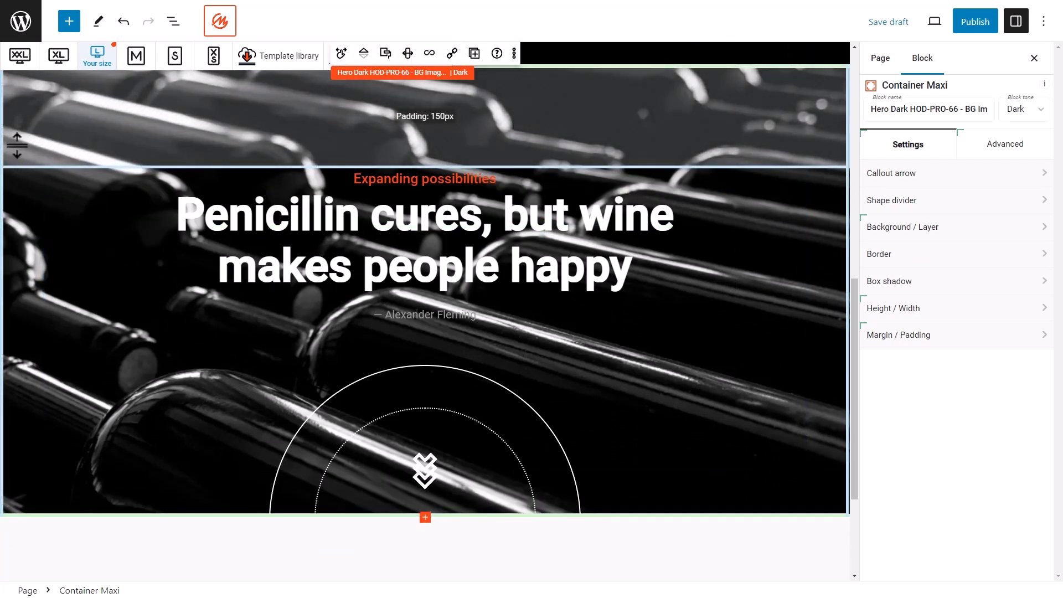
scroll(20, 162, "up", 1)
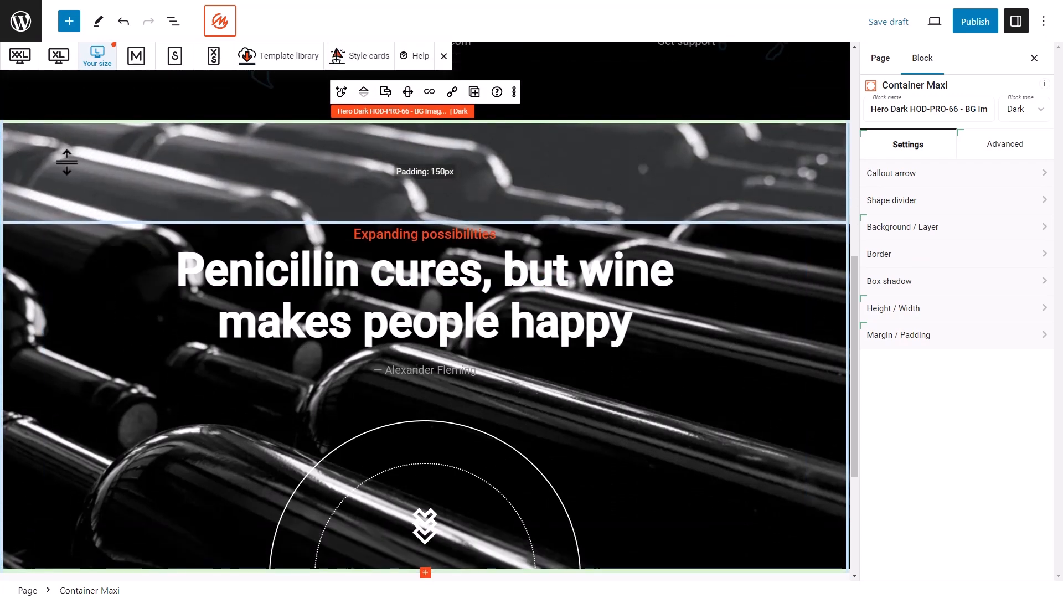
left_click(919, 230)
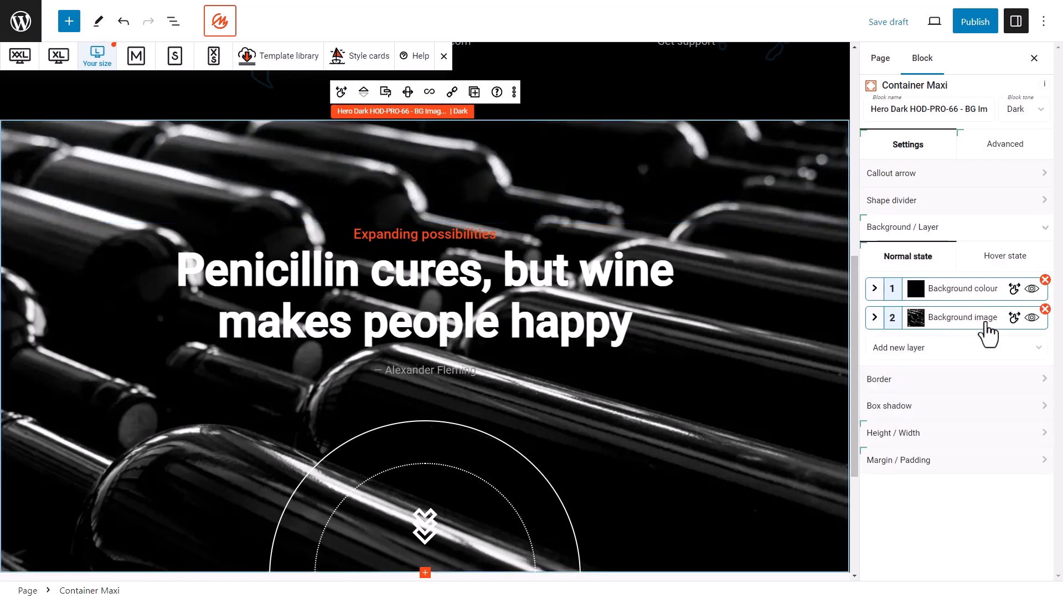
left_click(970, 319)
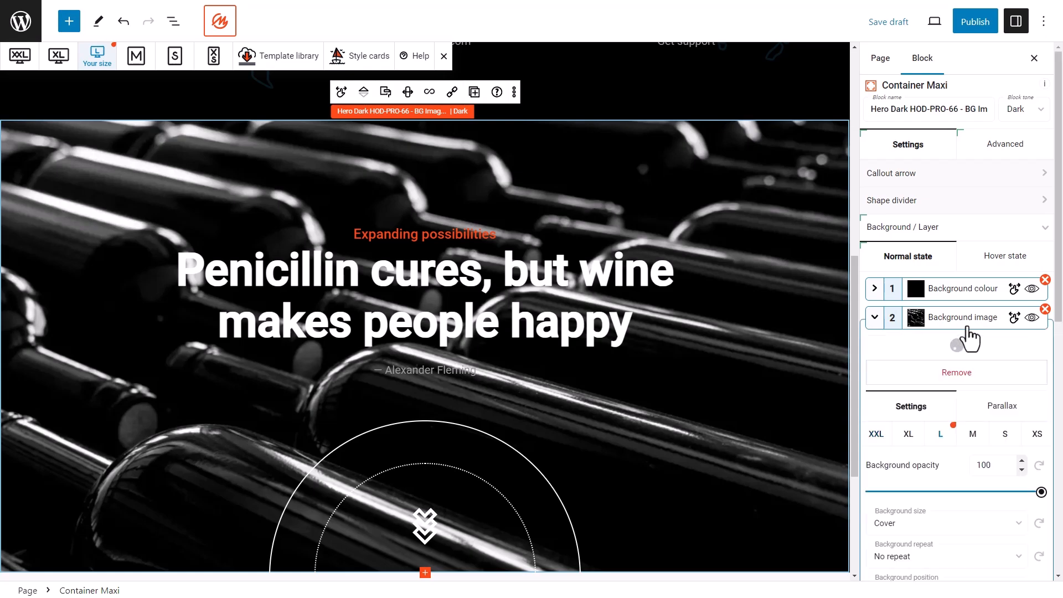
left_click(971, 338)
left_click(680, 178)
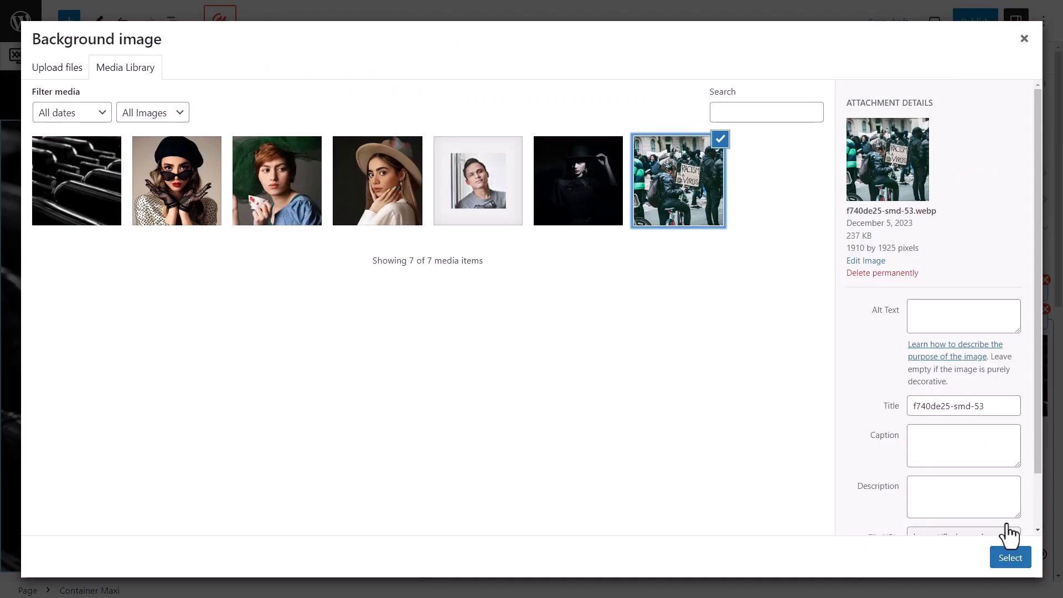
left_click(1011, 556)
Step: Stack the hero container's background colour layer over its image layer and set the colour opacity to 83
scroll(957, 287, "up", 4)
left_click(942, 248)
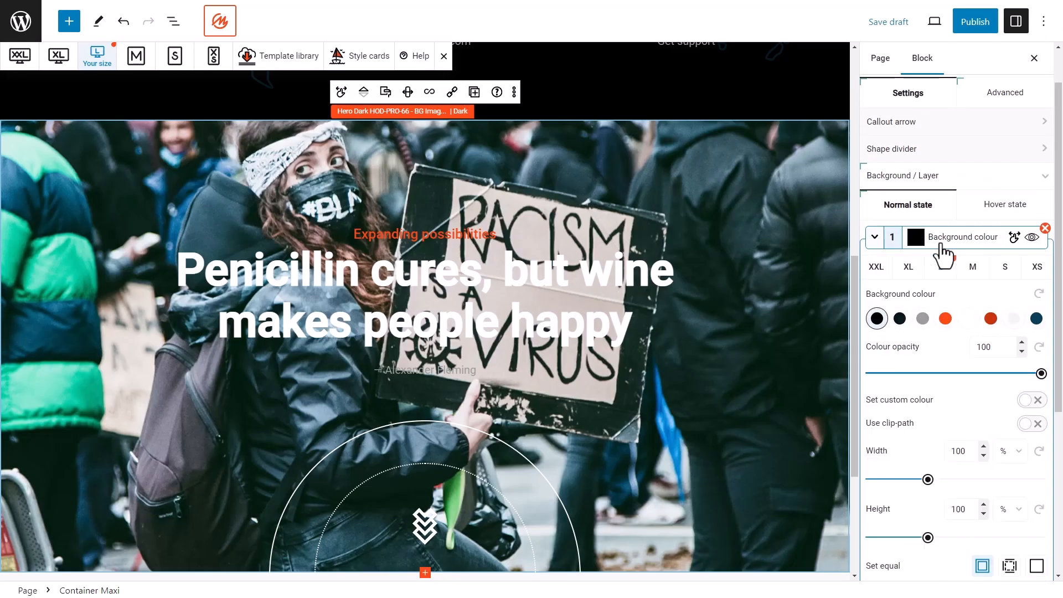
left_click(875, 238)
left_click_drag(1012, 288, 1014, 319)
left_click(951, 327)
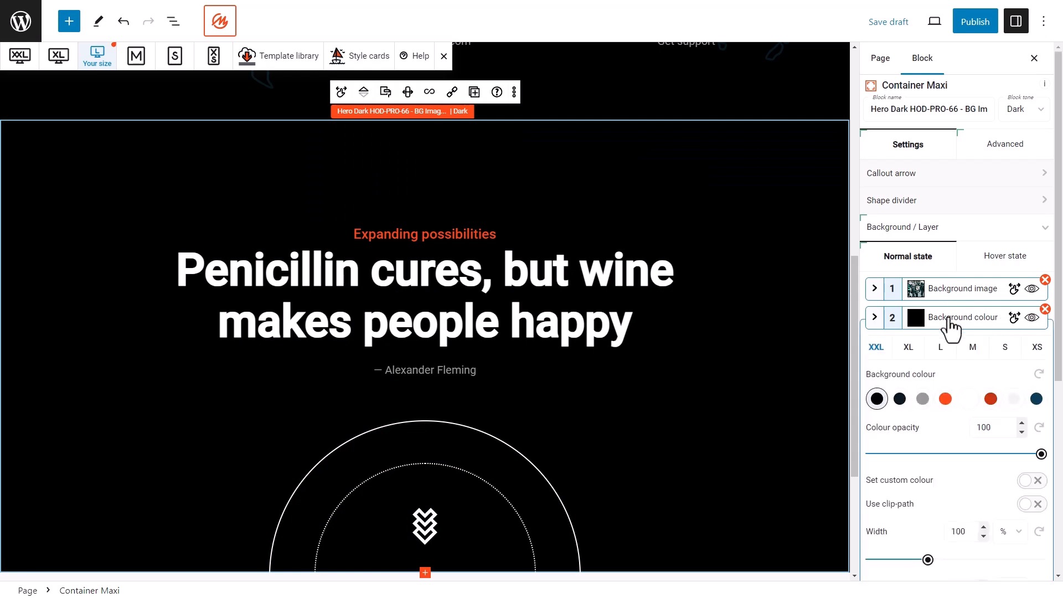
left_click_drag(1030, 456, 1013, 454)
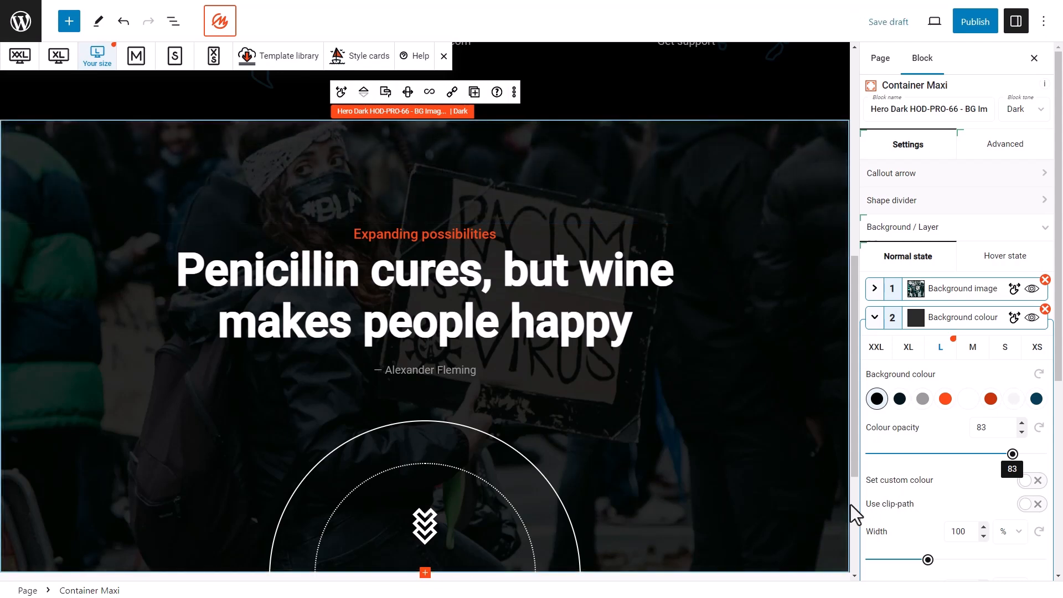
Step: Preview the page in a new tab and review the footer and hero sections on the live layout
scroll(547, 389, "up", 10)
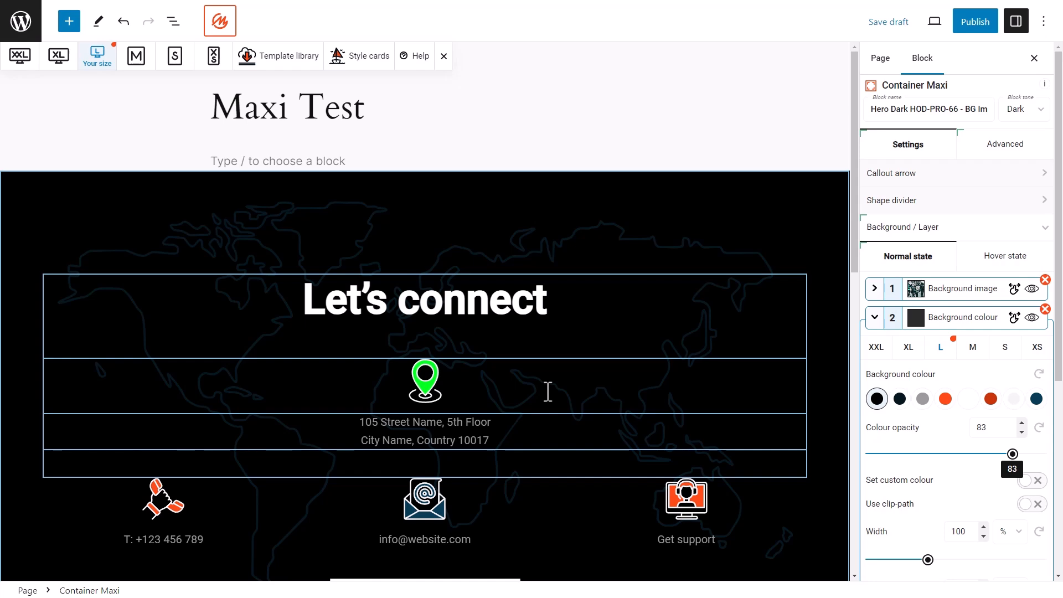
left_click(934, 21)
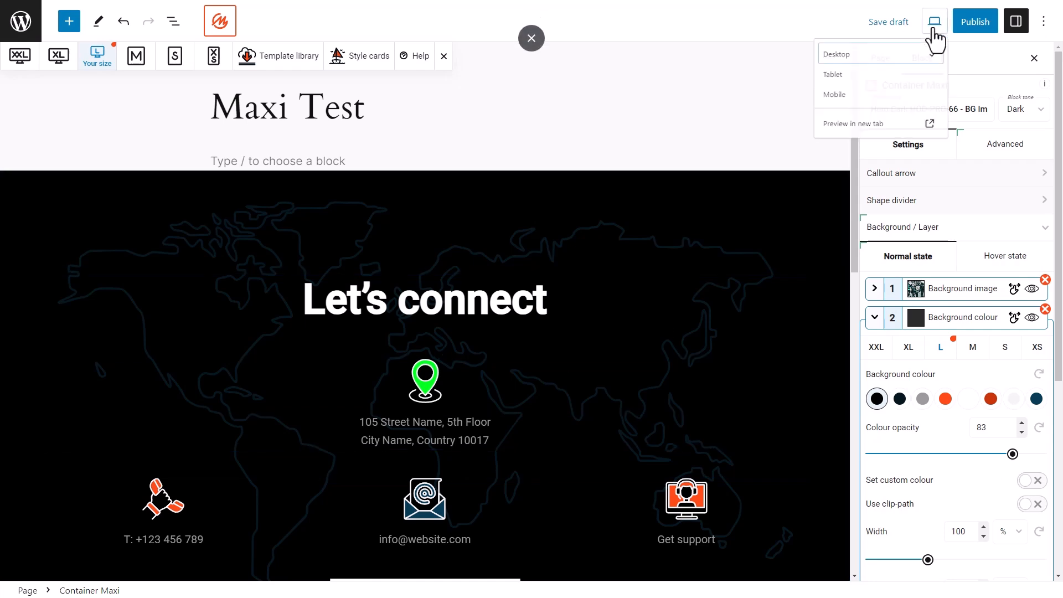
left_click(818, 157)
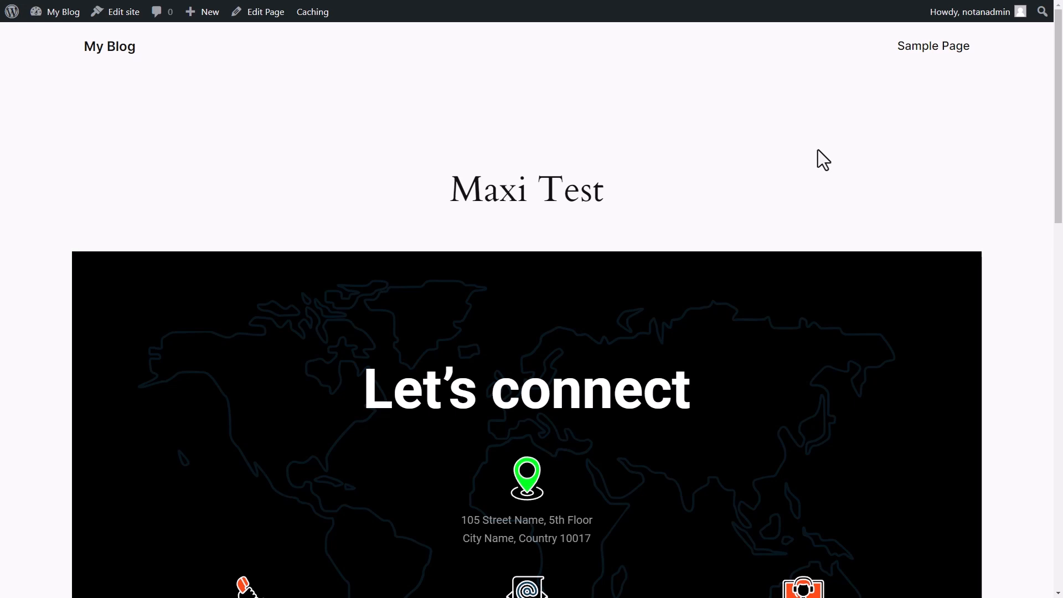
scroll(665, 200, "down", 6)
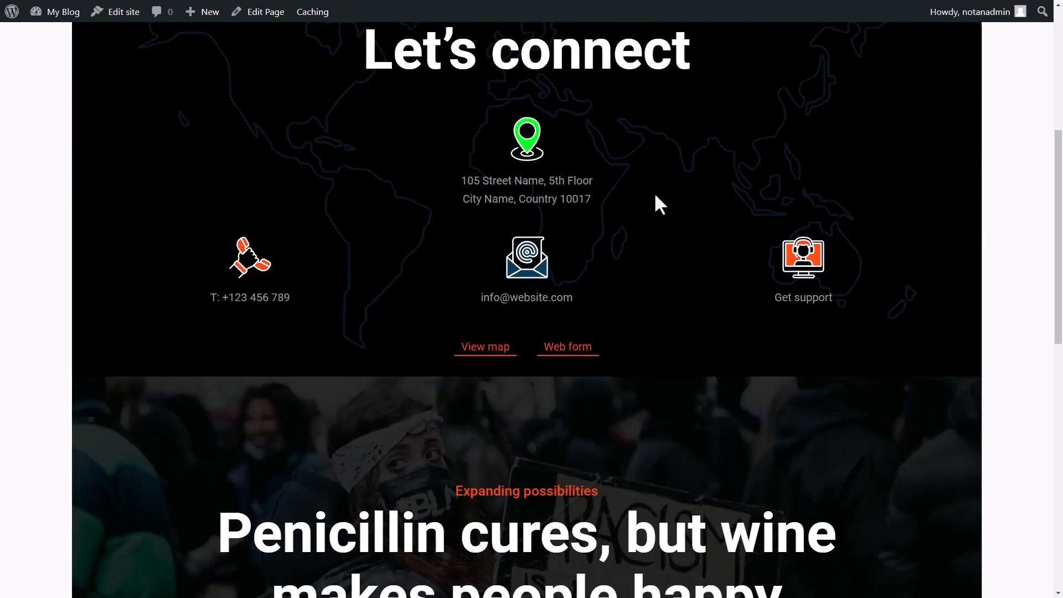
scroll(655, 196, "down", 3)
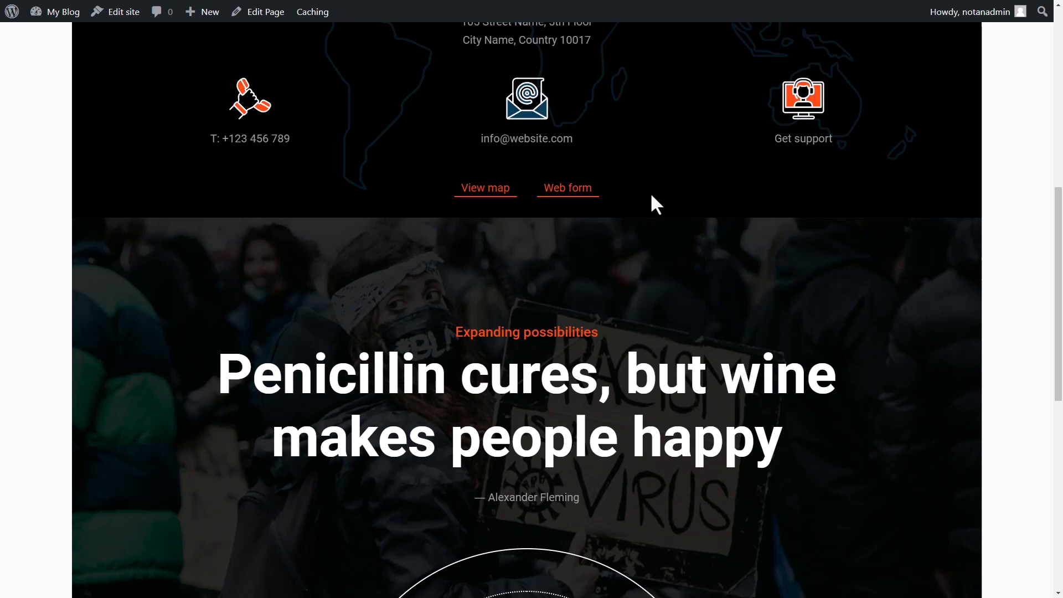